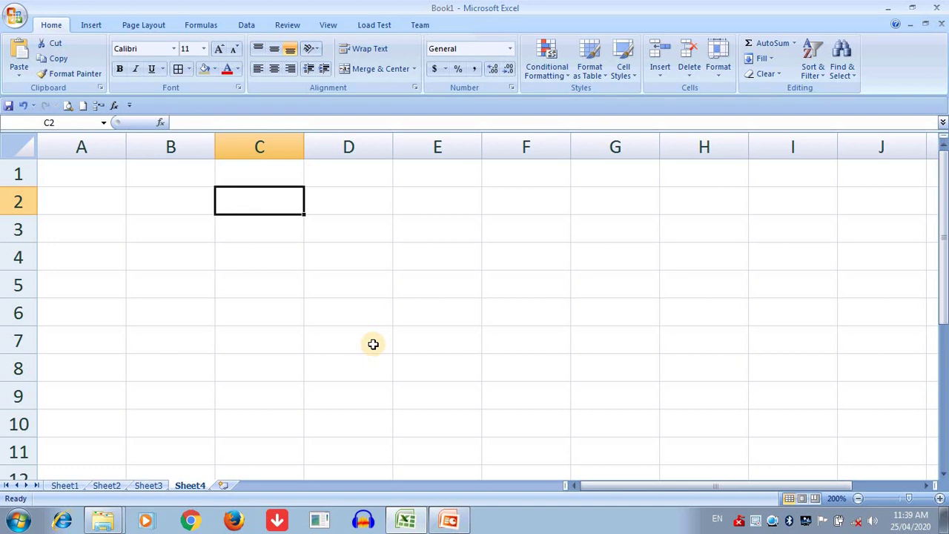
# Step: Enter the column headers Product, Rate, Quentity and Total in cells A1 to D1
pyautogui.click(101, 172)
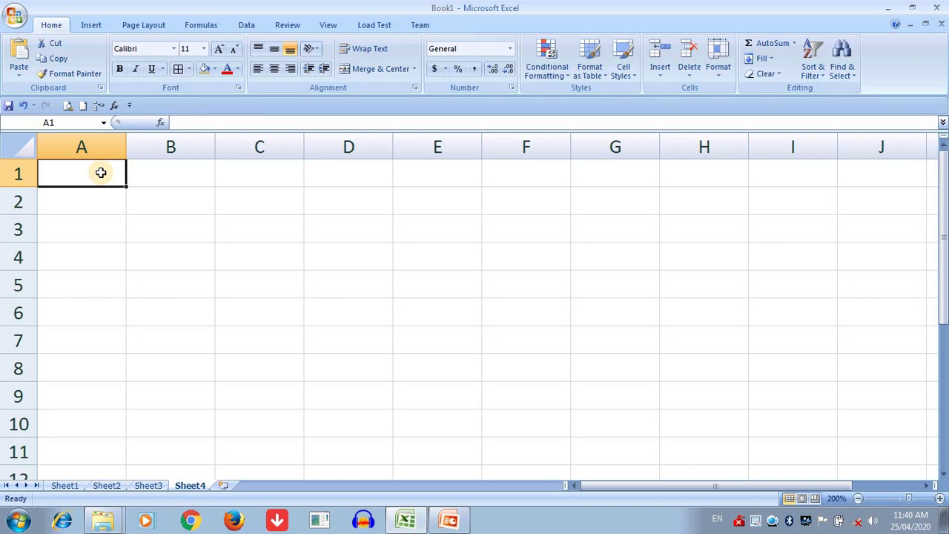
pyautogui.write('Pro')
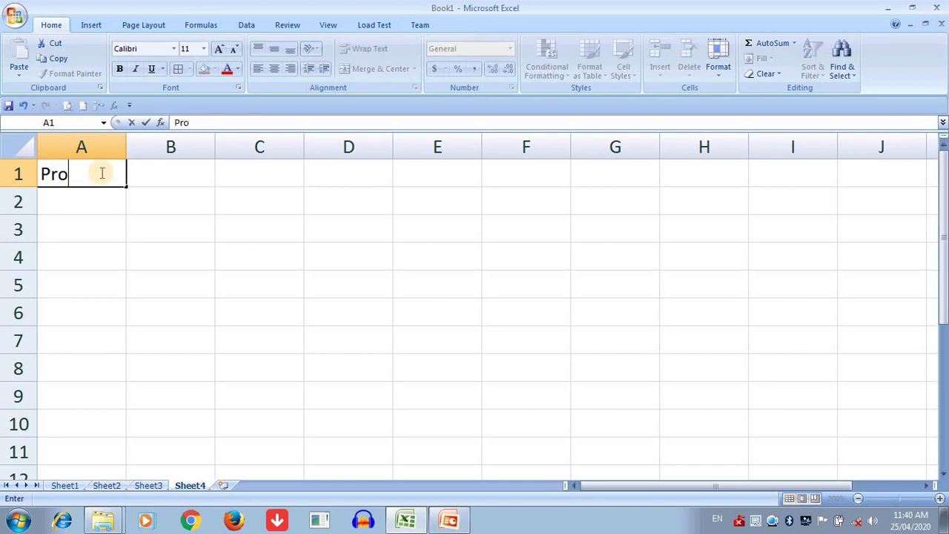
pyautogui.write('duct')
pyautogui.press('Tab')
pyautogui.write('Rate')
pyautogui.press('Tab')
pyautogui.write('W')
pyautogui.press('BackSpace')
pyautogui.write('Quentity')
pyautogui.press('Tab')
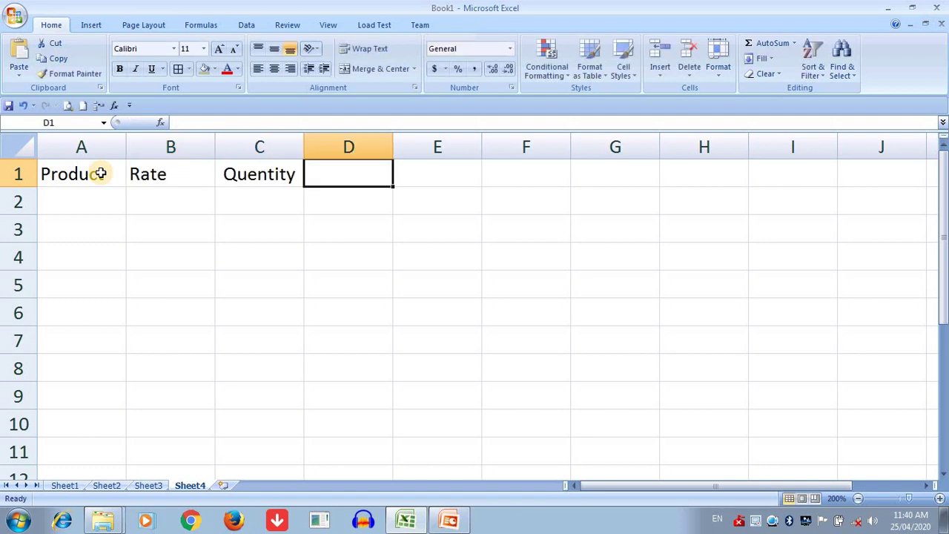
pyautogui.write('Total')
pyautogui.press('Return')
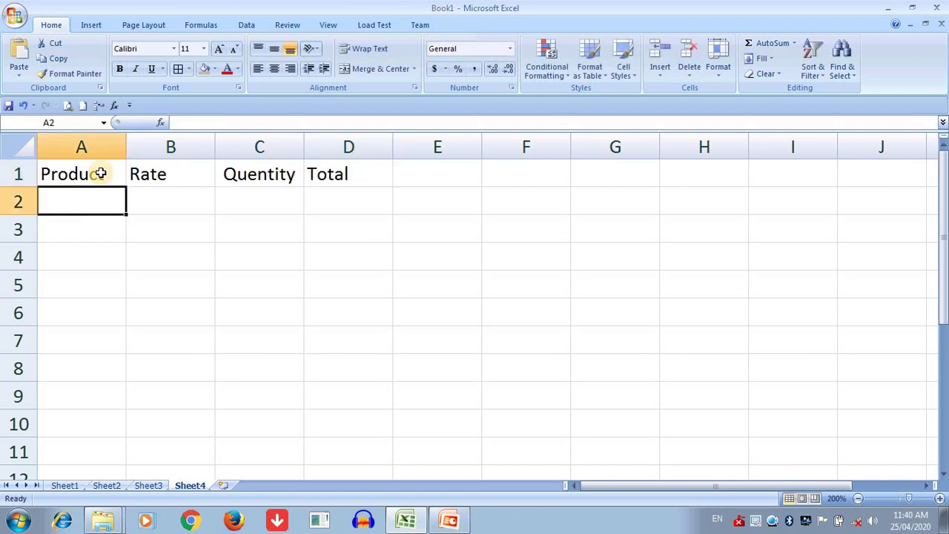
# Step: List the products Mouse, keyboard, Moniter and UPS in cells A2 to A5
pyautogui.write('Mouse')
pyautogui.press('Return')
pyautogui.write('keyboard')
pyautogui.press('Return')
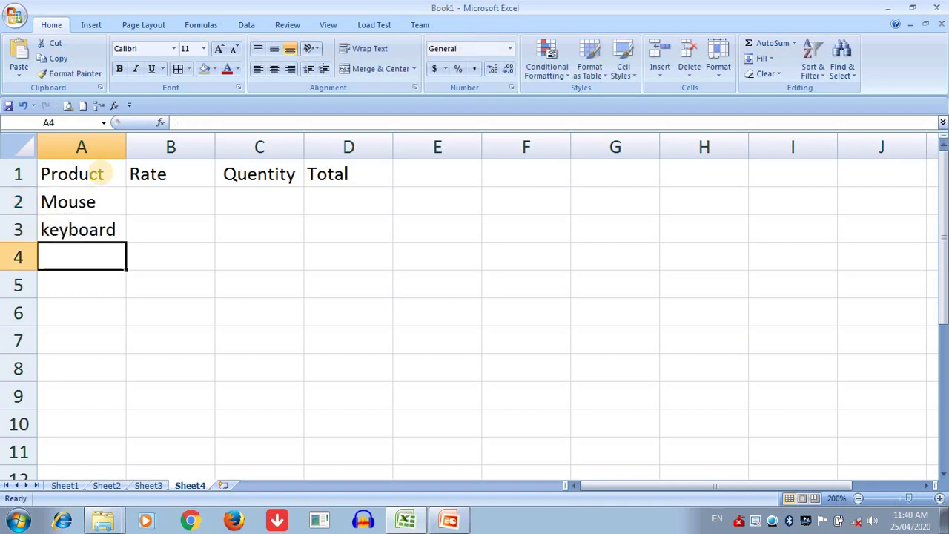
pyautogui.write('Moniter')
pyautogui.press('Return')
pyautogui.write('U')
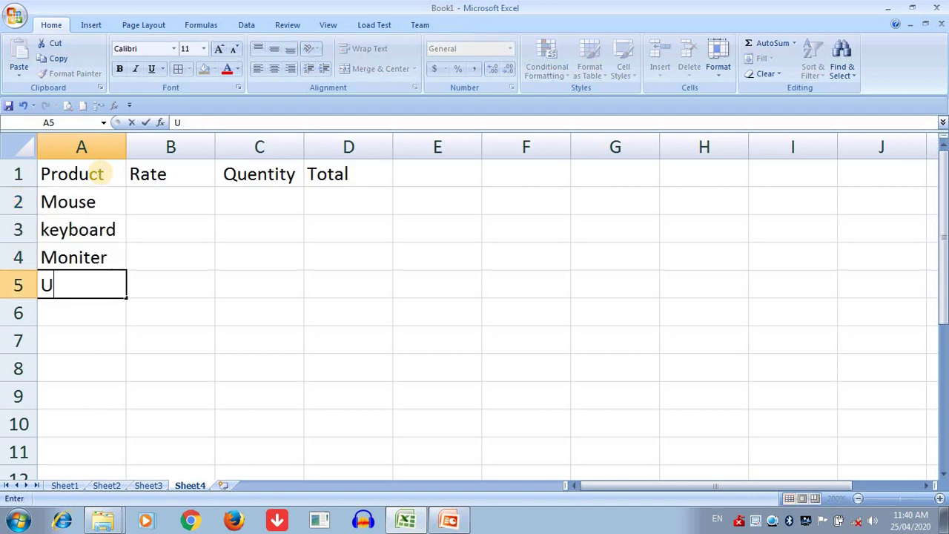
pyautogui.write('PS')
pyautogui.press('Tab')
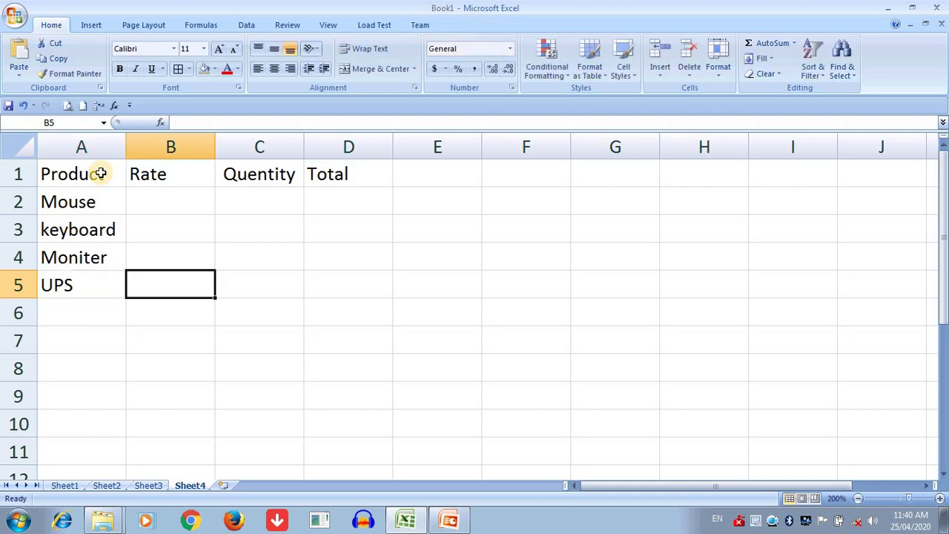
# Step: Enter the rates 150, 250, 3500 and 3000 in cells B2 to B5
pyautogui.press('Up')
pyautogui.press('Up')
pyautogui.press('Up')
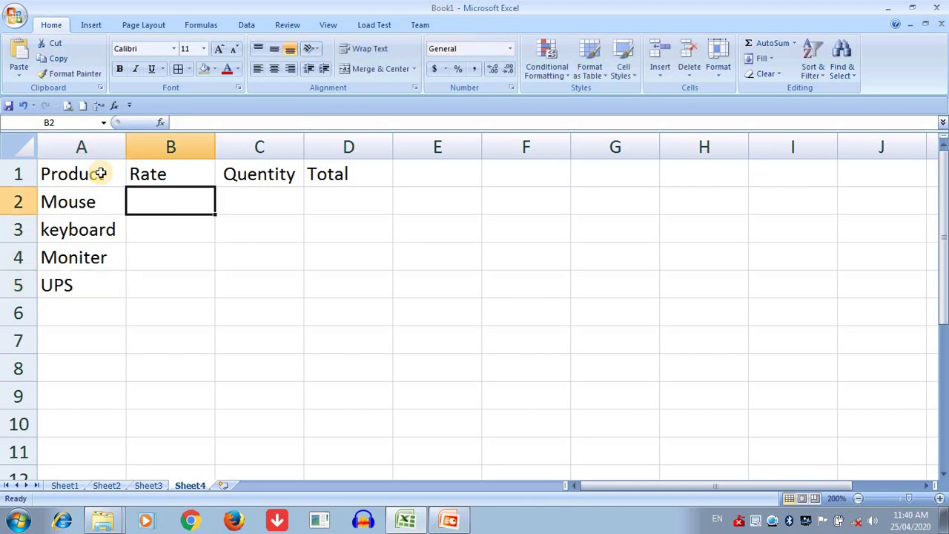
pyautogui.write('150')
pyautogui.press('Return')
pyautogui.write('250')
pyautogui.press('Return')
pyautogui.write('3500')
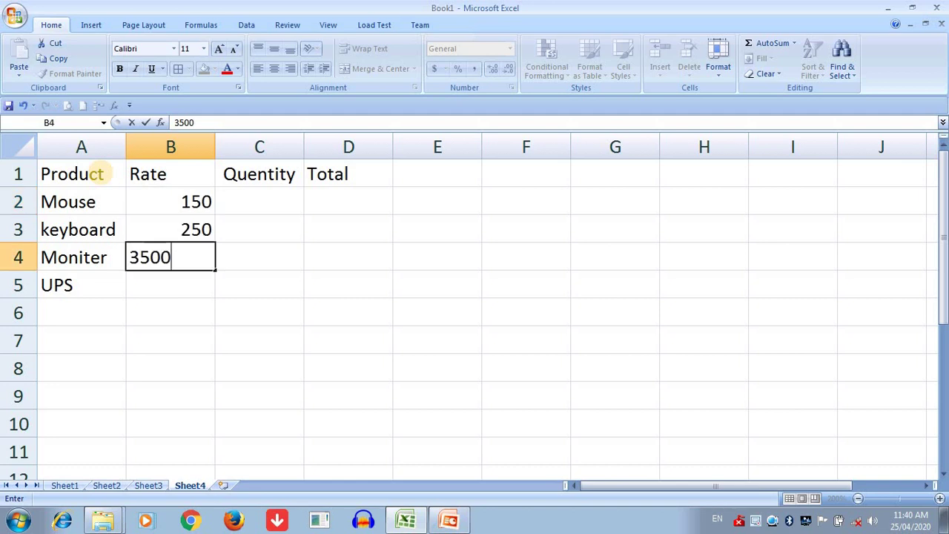
pyautogui.press('Return')
pyautogui.write('3000')
pyautogui.press('Tab')
# Step: Enter the quantities 2, 6, 7 and 8 in cells C2 to C5
pyautogui.press('Up')
pyautogui.press('Up')
pyautogui.press('Up')
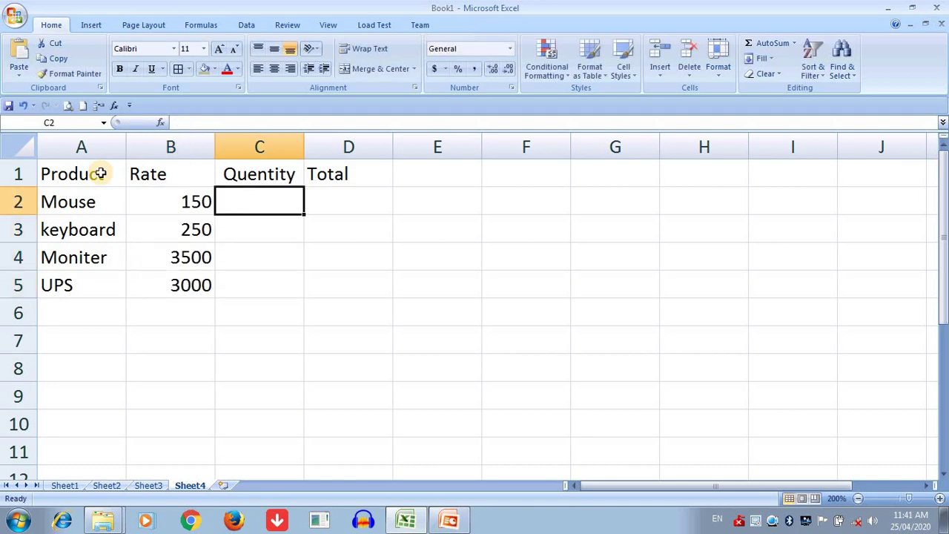
pyautogui.write('2')
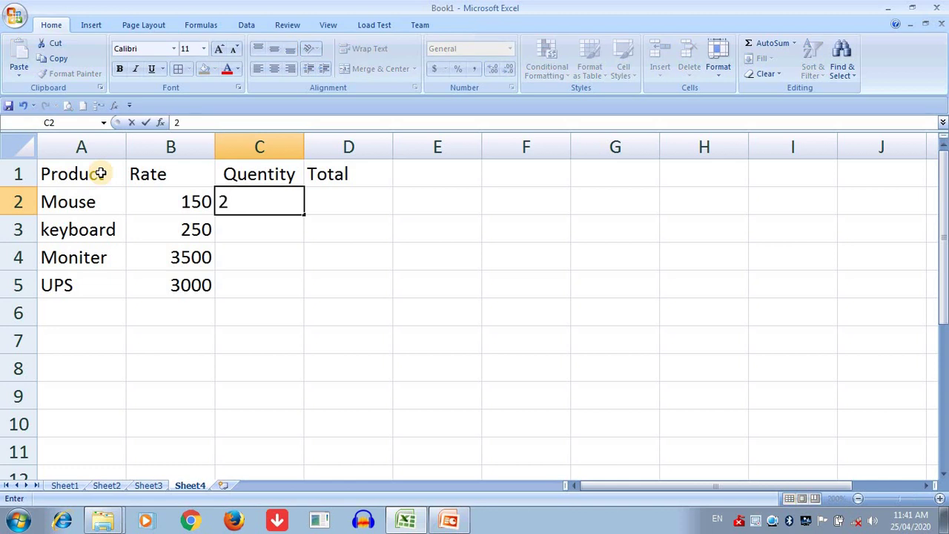
pyautogui.press('Return')
pyautogui.write('6')
pyautogui.press('Return')
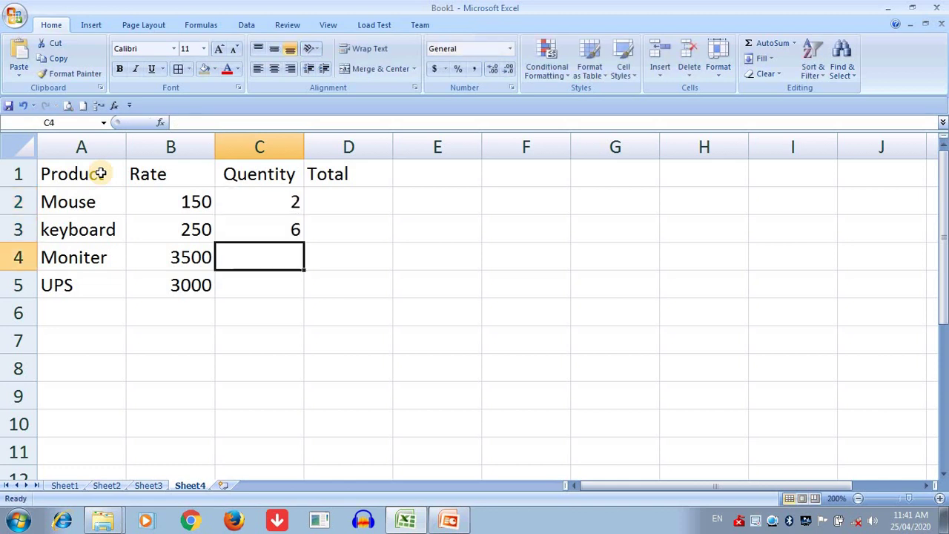
pyautogui.write('7')
pyautogui.press('Return')
pyautogui.write('8')
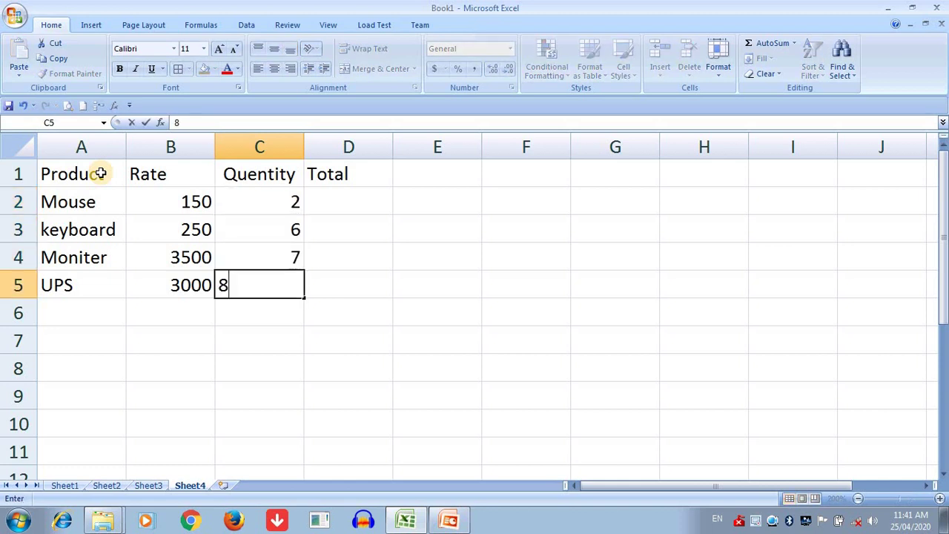
pyautogui.press('Return')
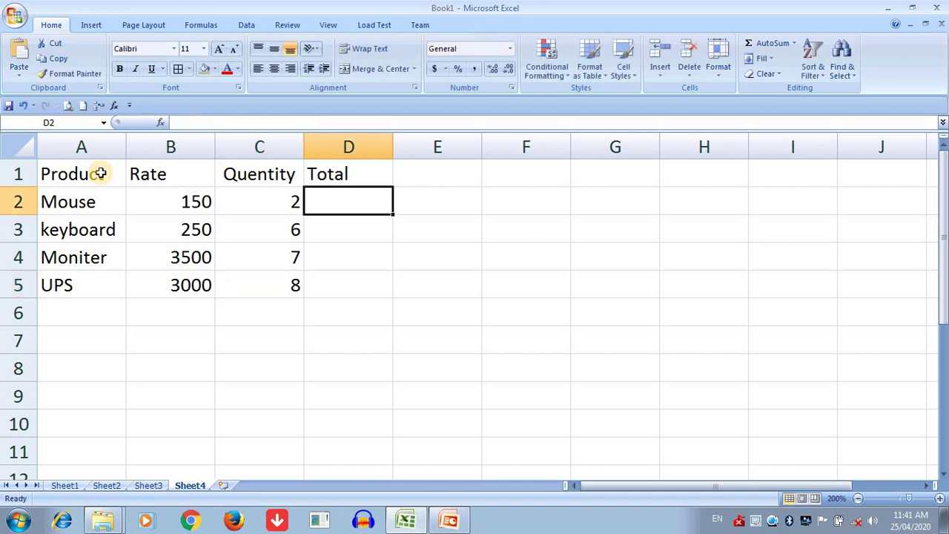
# Step: Calculate the Mouse total in D2 with the formula =B2*C2 and fill it down to D5
pyautogui.write('=')
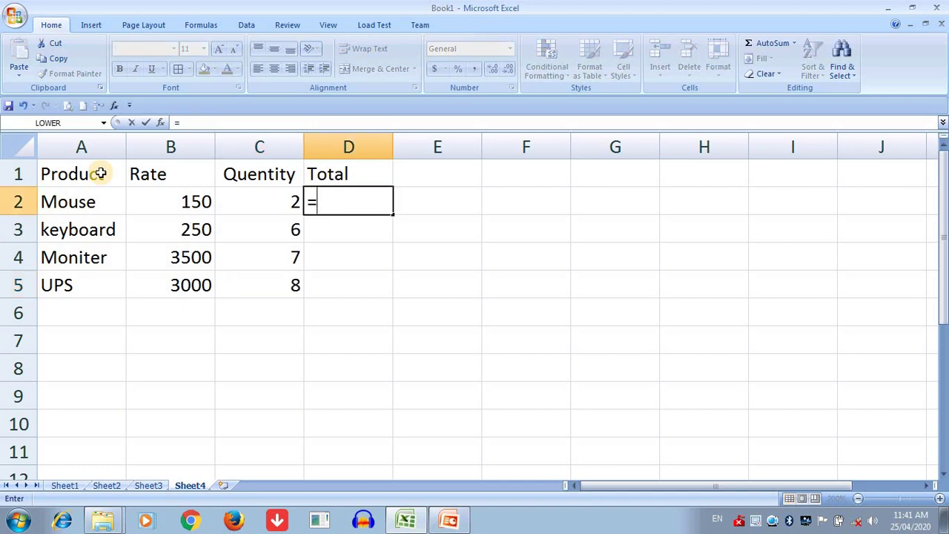
pyautogui.click(132, 202)
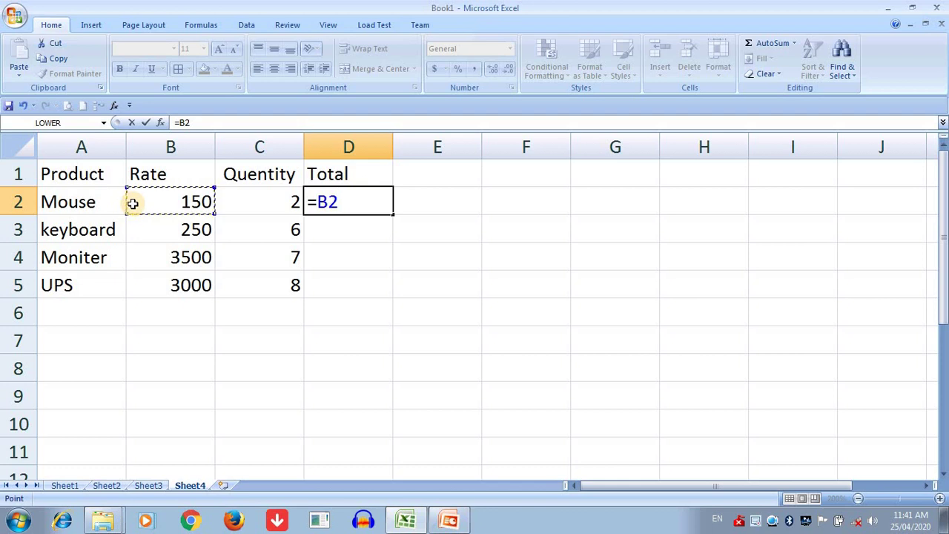
pyautogui.write('*')
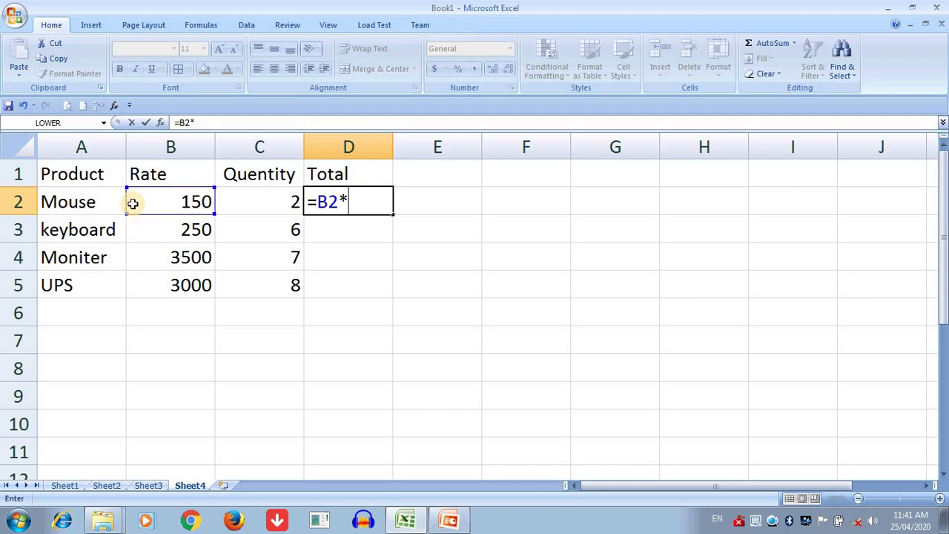
pyautogui.click(275, 205)
pyautogui.press('Return')
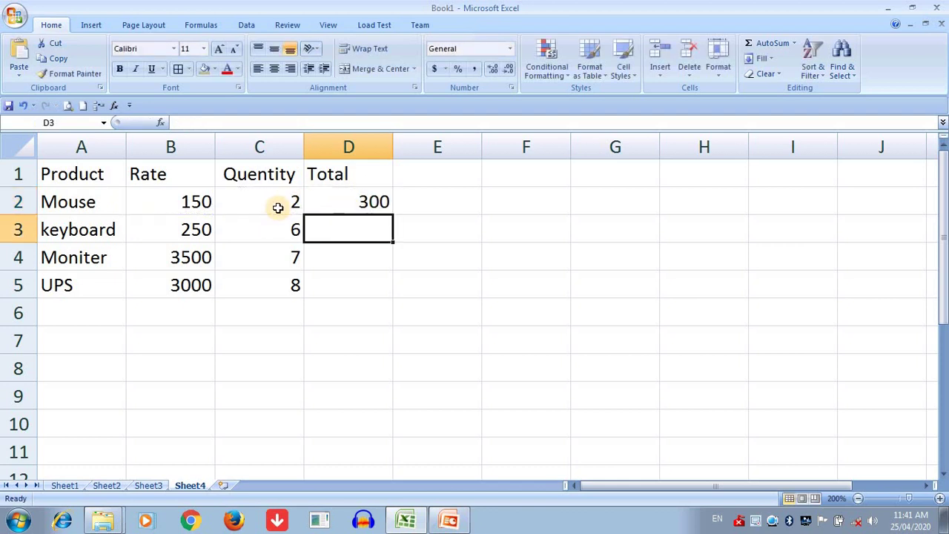
pyautogui.click(337, 205)
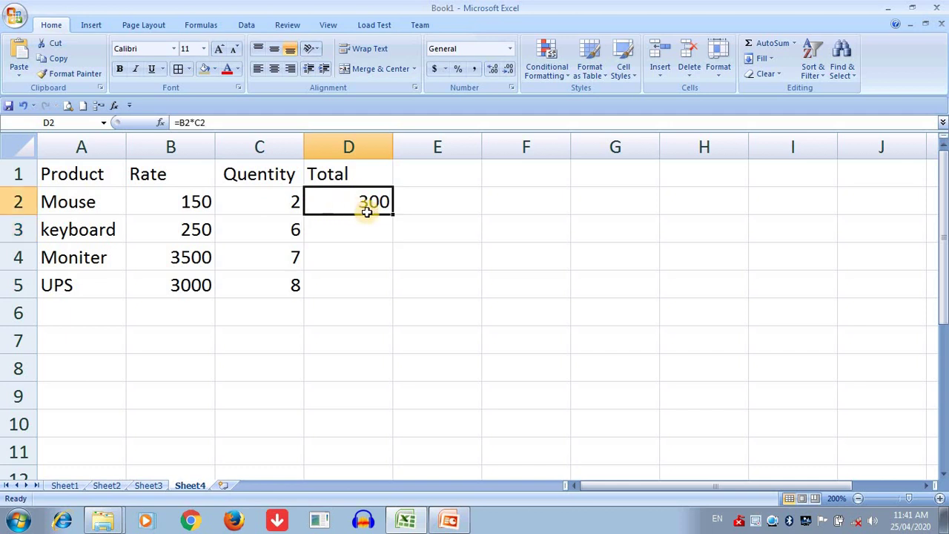
pyautogui.moveTo(393, 215); pyautogui.dragTo(386, 298)
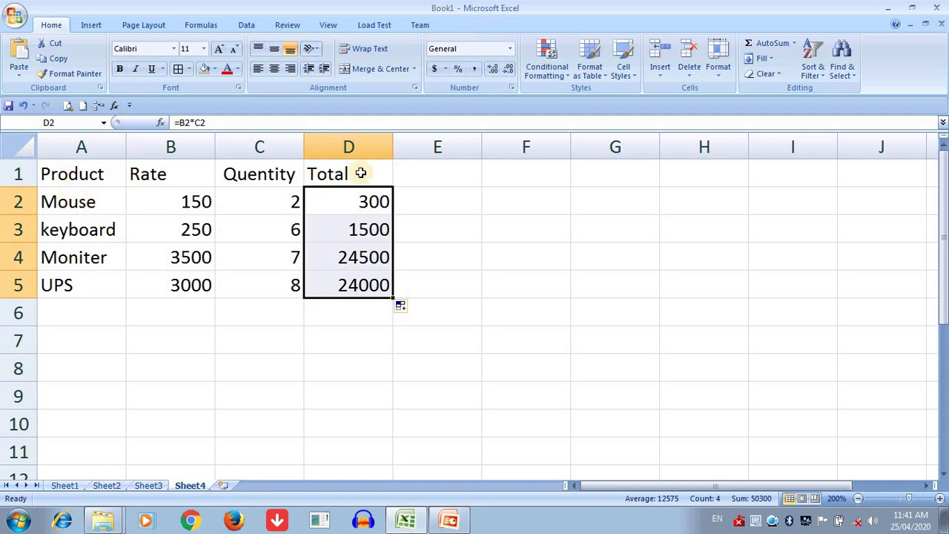
pyautogui.moveTo(51, 170); pyautogui.dragTo(309, 284)
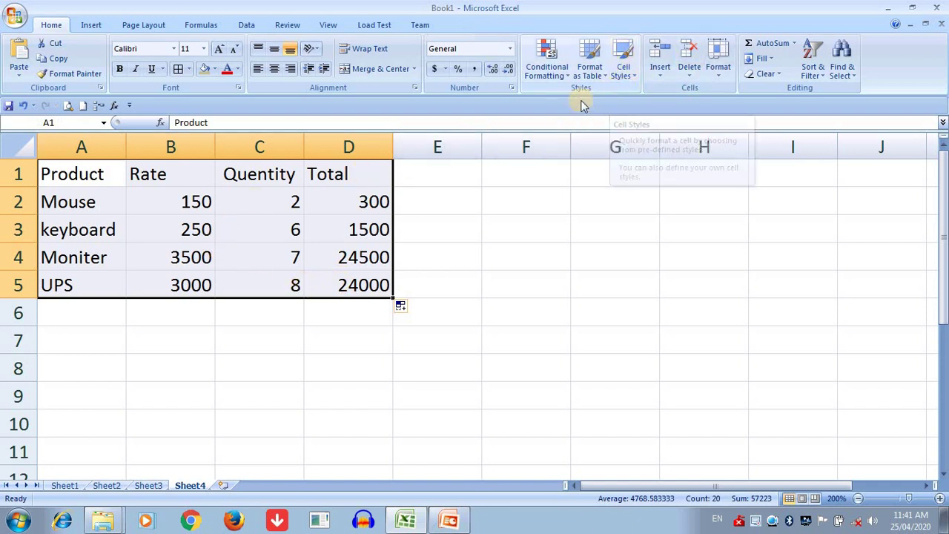
pyautogui.click(627, 76)
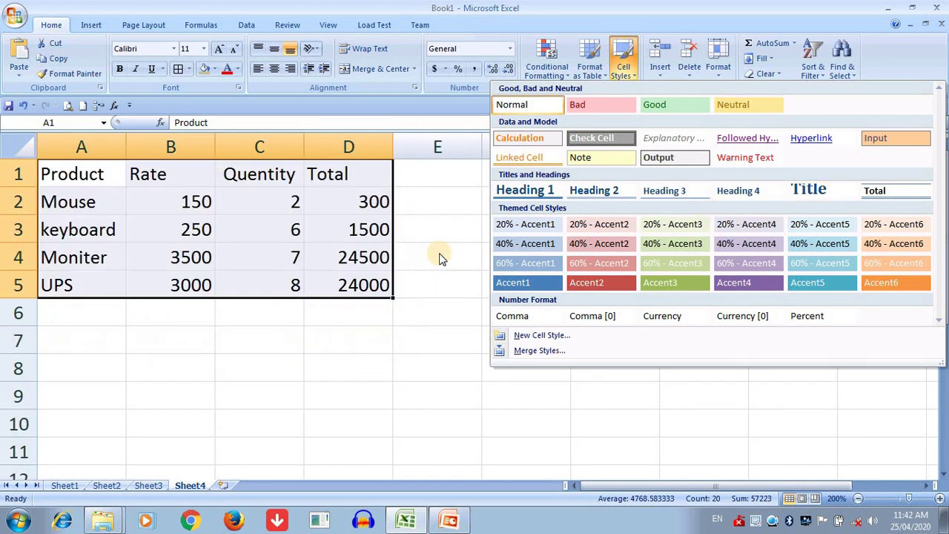
pyautogui.click(153, 313)
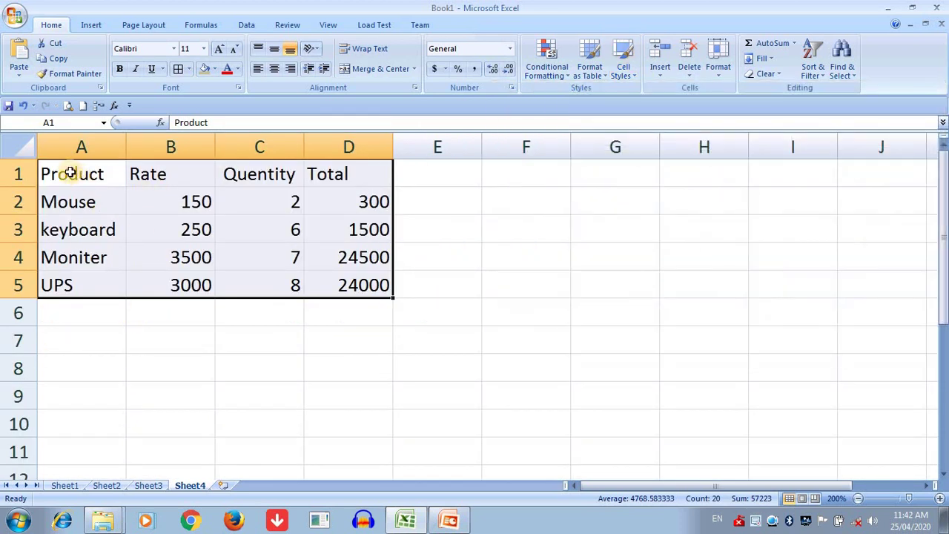
# Step: Apply the Title cell style to the header row A1:D1 and autofit the widths of columns A and C
pyautogui.click(59, 172)
pyautogui.moveTo(59, 172); pyautogui.dragTo(347, 172)
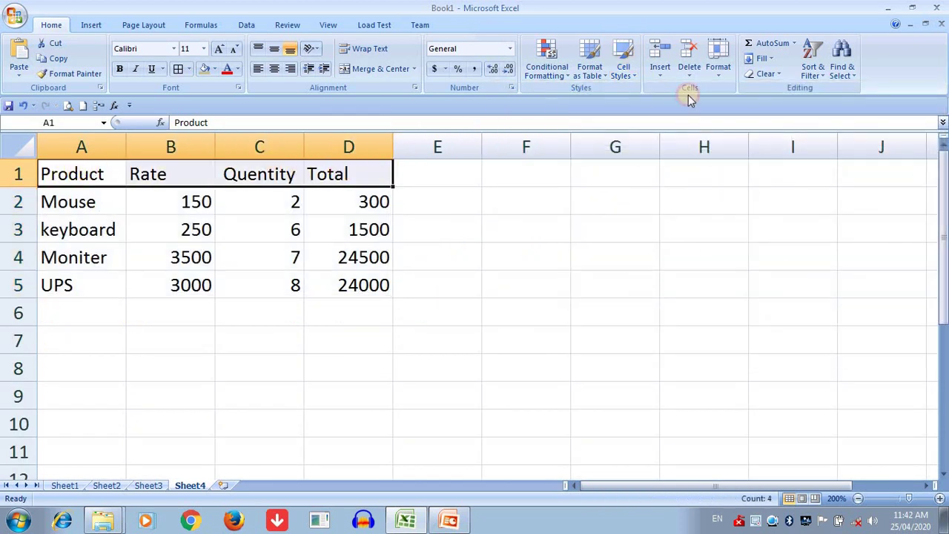
pyautogui.click(627, 74)
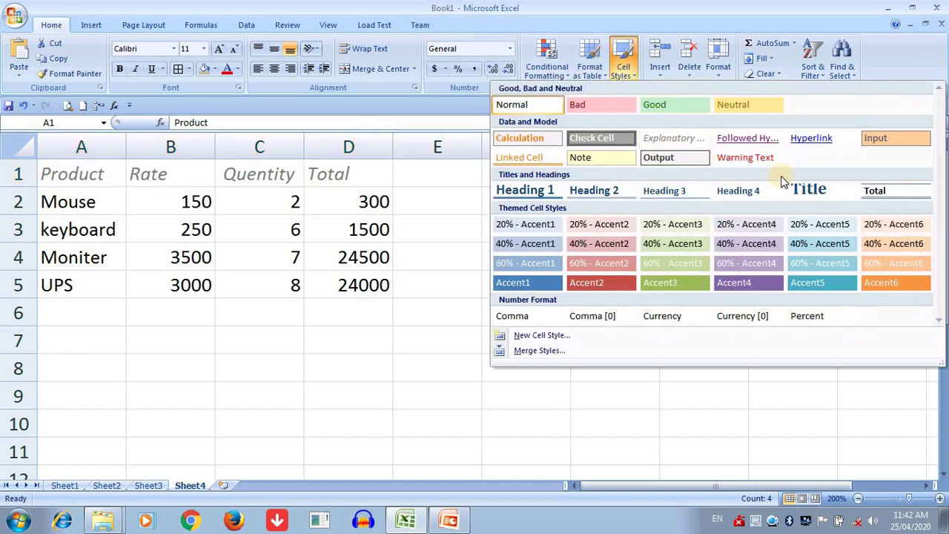
pyautogui.click(815, 194)
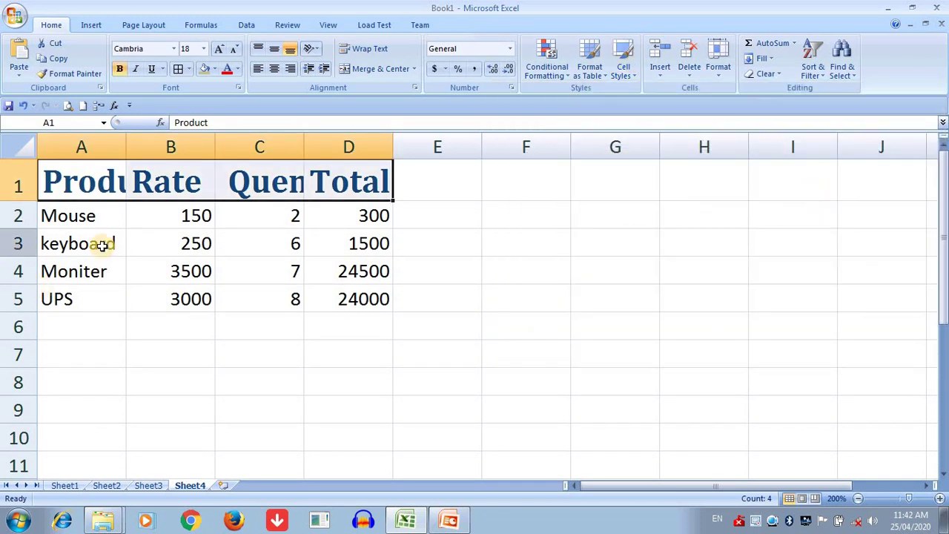
pyautogui.doubleClick(127, 143)
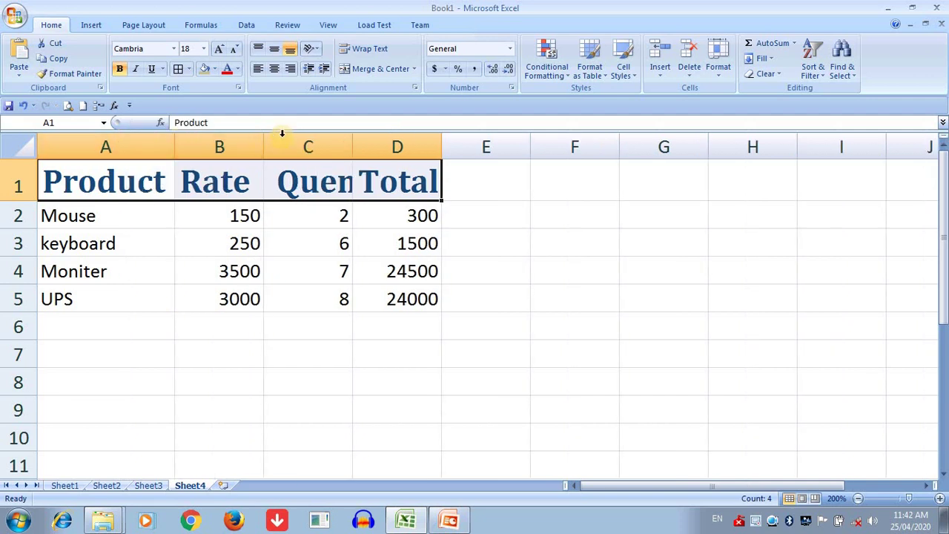
pyautogui.doubleClick(350, 137)
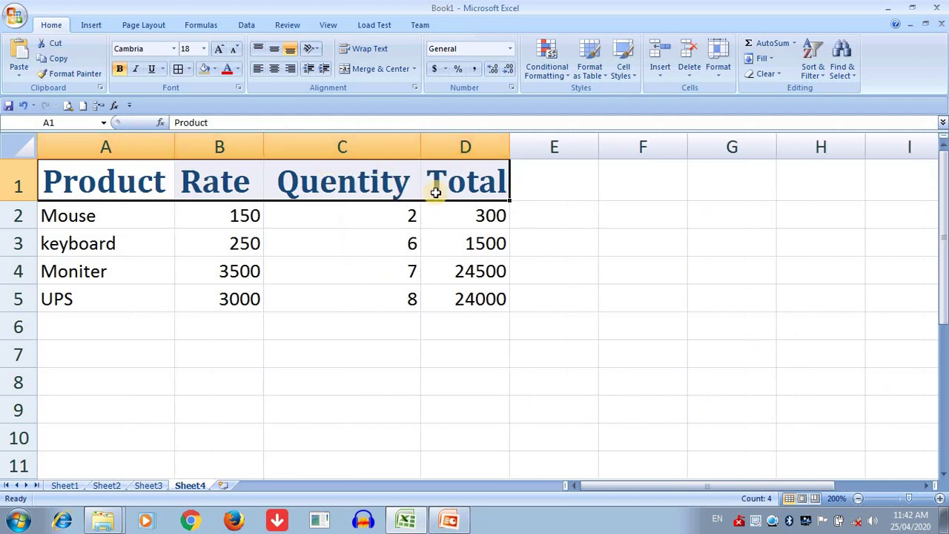
# Step: Apply the Linked Cell style to the product names in A2:A5
pyautogui.moveTo(46, 214); pyautogui.dragTo(157, 292)
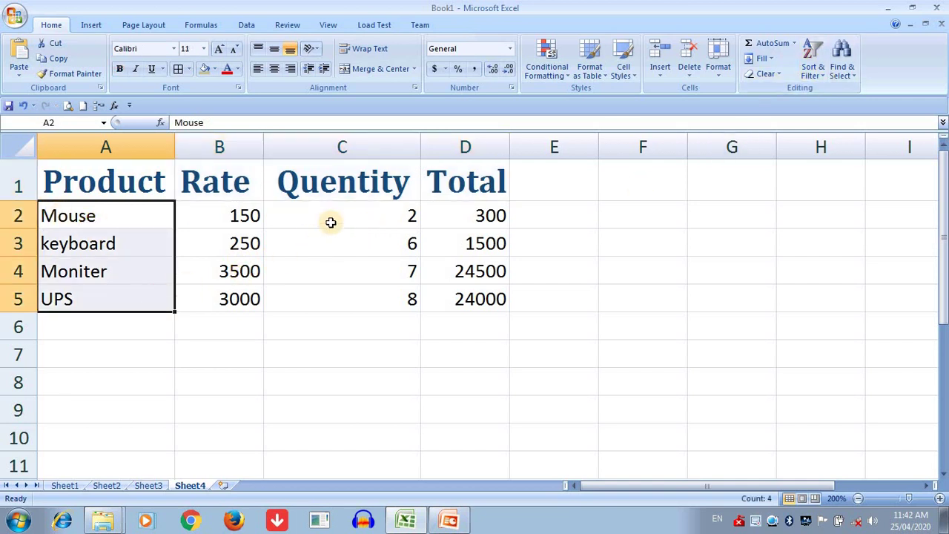
pyautogui.click(632, 74)
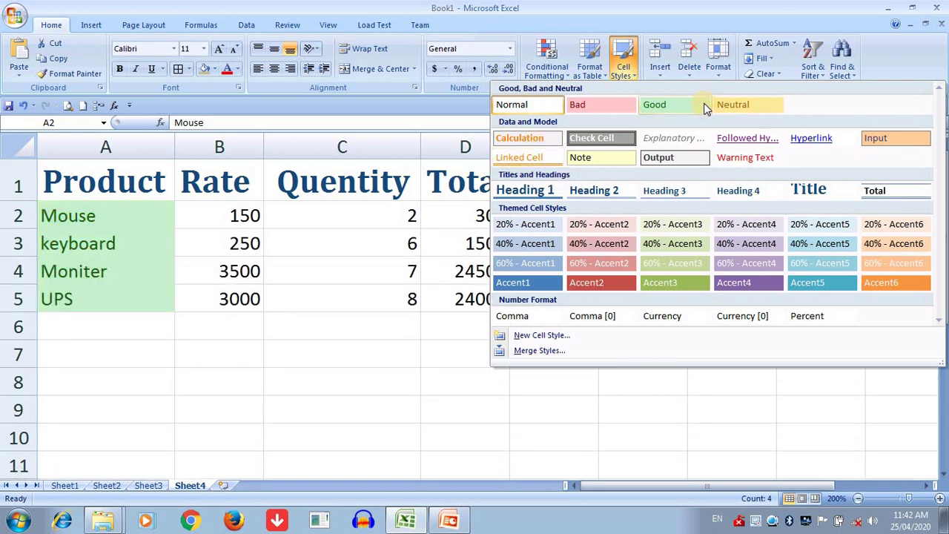
pyautogui.click(533, 159)
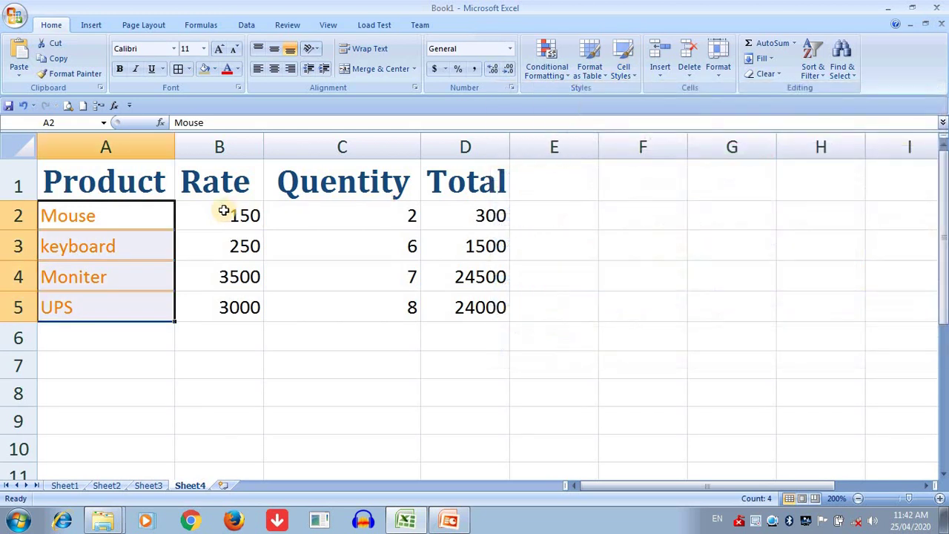
# Step: Apply the Heading 4 cell style to the rates, quantities and totals in B2:D5
pyautogui.click(222, 214)
pyautogui.moveTo(278, 227); pyautogui.dragTo(426, 312)
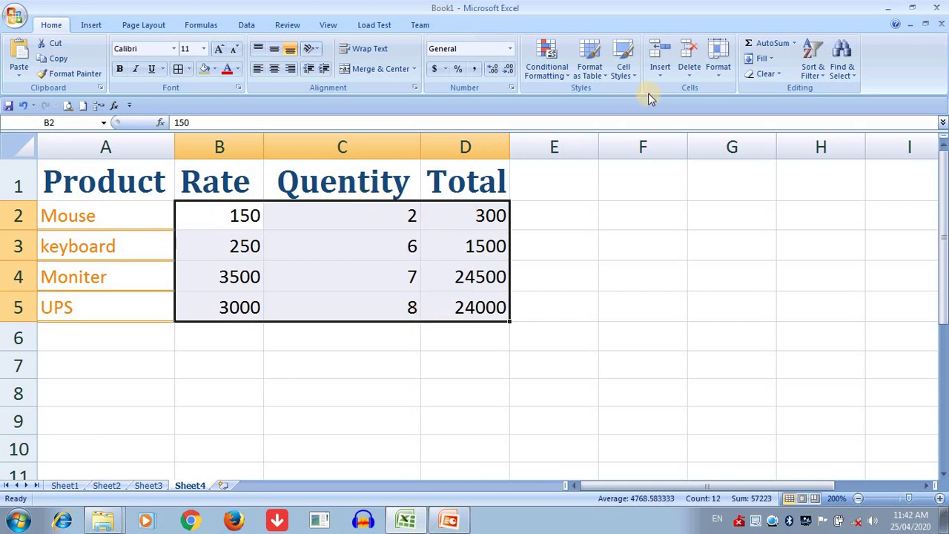
pyautogui.click(624, 65)
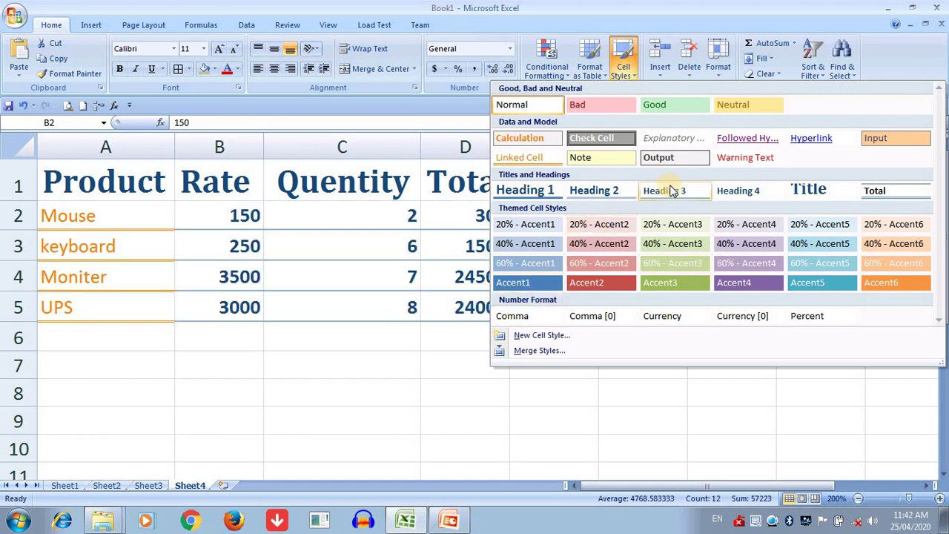
pyautogui.click(726, 191)
pyautogui.click(465, 338)
# Step: Add all borders to the whole product table in A1:D5
pyautogui.moveTo(117, 182); pyautogui.dragTo(475, 309)
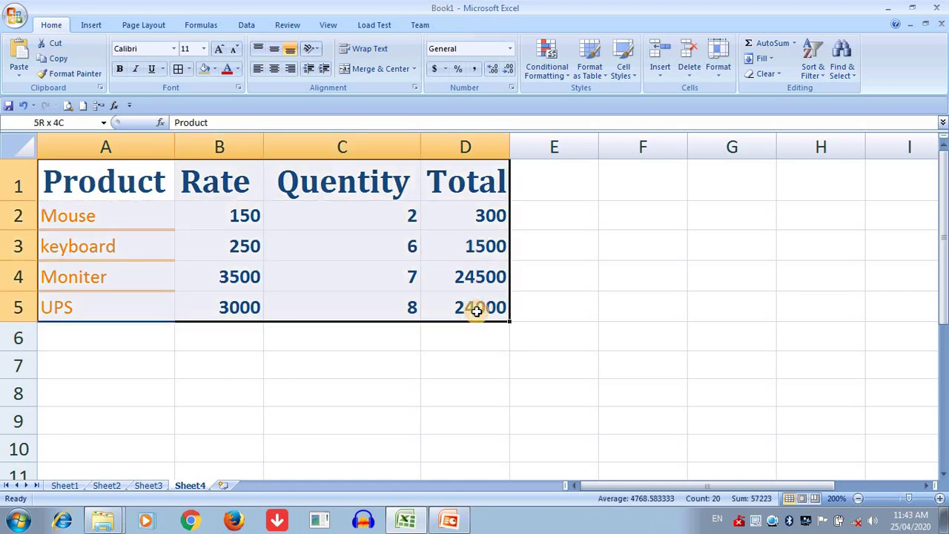
pyautogui.click(189, 70)
pyautogui.click(212, 179)
pyautogui.click(561, 271)
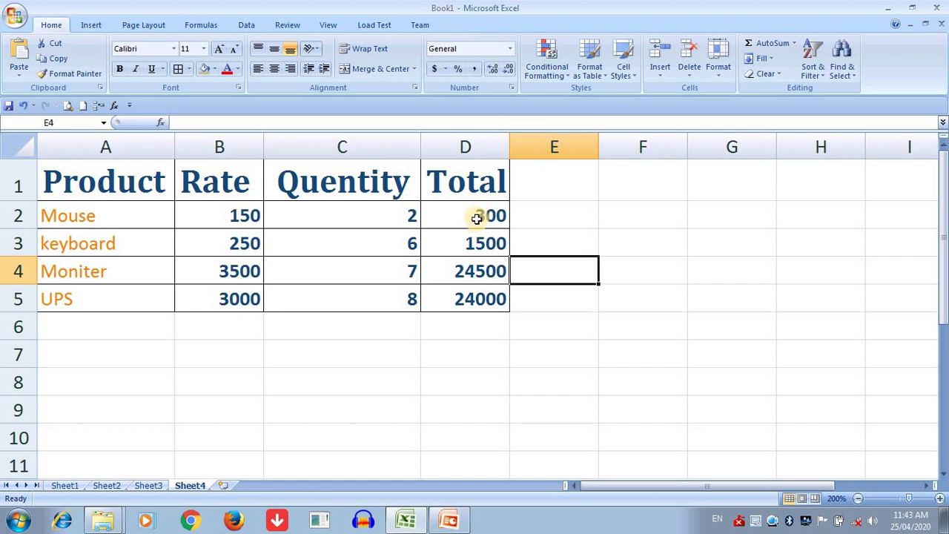
# Step: Apply the Comma cell style to the totals in D2:D5 and reduce the sheet zoom to 170%
pyautogui.moveTo(474, 212); pyautogui.dragTo(479, 292)
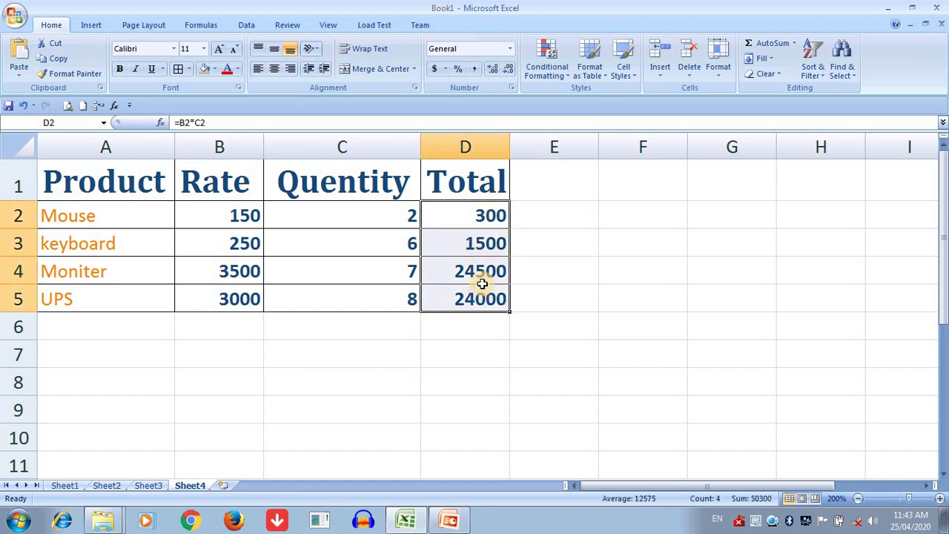
pyautogui.click(631, 72)
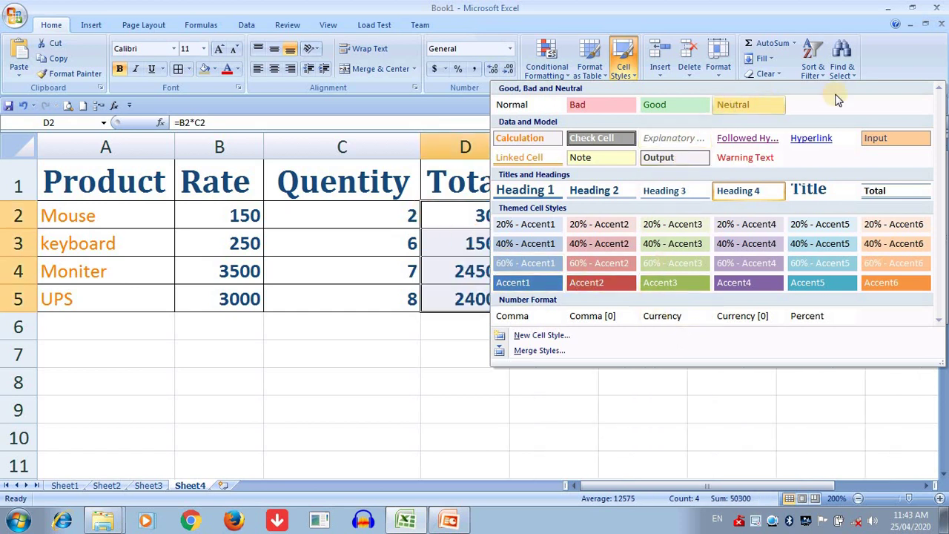
pyautogui.click(858, 498)
pyautogui.click(858, 498)
pyautogui.click(857, 498)
pyautogui.click(630, 76)
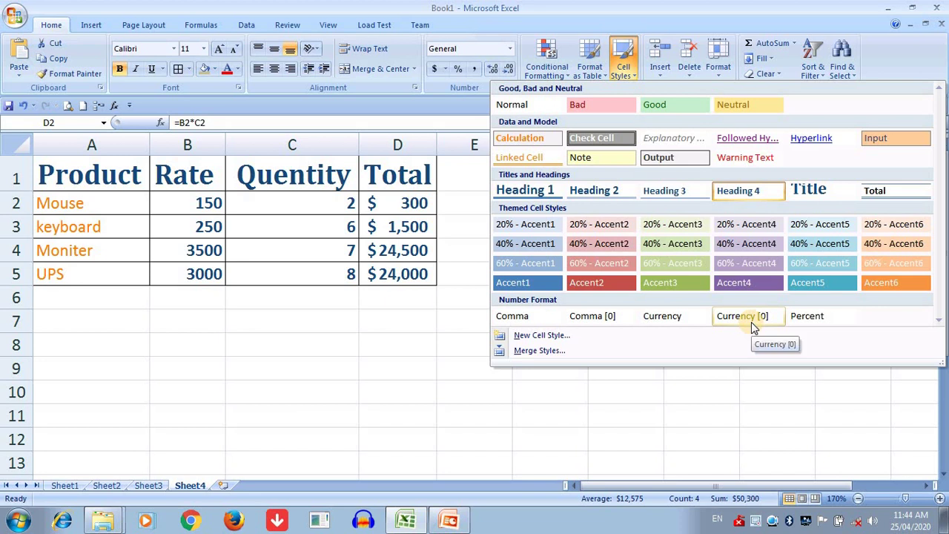
pyautogui.click(530, 319)
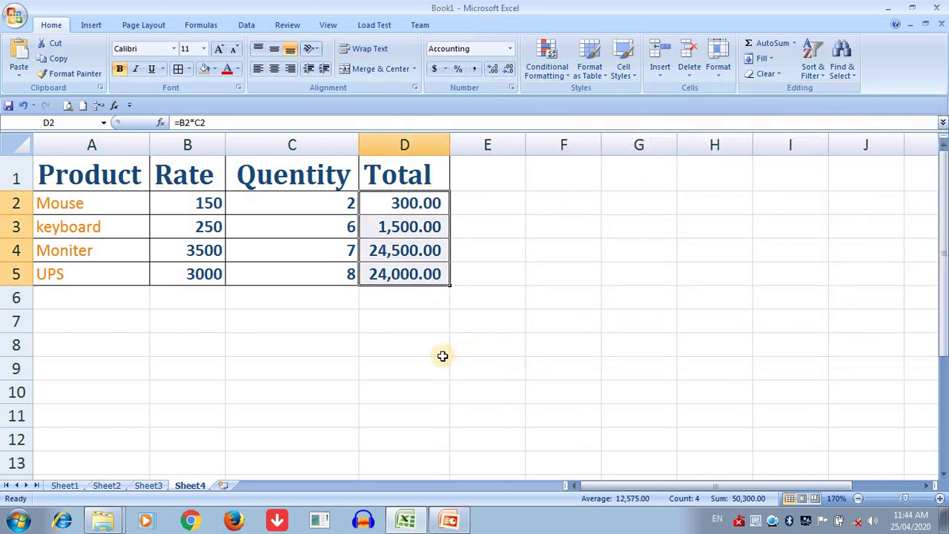
pyautogui.click(434, 209)
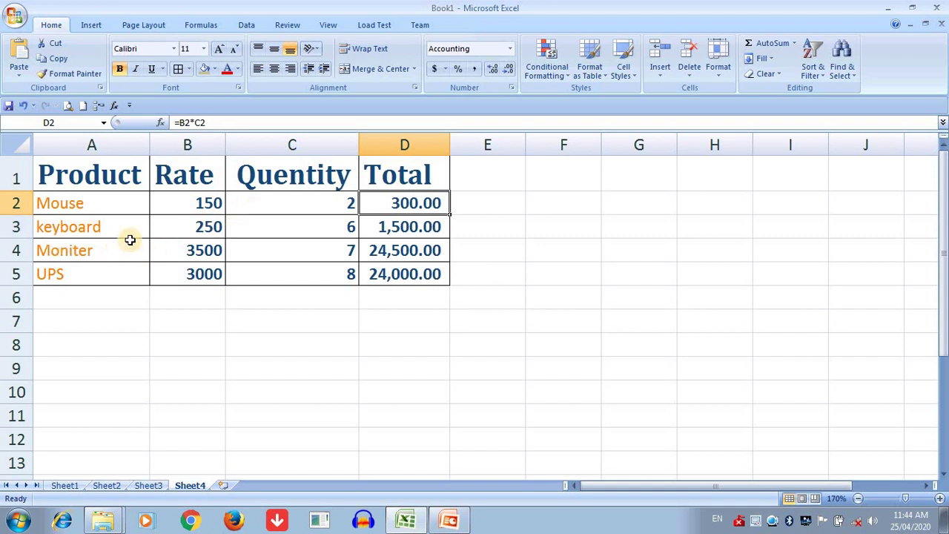
# Step: Insert a blank row above the keyboard row
pyautogui.click(16, 226)
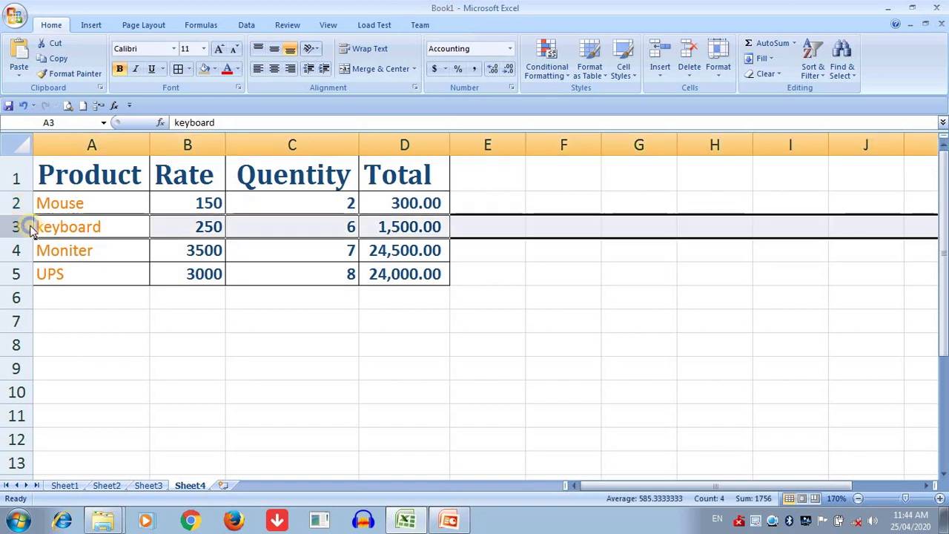
pyautogui.rightClick(17, 226)
pyautogui.click(19, 223)
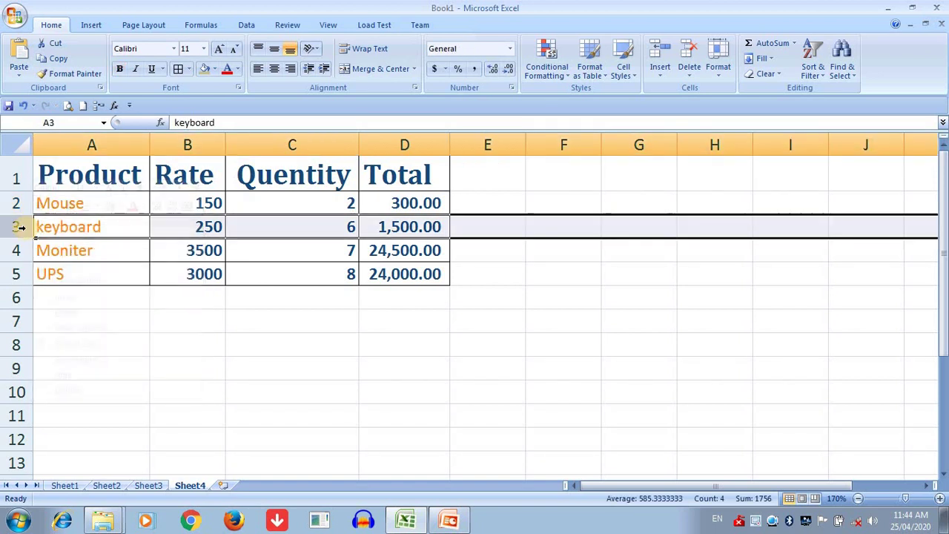
pyautogui.rightClick(20, 226)
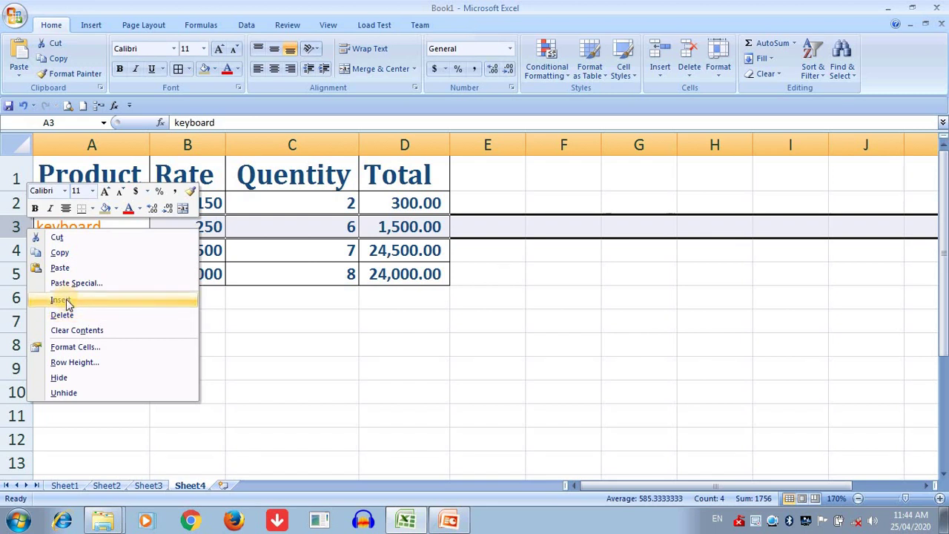
pyautogui.click(59, 300)
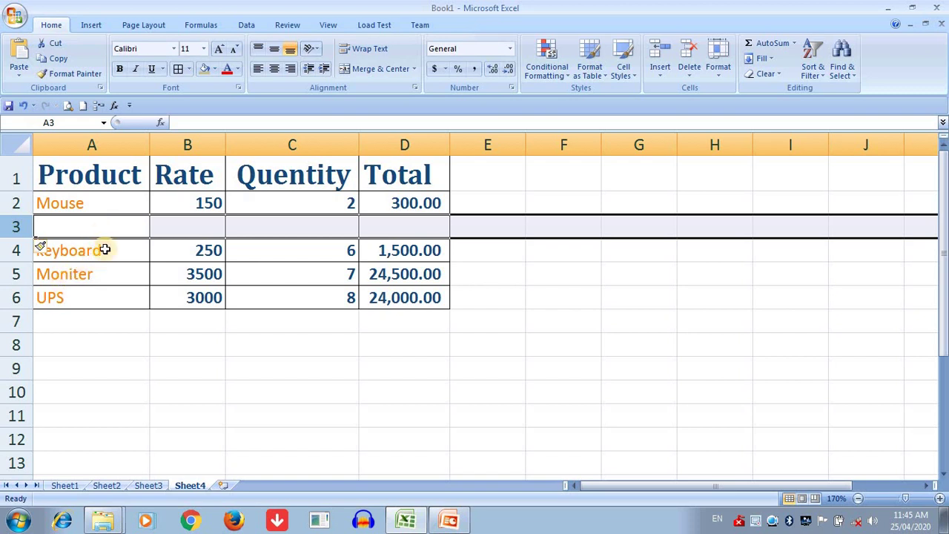
# Step: Insert another blank row above the UPS row and select the empty product cells
pyautogui.rightClick(12, 249)
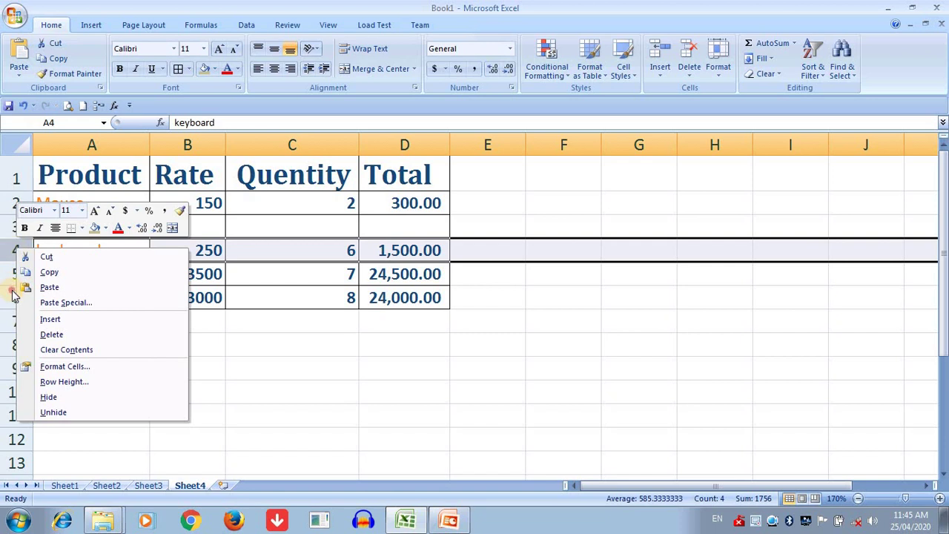
pyautogui.press('Escape')
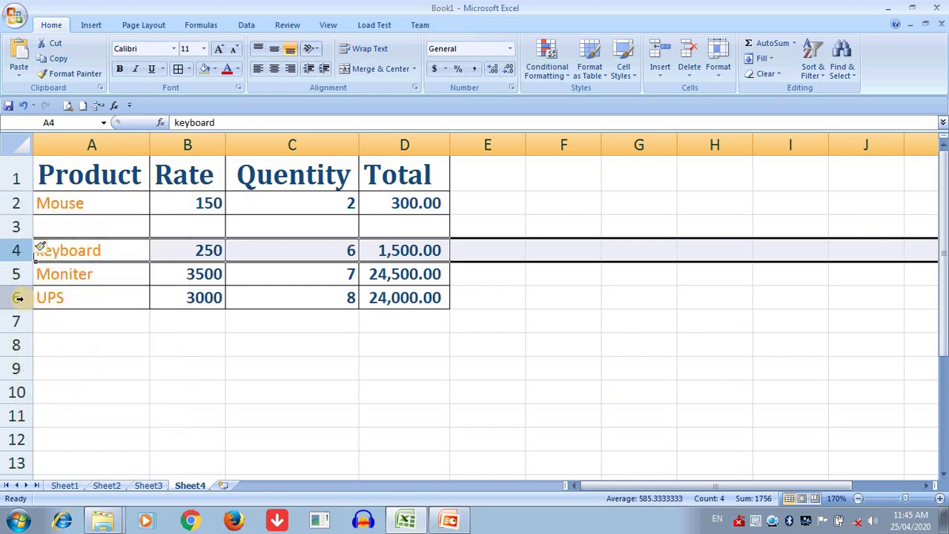
pyautogui.rightClick(16, 297)
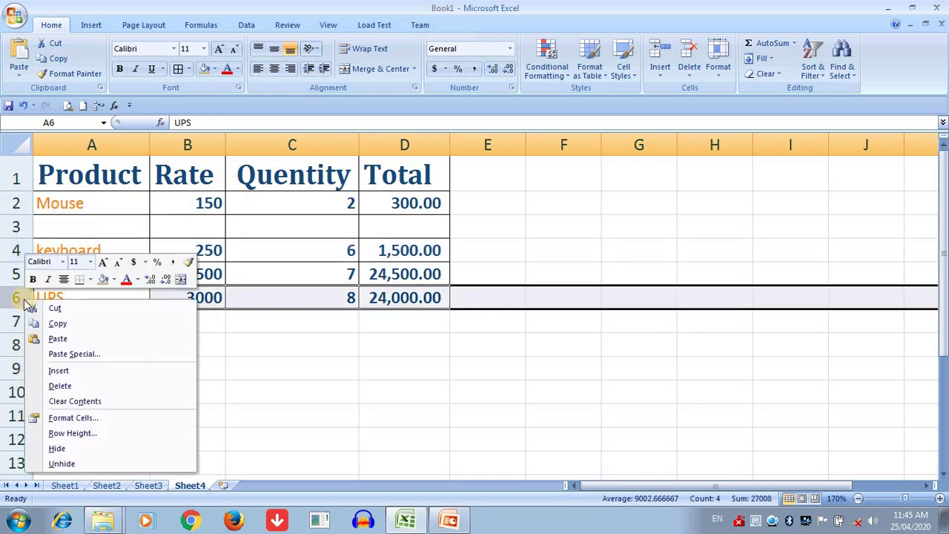
pyautogui.click(60, 370)
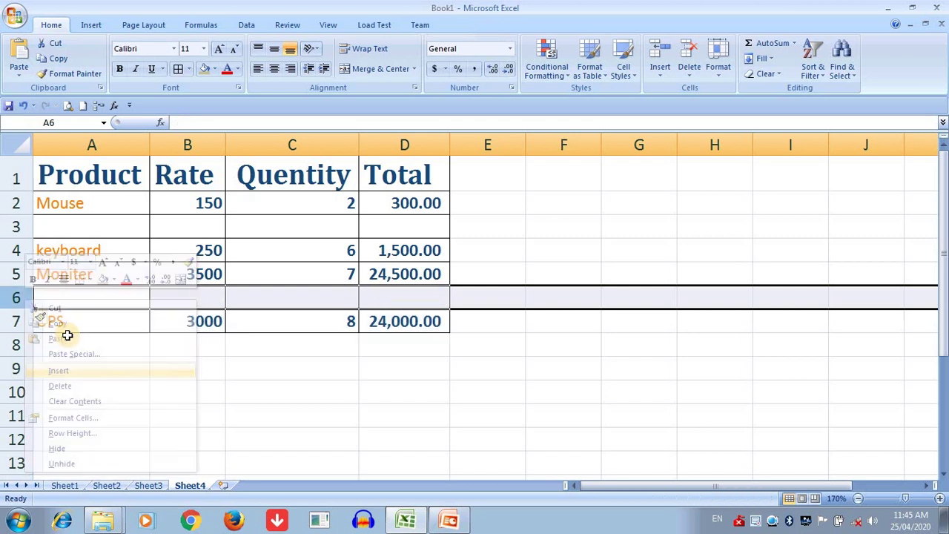
pyautogui.click(109, 235)
pyautogui.click(104, 299)
pyautogui.click(105, 221)
pyautogui.click(98, 294)
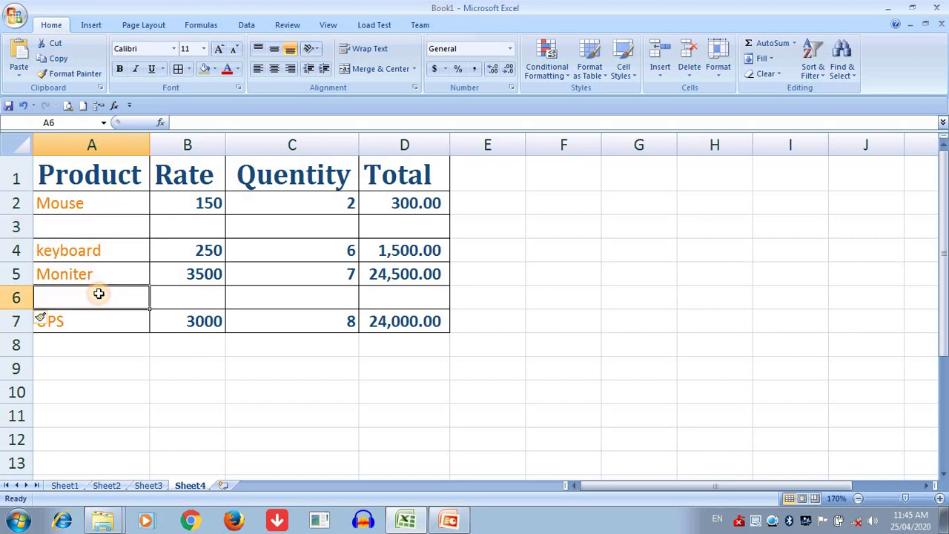
# Step: Undo both row insertions and select the empty cell D6 below the totals
pyautogui.hotkey('ctrl', 'z')
pyautogui.hotkey('ctrl', 'z')
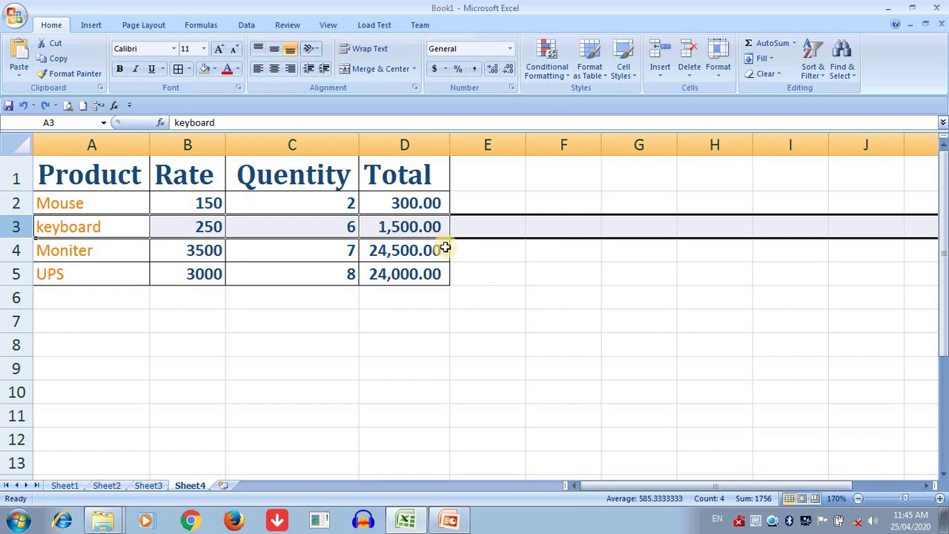
pyautogui.click(403, 302)
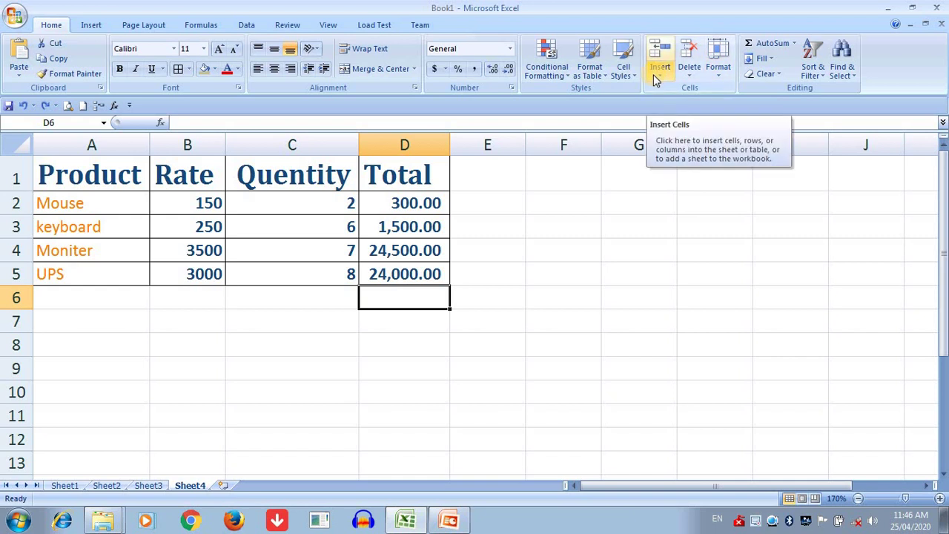
# Step: Insert a blank row at row 3, between the Mouse and keyboard rows
pyautogui.click(15, 227)
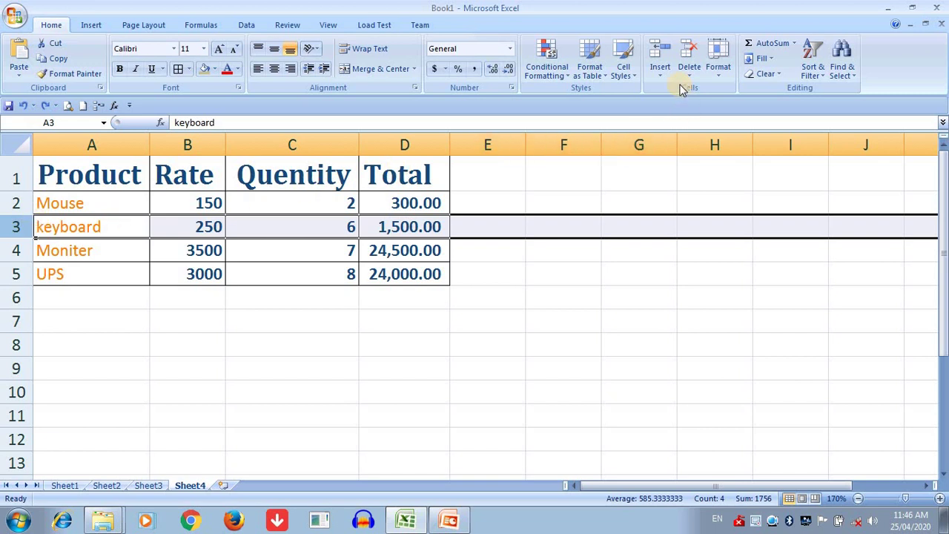
pyautogui.click(657, 77)
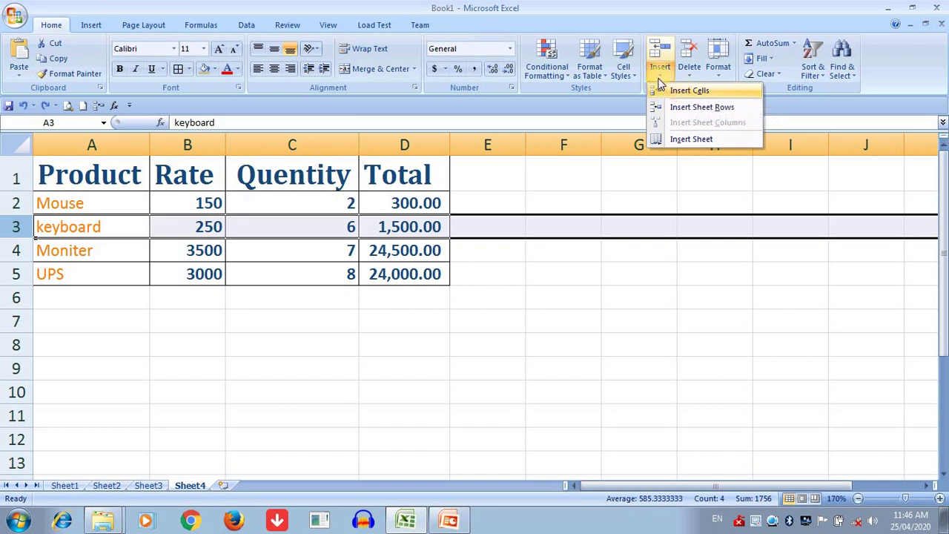
pyautogui.click(674, 91)
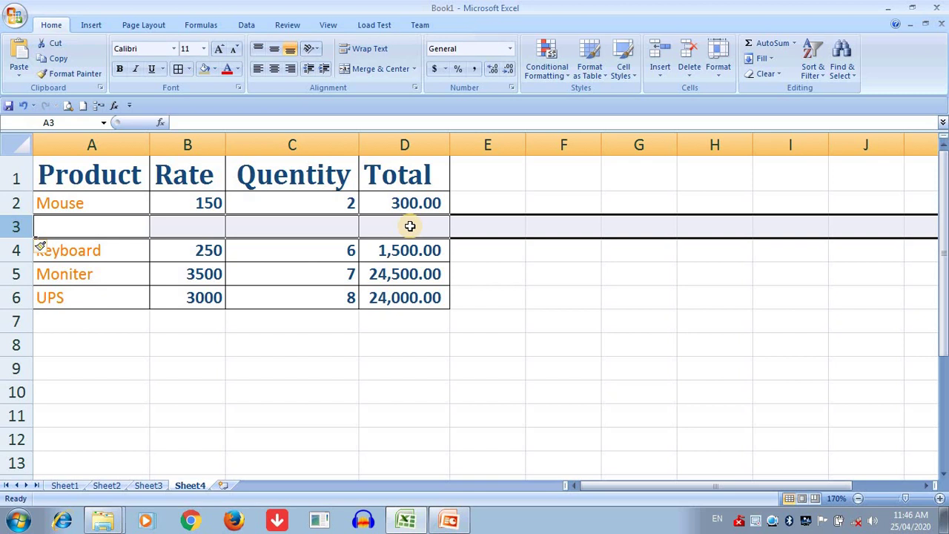
# Step: Enter Speaker with rate 1000 and quantity 5 in row 3, and fill the total formula from D2 down to D6
pyautogui.click(75, 227)
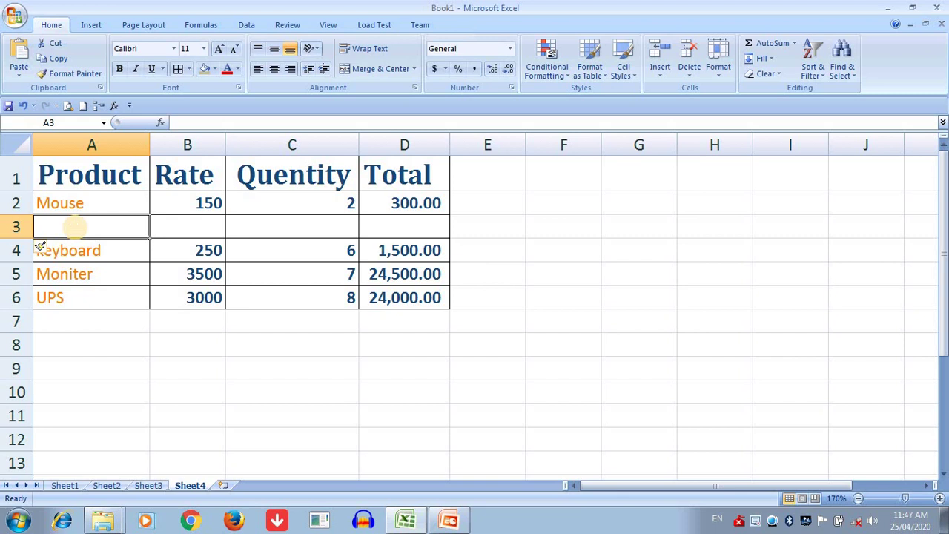
pyautogui.write('Speaker')
pyautogui.press('Tab')
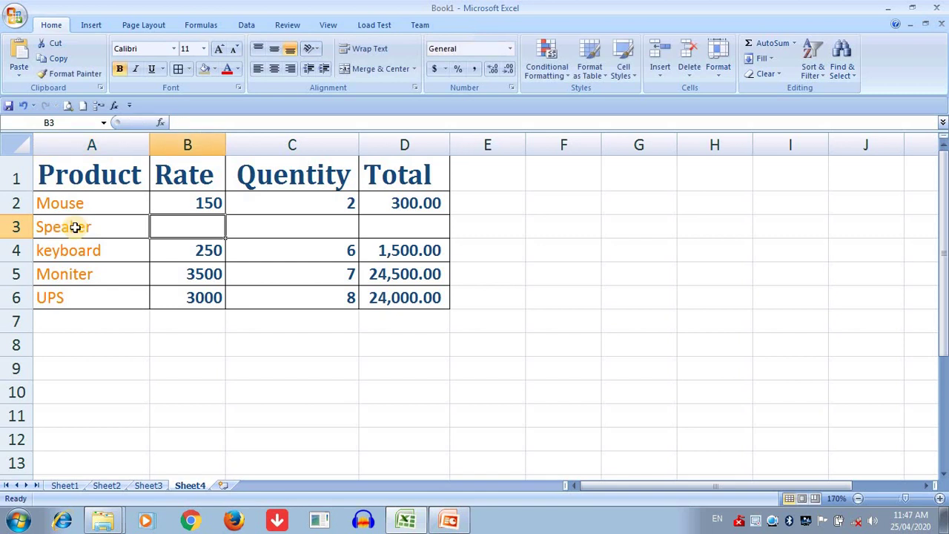
pyautogui.write('1000')
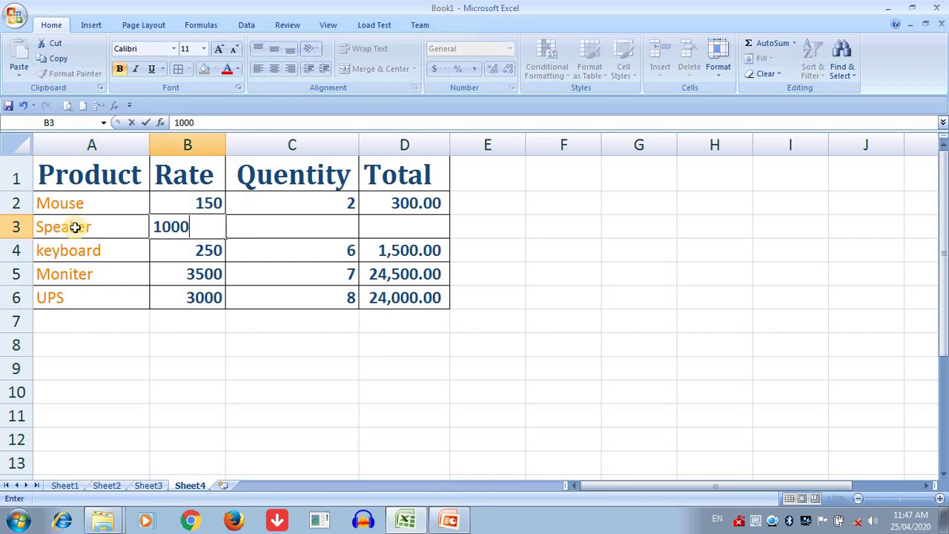
pyautogui.press('Tab')
pyautogui.write('5')
pyautogui.click(430, 202)
pyautogui.moveTo(452, 214); pyautogui.dragTo(449, 305)
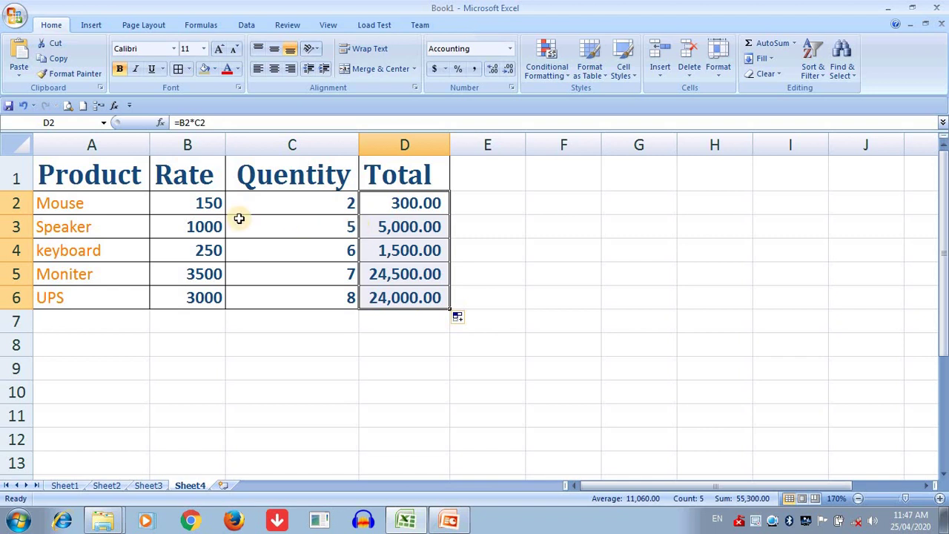
# Step: Insert a blank column before the Rate column and undo the insertion
pyautogui.click(208, 139)
pyautogui.rightClick(207, 144)
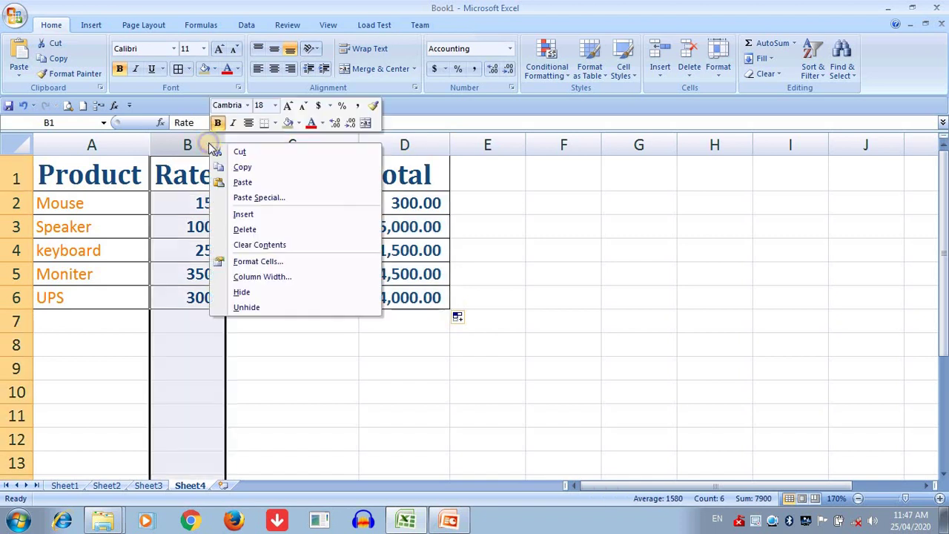
pyautogui.click(244, 214)
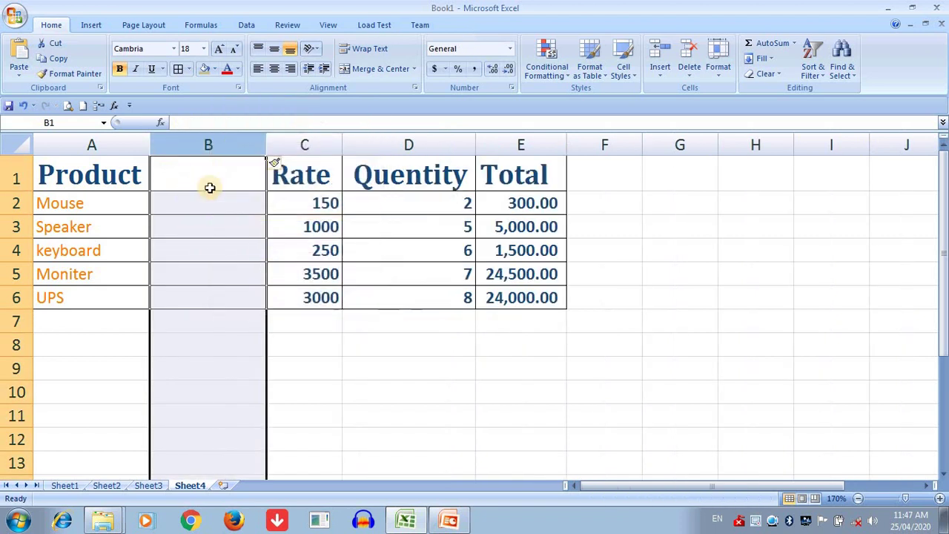
pyautogui.hotkey('ctrl', 'z')
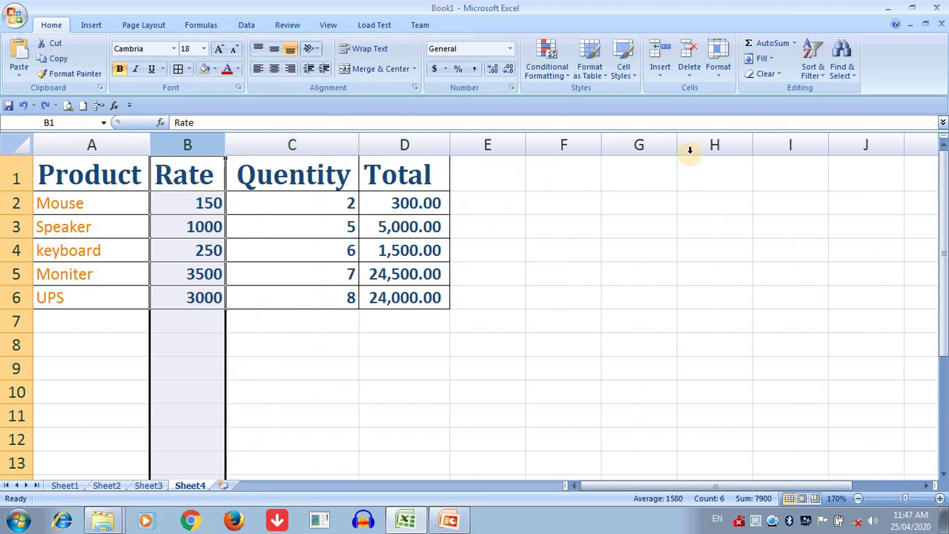
# Step: Insert a new sheet column between Product and Rate again and remove it
pyautogui.click(662, 77)
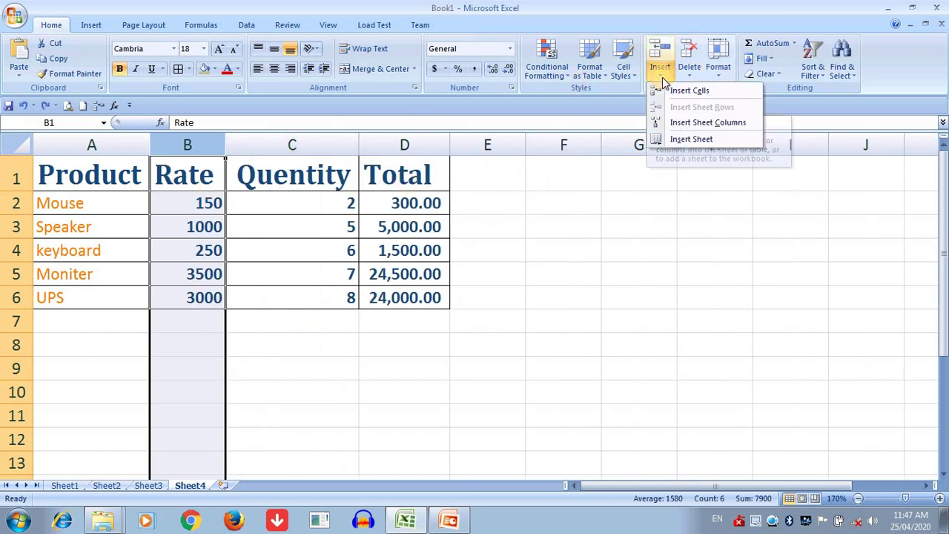
pyautogui.click(704, 123)
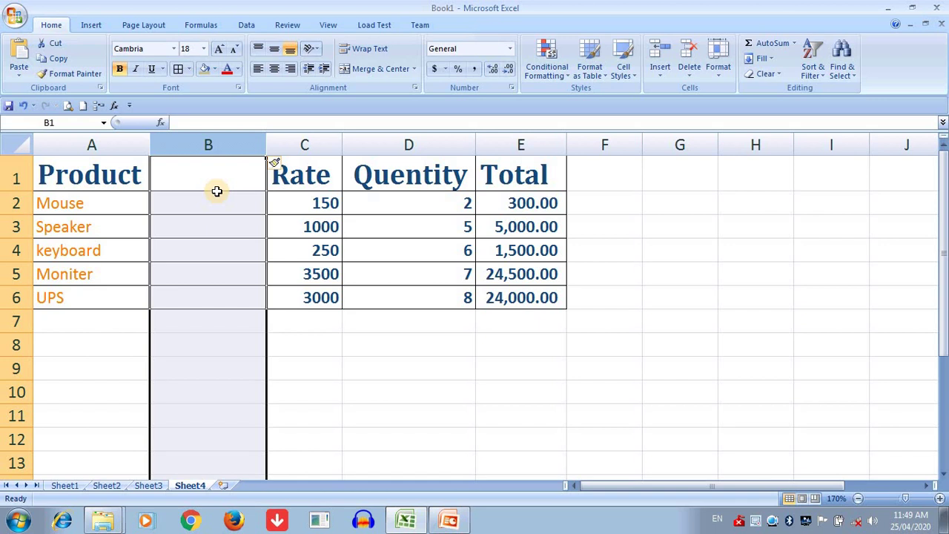
pyautogui.hotkey('ctrl', '-')
pyautogui.click(252, 267)
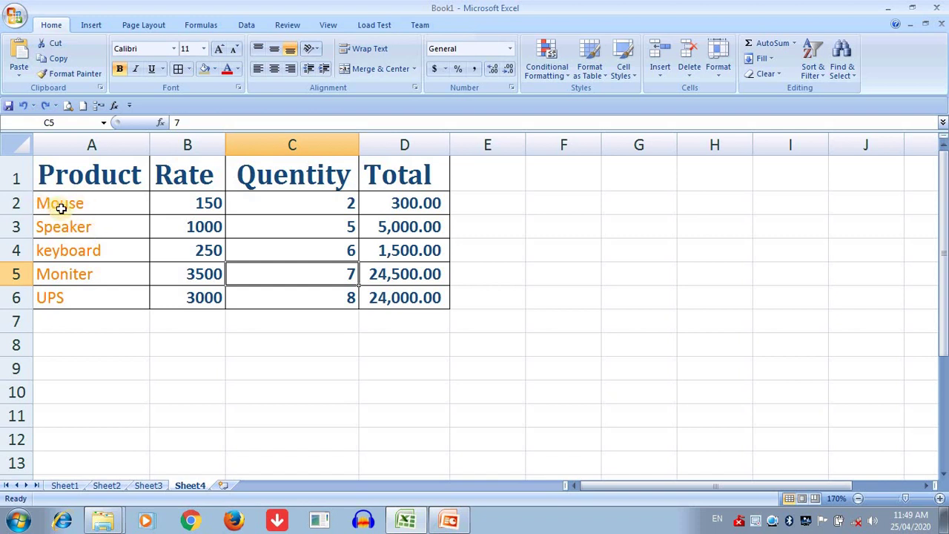
# Step: Set the text orientation of the product names in A2:A6 to Angle Counterclockwise
pyautogui.moveTo(59, 205); pyautogui.dragTo(109, 295)
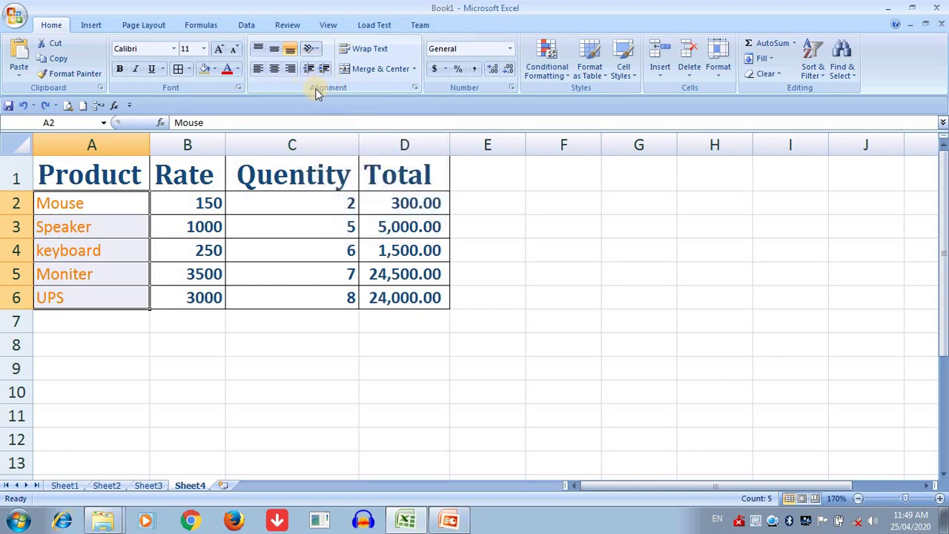
pyautogui.click(314, 50)
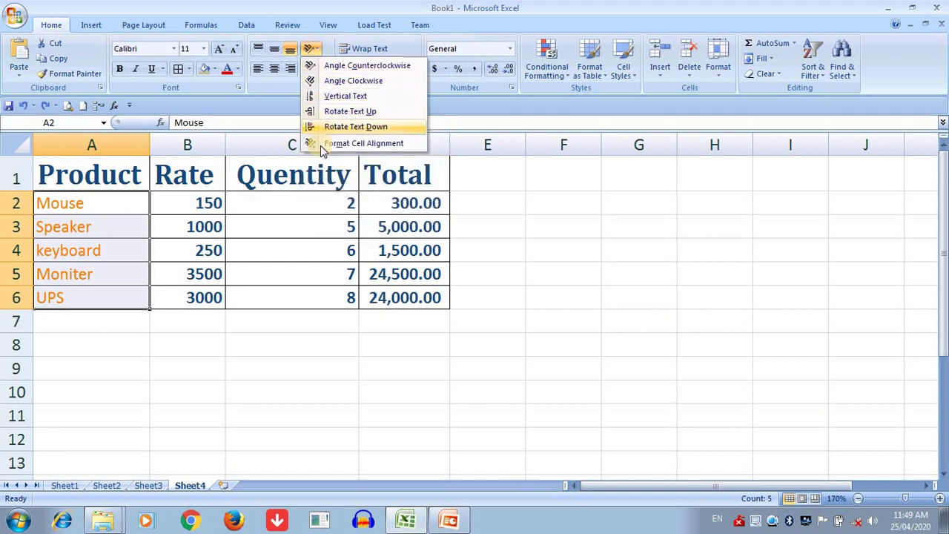
pyautogui.click(352, 72)
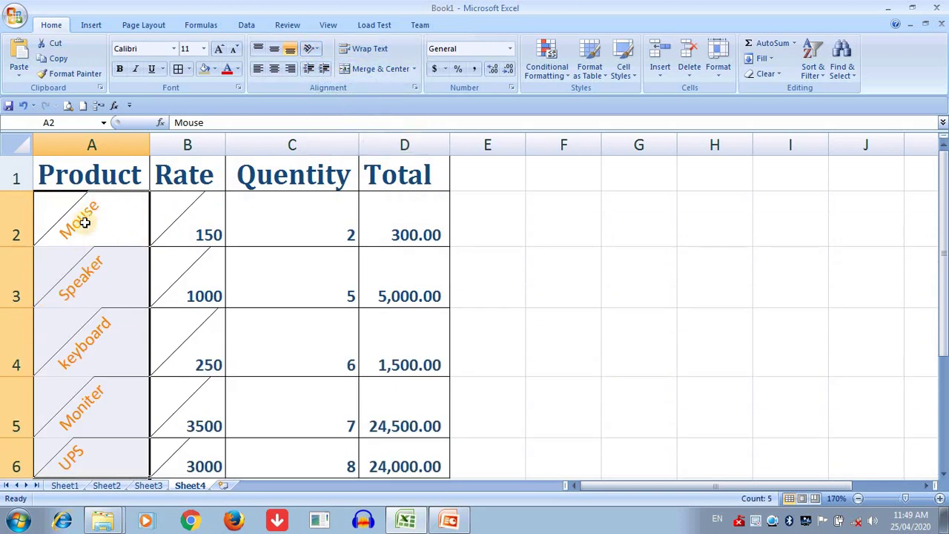
pyautogui.moveTo(941, 334); pyautogui.dragTo(944, 315)
# Step: Change the text orientation of the product names in A2:A6 to Angle Clockwise
pyautogui.click(310, 49)
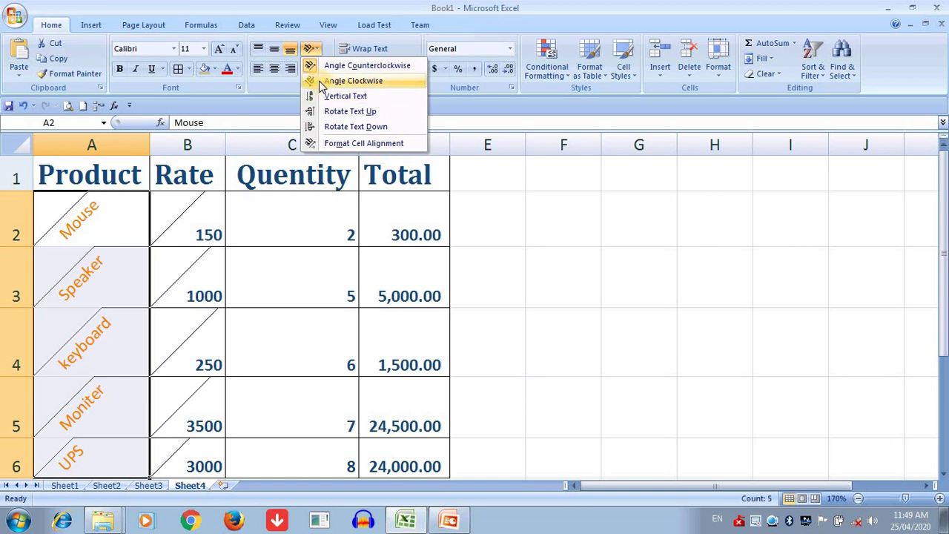
pyautogui.click(352, 83)
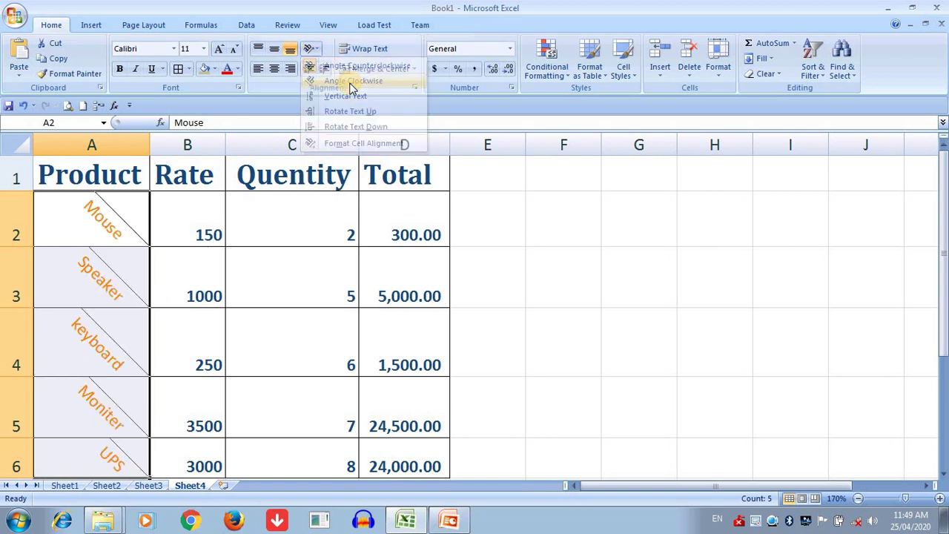
# Step: Set the text orientation of the product names in A2:A6 to Vertical Text and replace it with Rotate Text Up
pyautogui.click(312, 49)
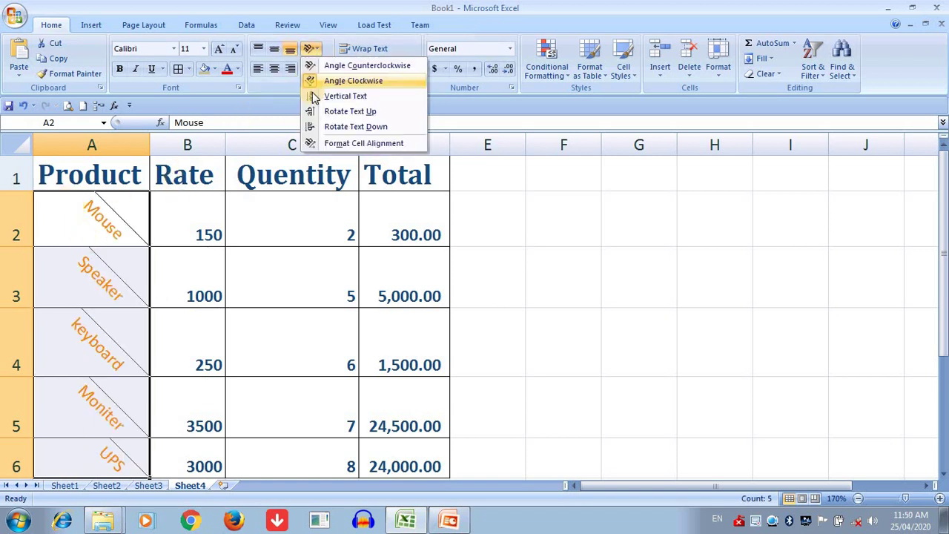
pyautogui.click(315, 96)
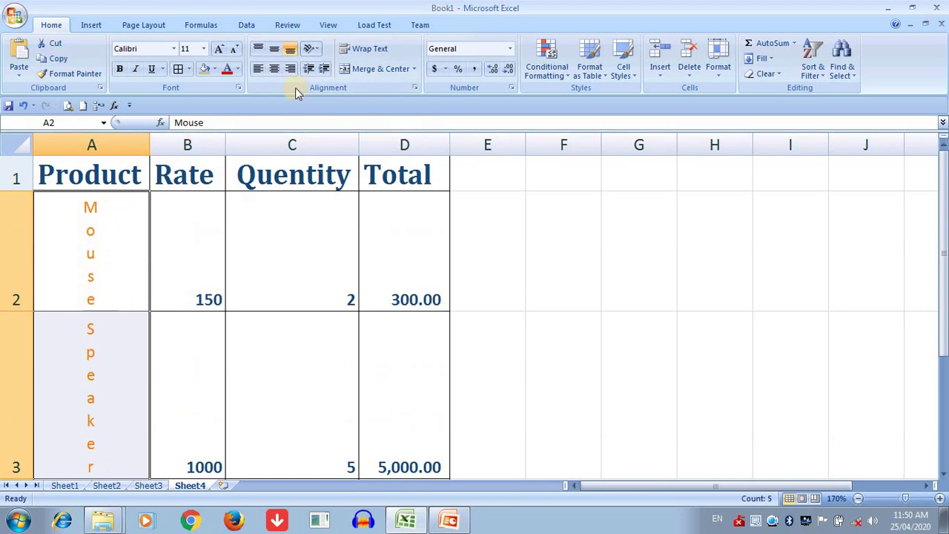
pyautogui.click(312, 51)
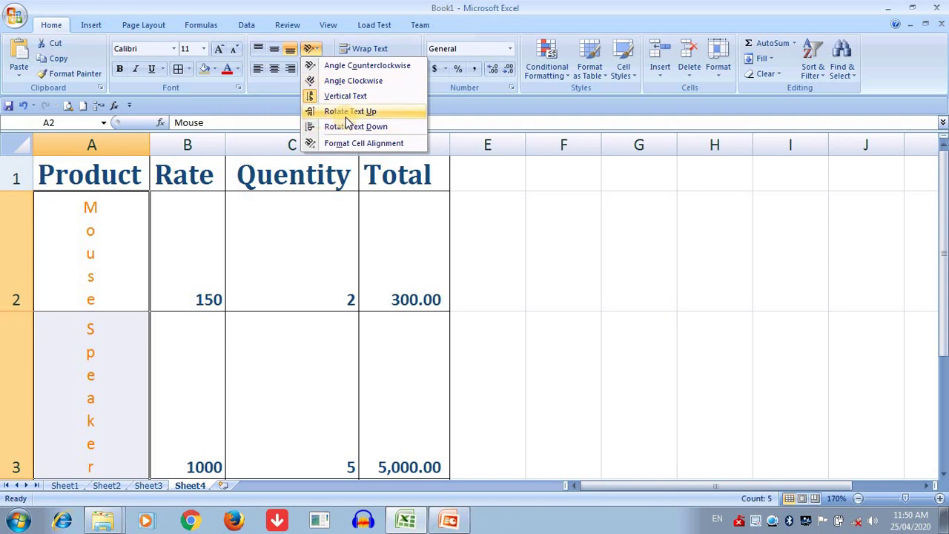
pyautogui.click(346, 113)
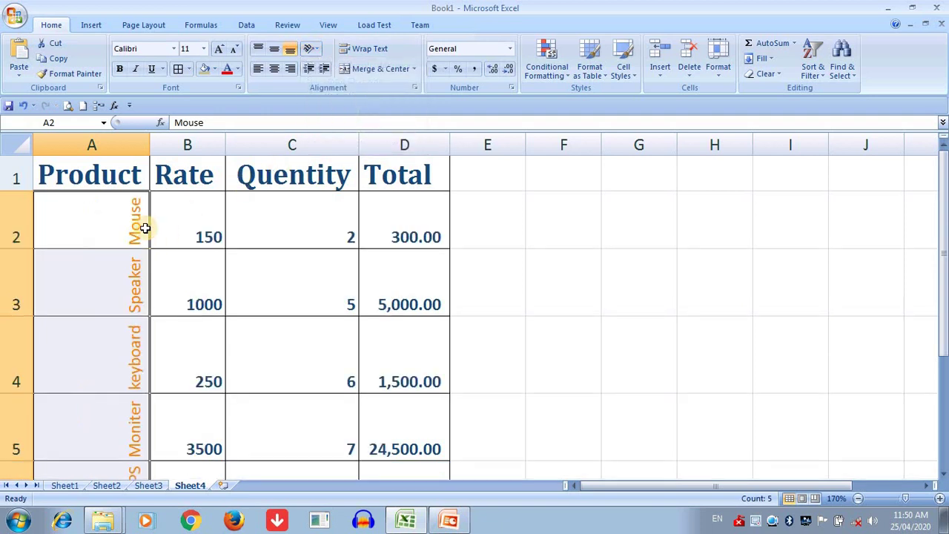
# Step: Try Rotate Text Down on the product names in A2:A6 and switch their orientation back to Rotate Text Up
pyautogui.click(312, 50)
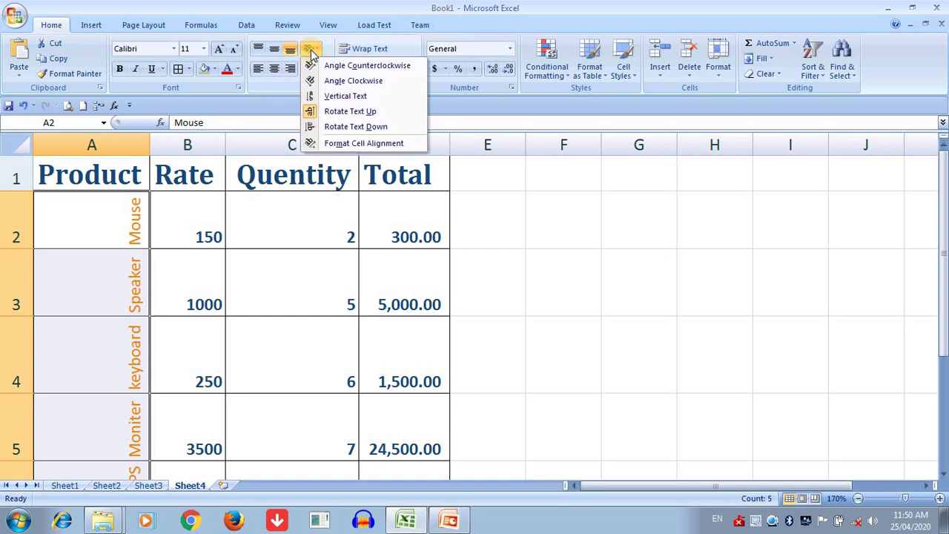
pyautogui.click(318, 128)
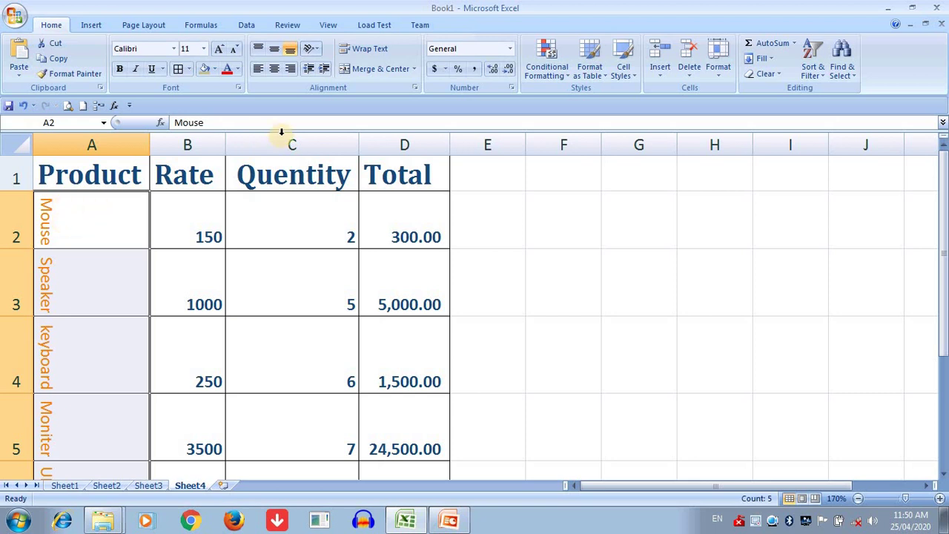
pyautogui.click(310, 49)
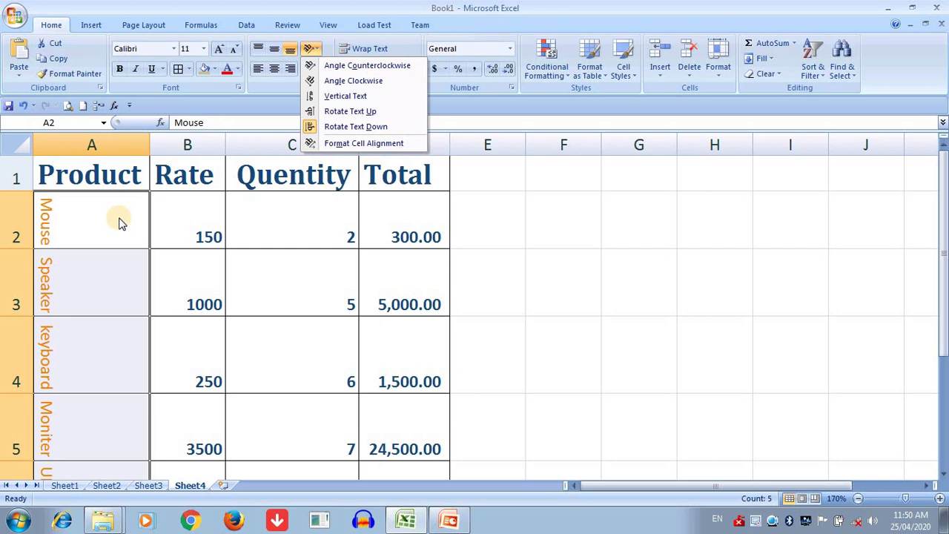
pyautogui.click(312, 115)
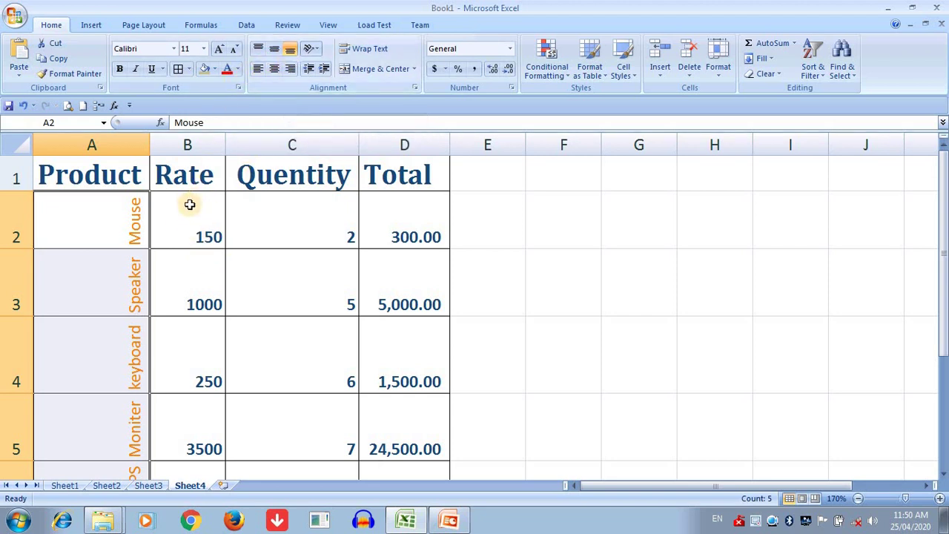
# Step: Align the Rate, Quantity and Total values in B2:D6 to the middle vertically and the center horizontally
pyautogui.moveTo(188, 203); pyautogui.dragTo(383, 386)
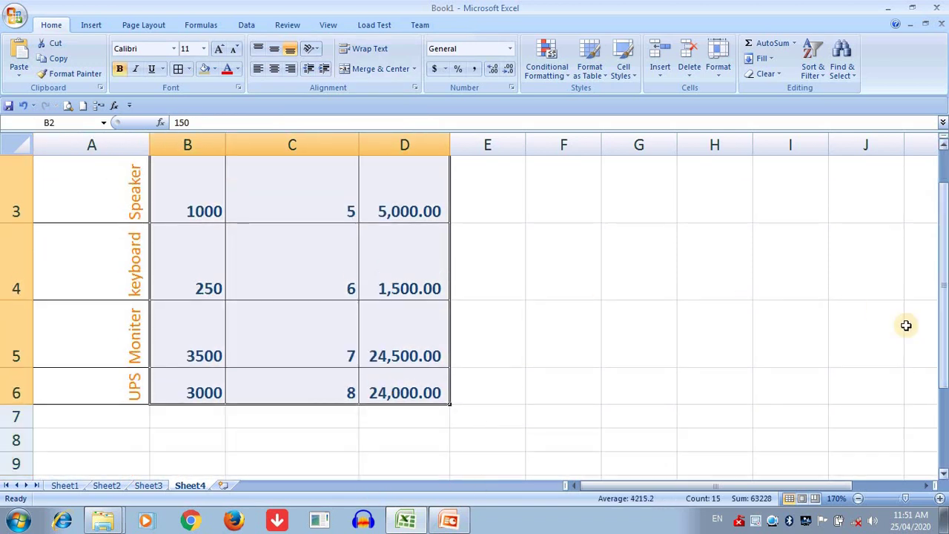
pyautogui.moveTo(941, 330); pyautogui.dragTo(941, 297)
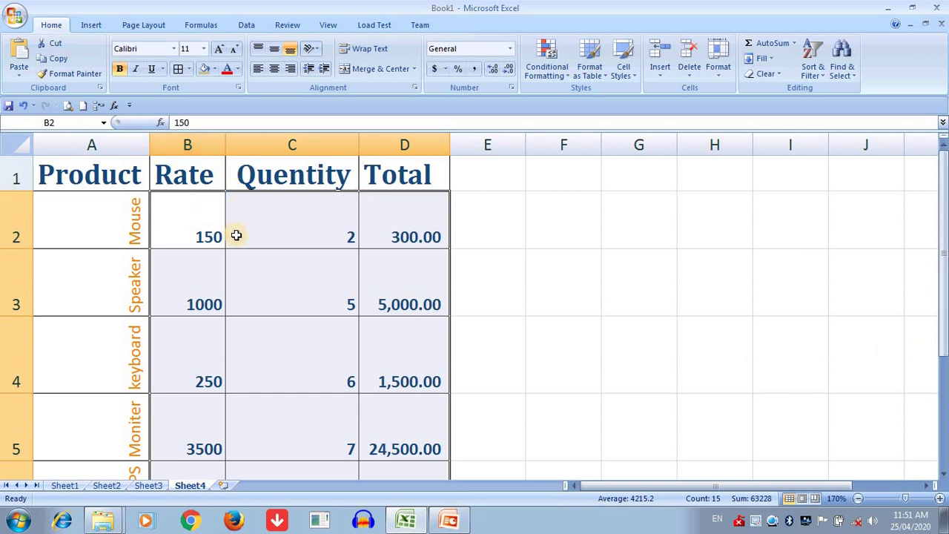
pyautogui.moveTo(390, 448); pyautogui.dragTo(390, 468)
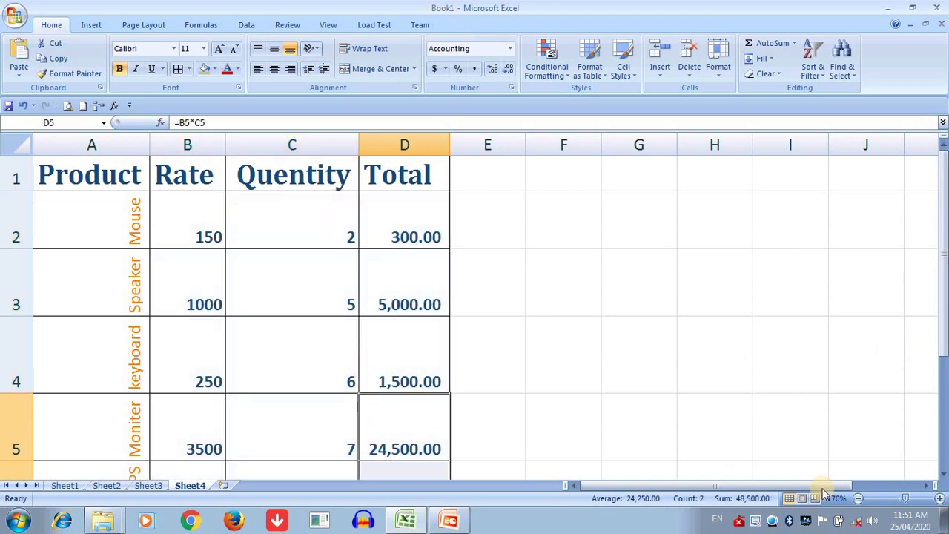
pyautogui.doubleClick(857, 498)
pyautogui.moveTo(196, 227); pyautogui.dragTo(356, 435)
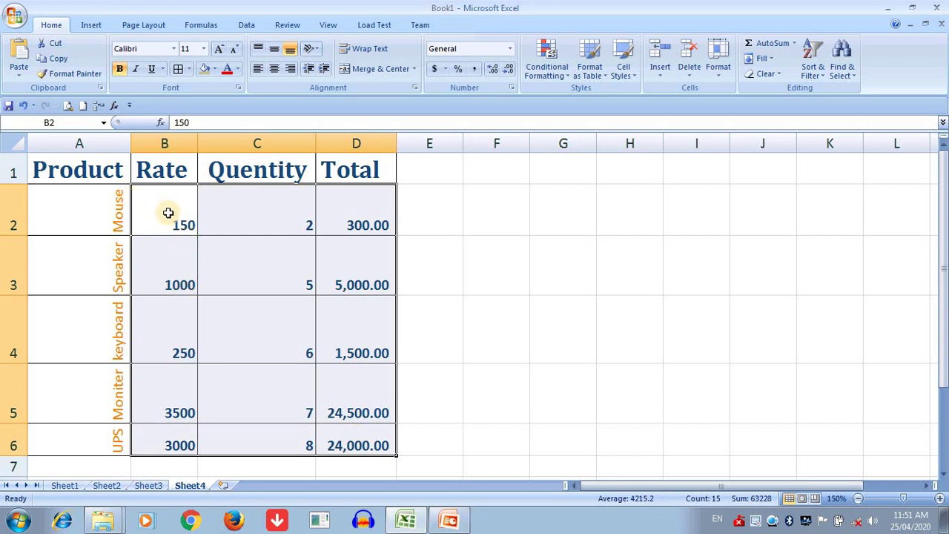
pyautogui.click(280, 52)
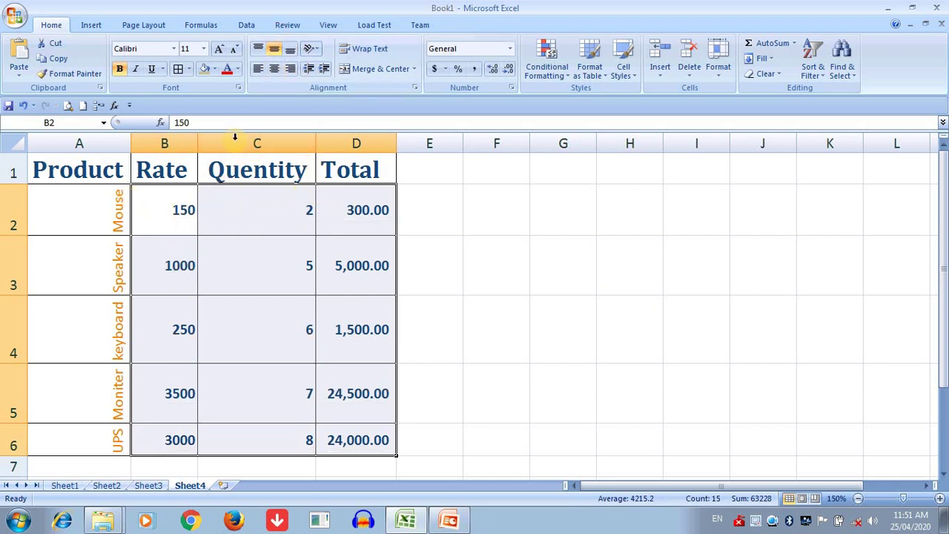
pyautogui.click(273, 70)
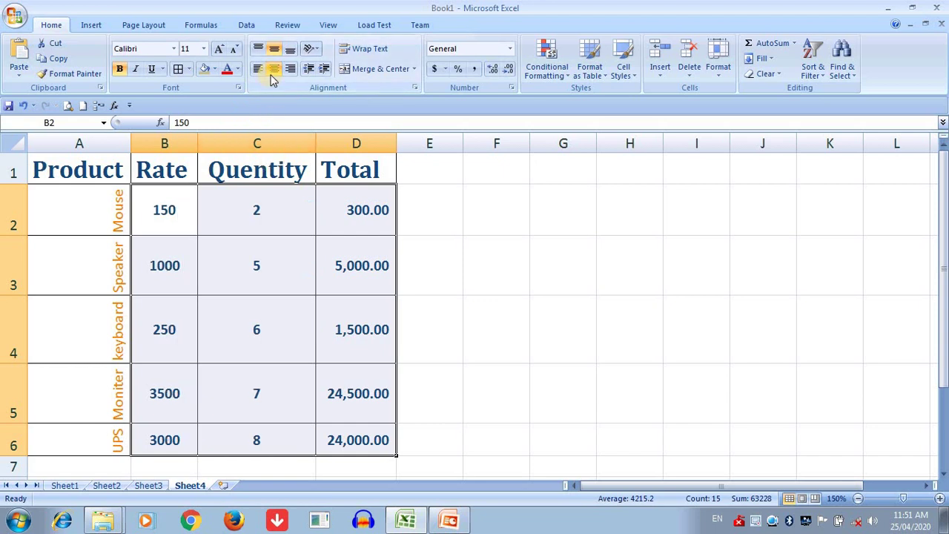
pyautogui.click(549, 241)
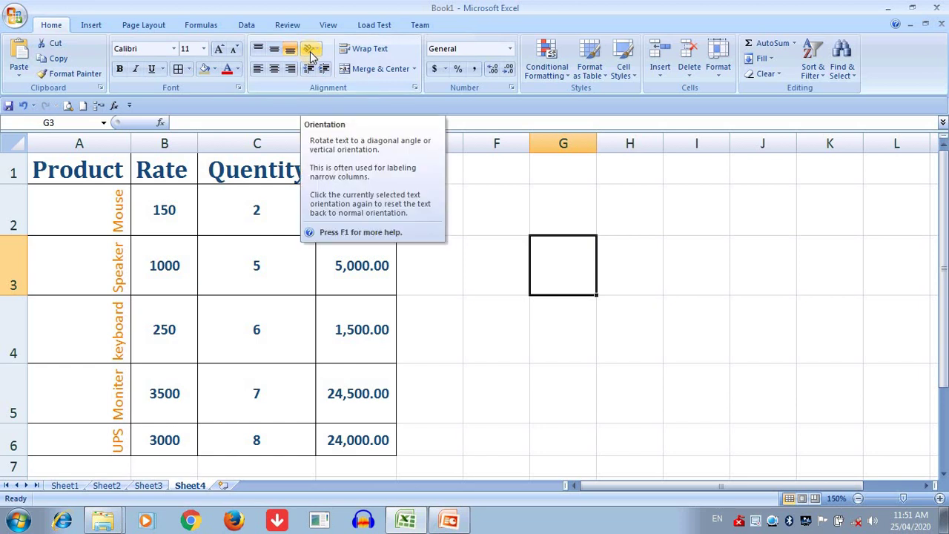
# Step: Insert a blank sheet row above the table's header row
pyautogui.rightClick(5, 162)
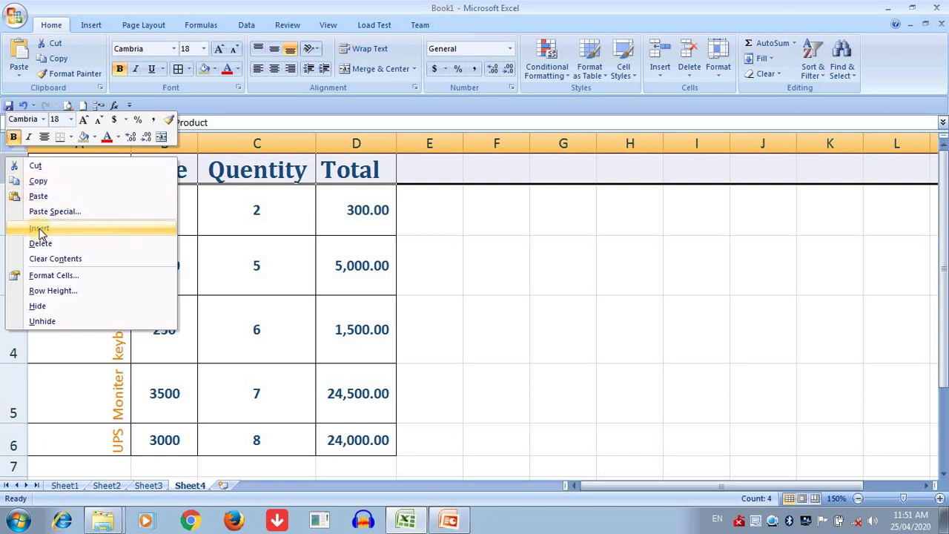
pyautogui.click(665, 77)
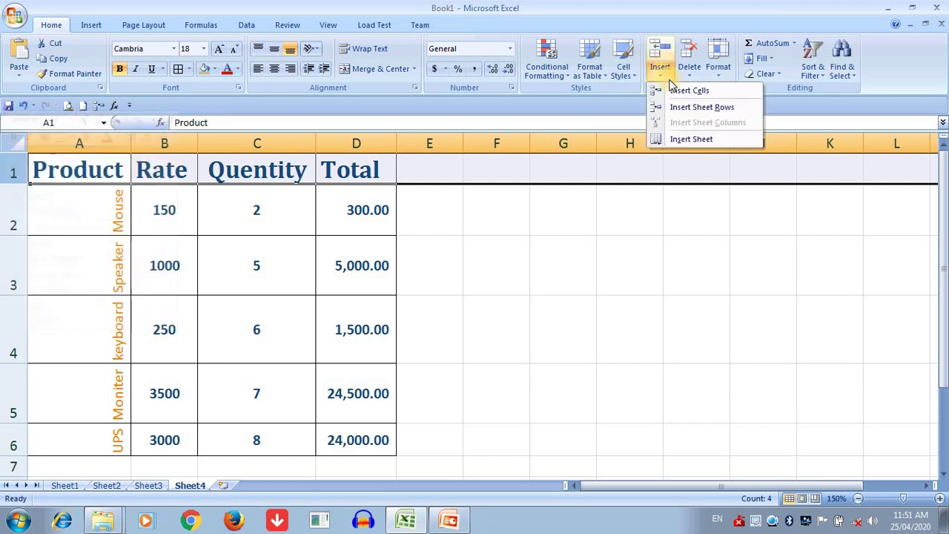
pyautogui.click(683, 109)
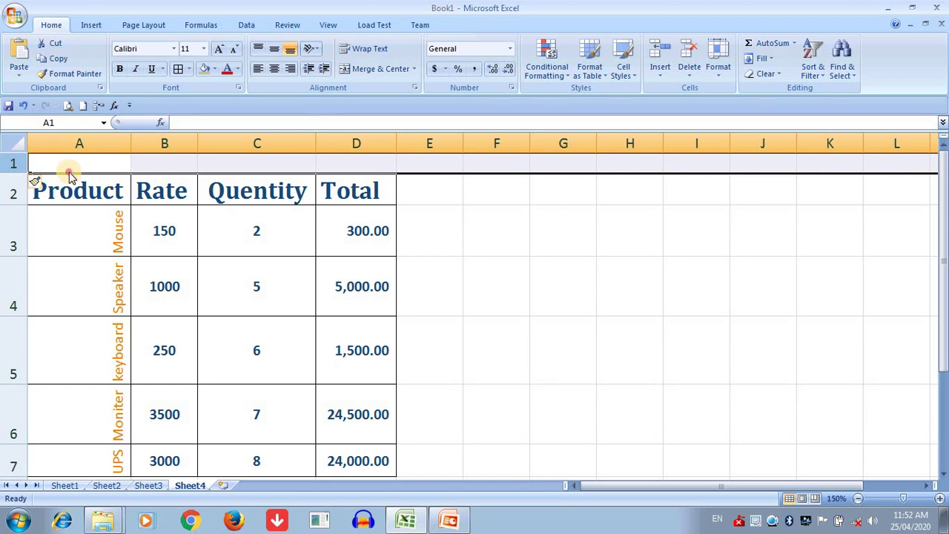
# Step: Merge and center cells A1:D1 above the table and enter the title M V PLT
pyautogui.moveTo(37, 163); pyautogui.dragTo(340, 147)
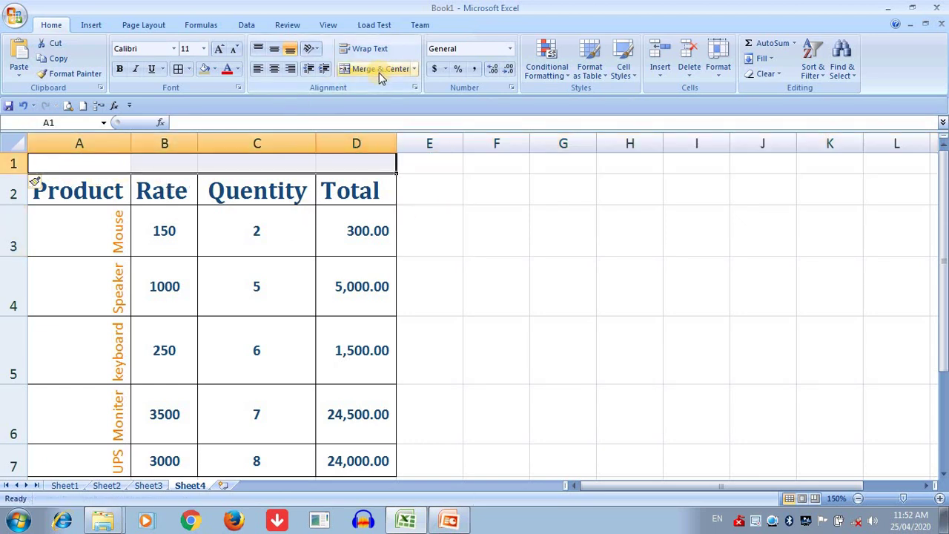
pyautogui.click(379, 70)
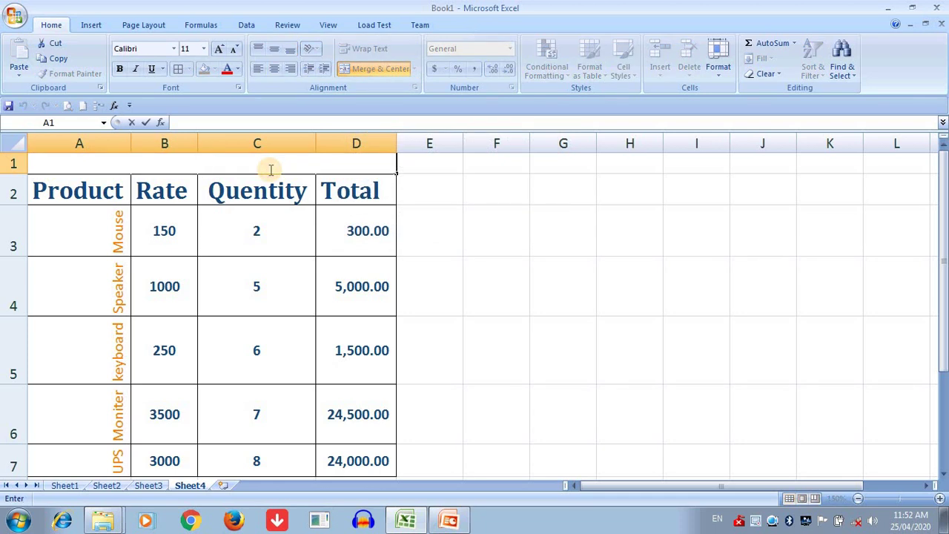
pyautogui.write('MV PLT')
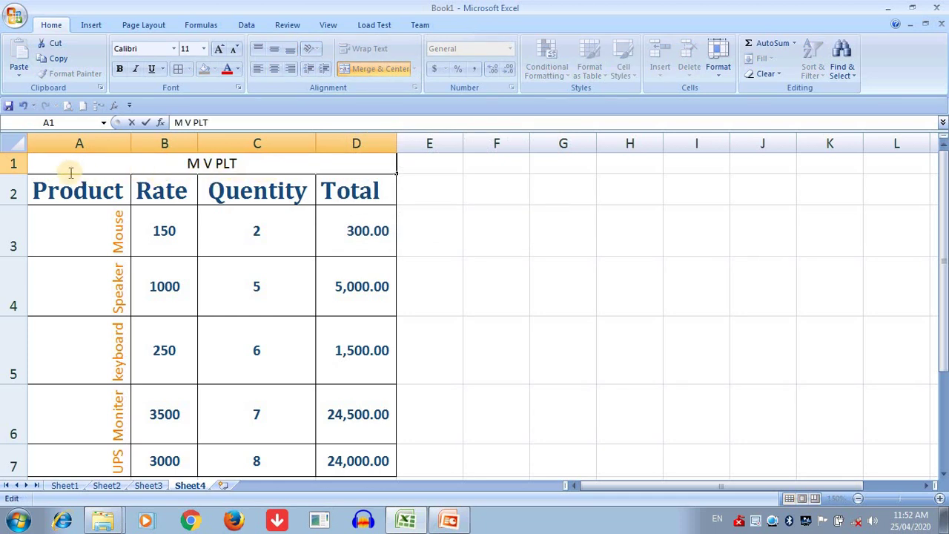
# Step: Color the title text in A1 red and enlarge its font to size 18
pyautogui.moveTo(255, 165); pyautogui.dragTo(148, 167)
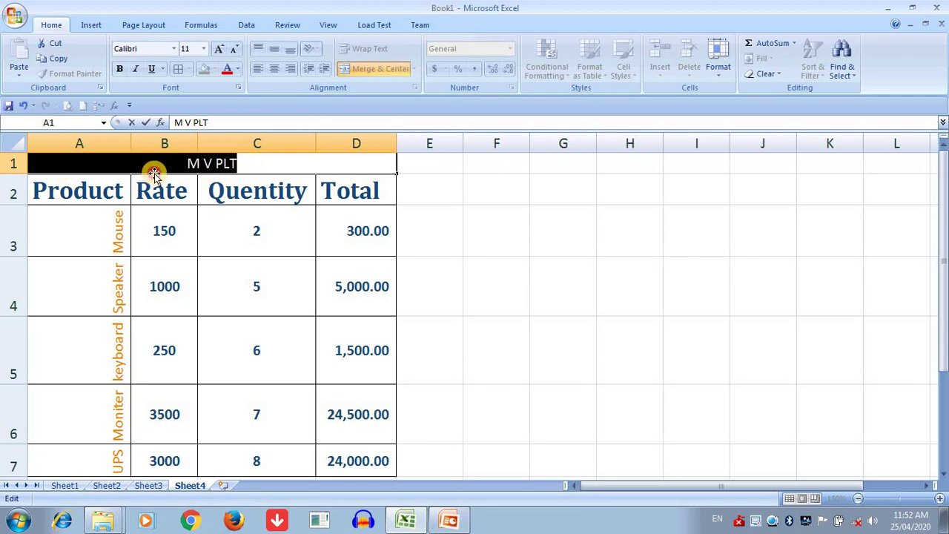
pyautogui.click(227, 70)
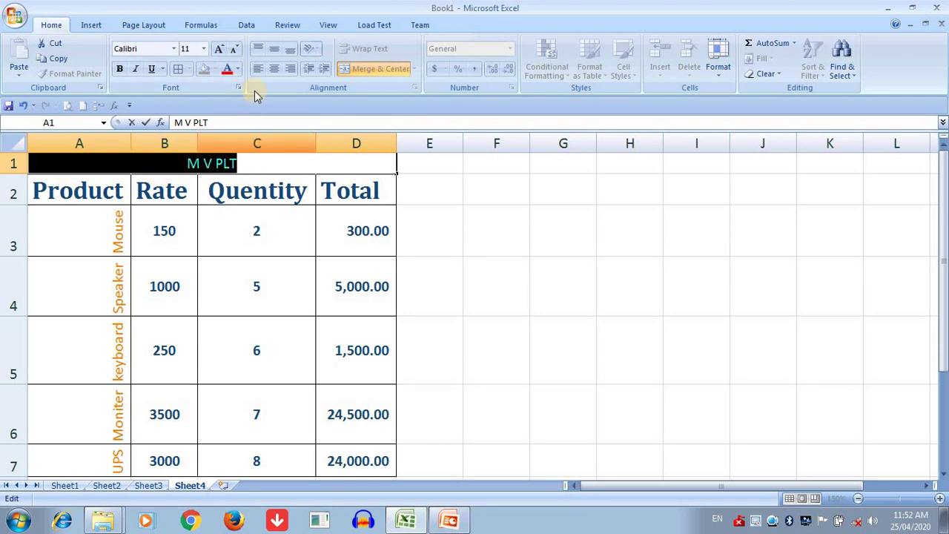
pyautogui.click(219, 50)
pyautogui.click(219, 51)
pyautogui.click(220, 51)
pyautogui.click(219, 51)
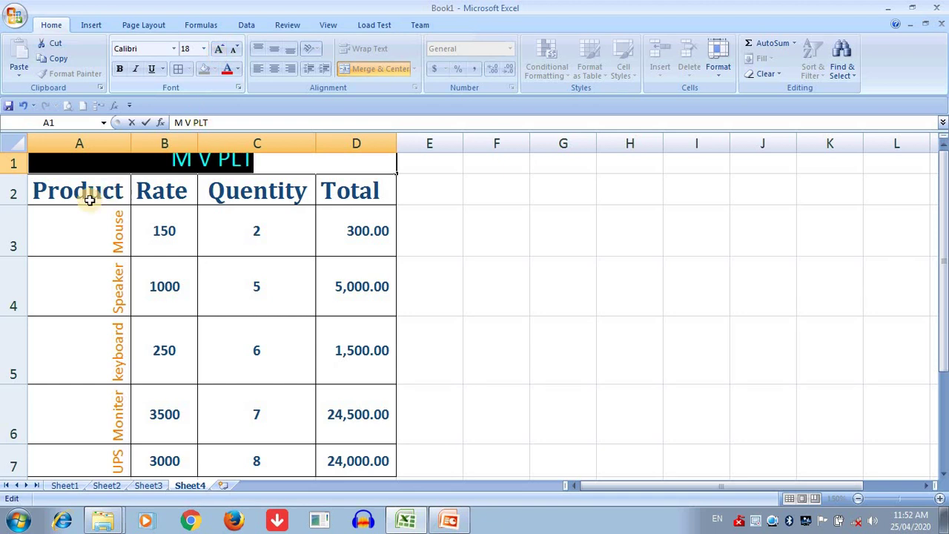
# Step: Autofit the height of row 1 to the enlarged title text
pyautogui.doubleClick(16, 173)
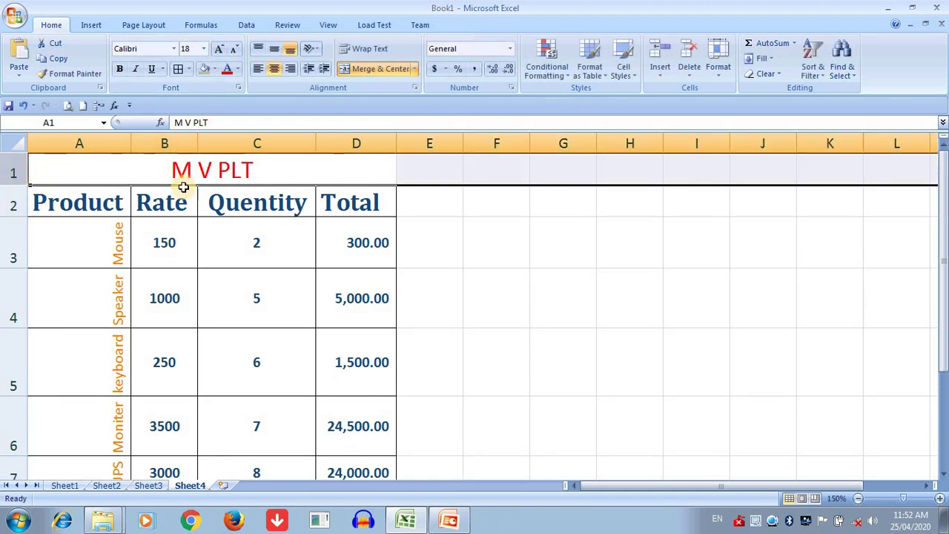
pyautogui.click(477, 202)
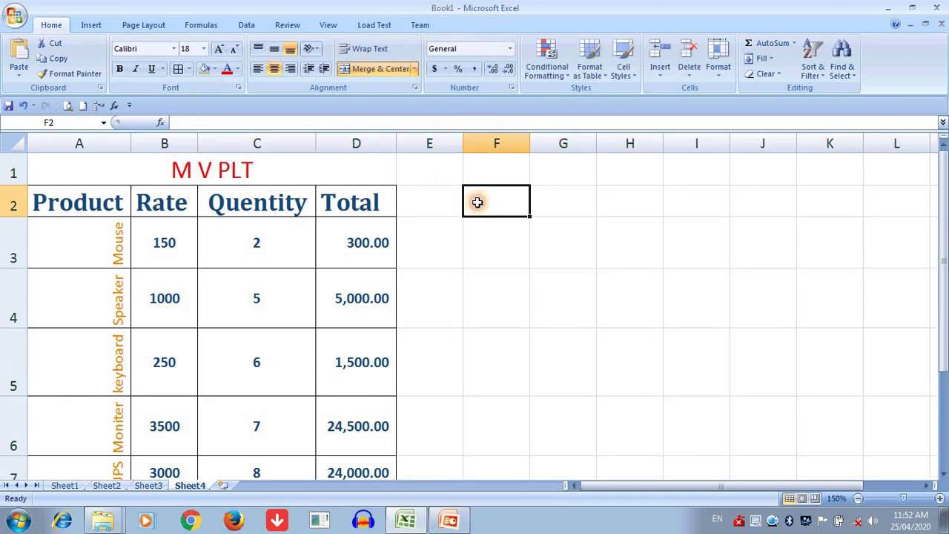
pyautogui.click(223, 170)
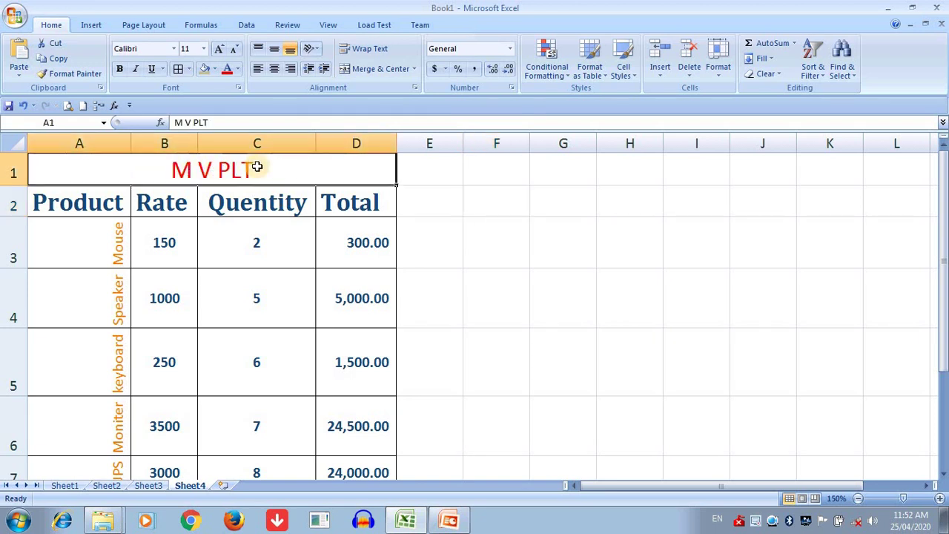
pyautogui.click(563, 426)
# Step: Apply the Currency number format to the Total values in D3:D7
pyautogui.scroll(-2, 377, 395)
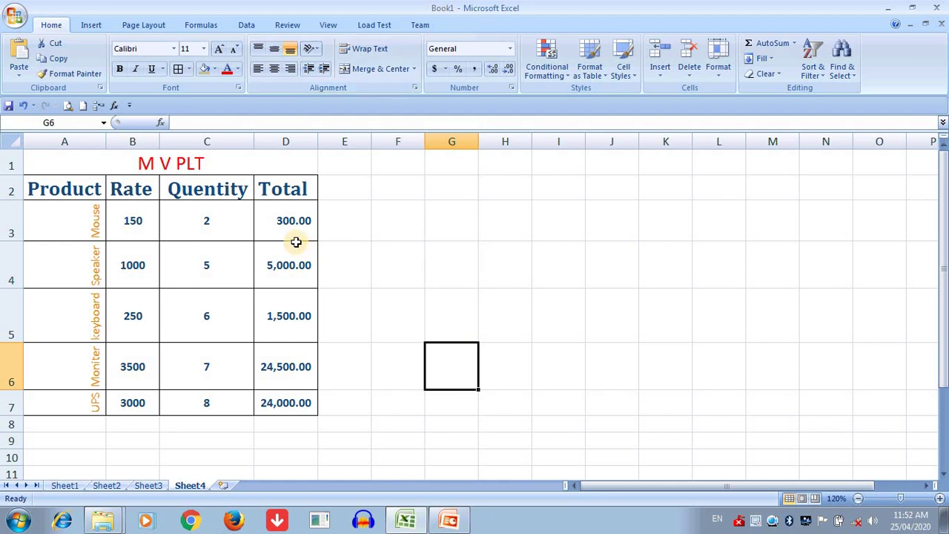
pyautogui.moveTo(290, 218); pyautogui.dragTo(285, 399)
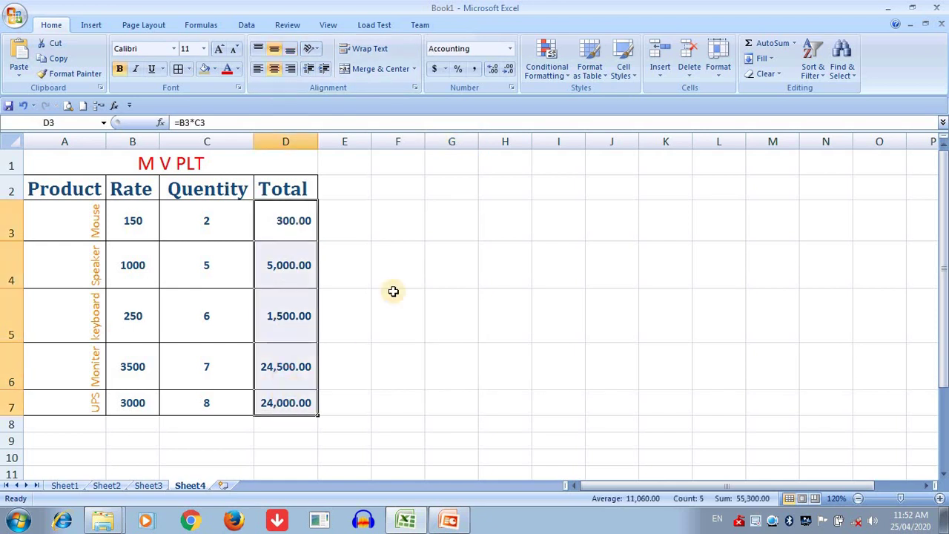
pyautogui.click(510, 48)
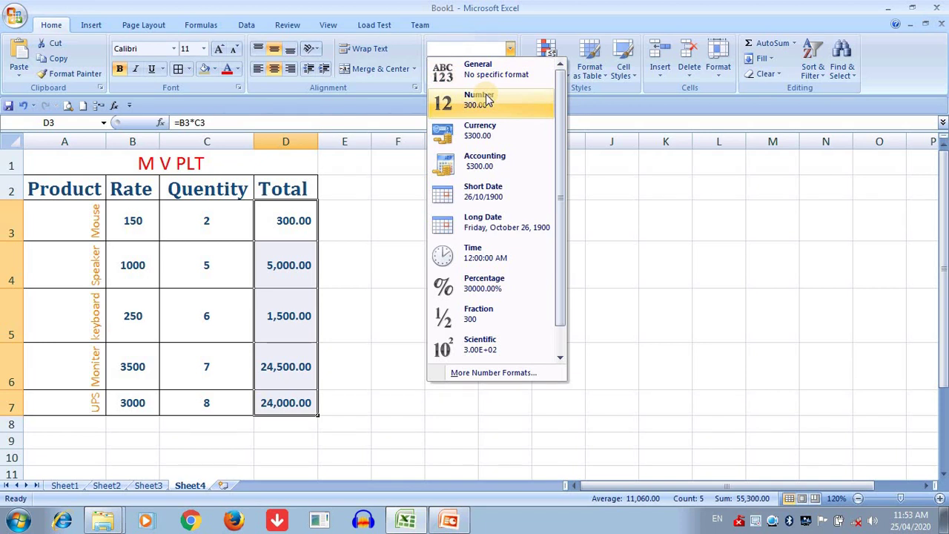
pyautogui.click(476, 132)
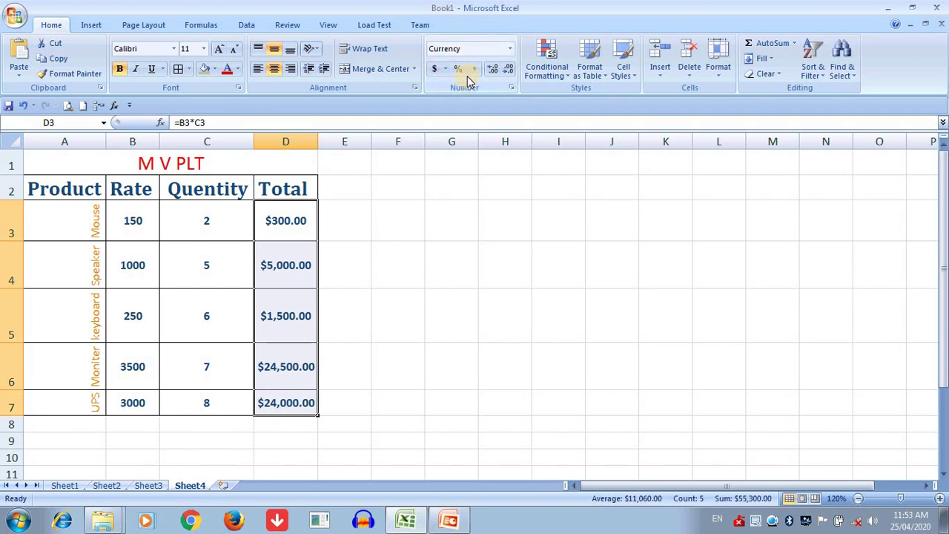
pyautogui.click(509, 49)
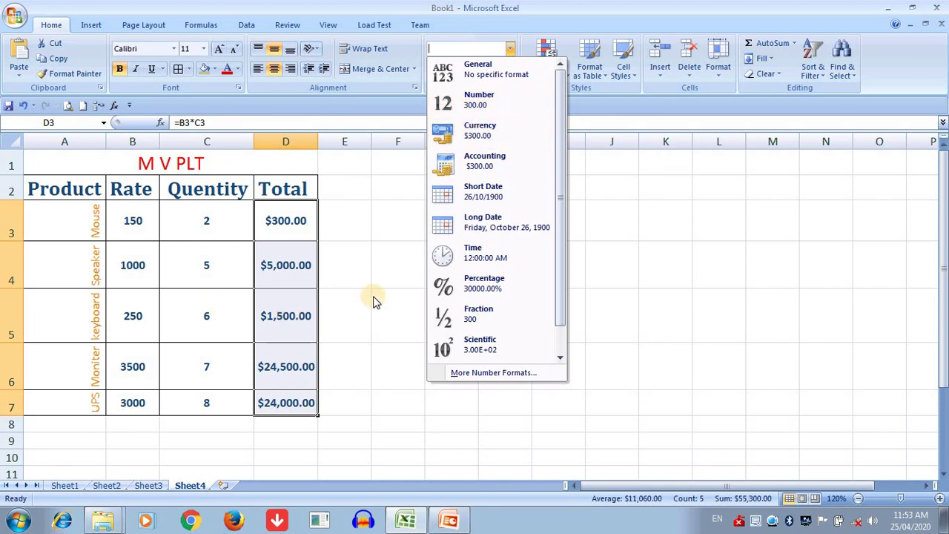
pyautogui.press('Escape')
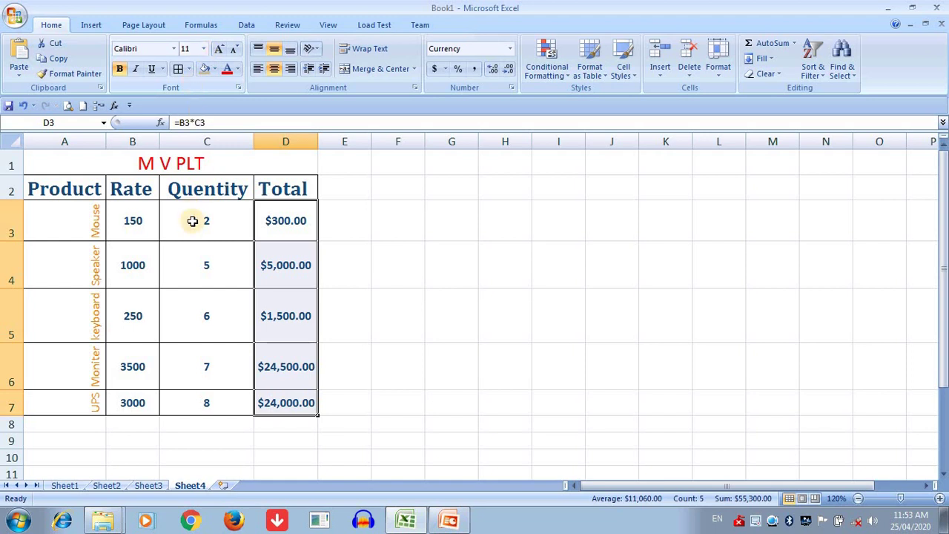
pyautogui.click(206, 50)
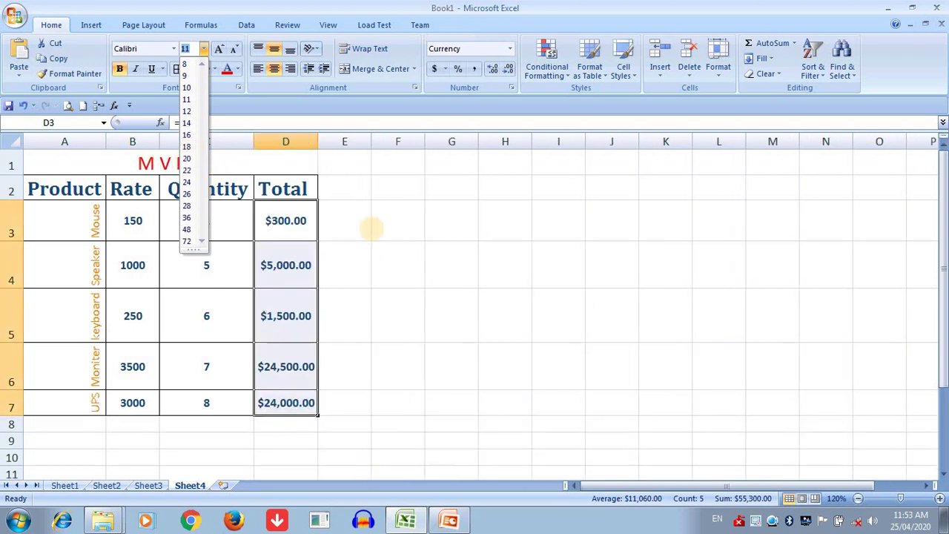
pyautogui.click(326, 263)
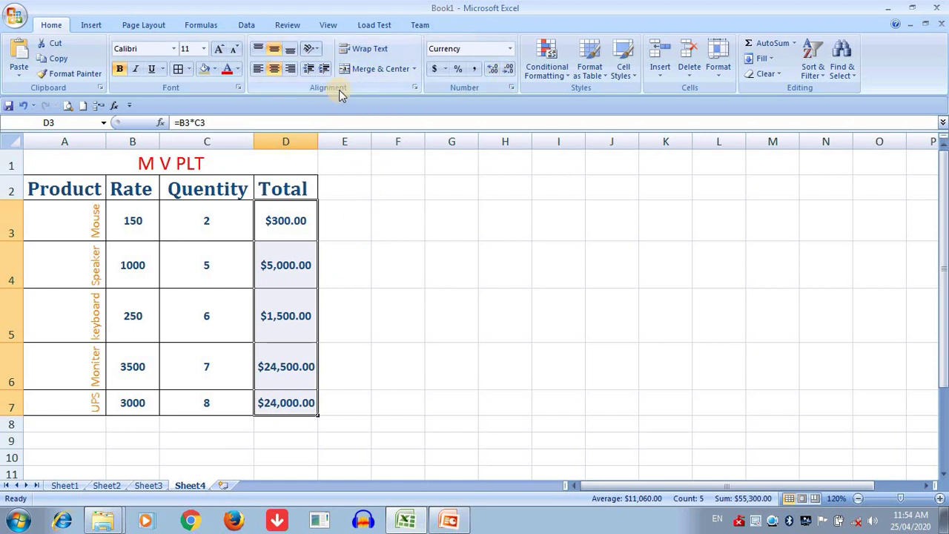
# Step: Enter the text CREATING DATA TABLE in cell A1 of Sheet2
pyautogui.click(104, 485)
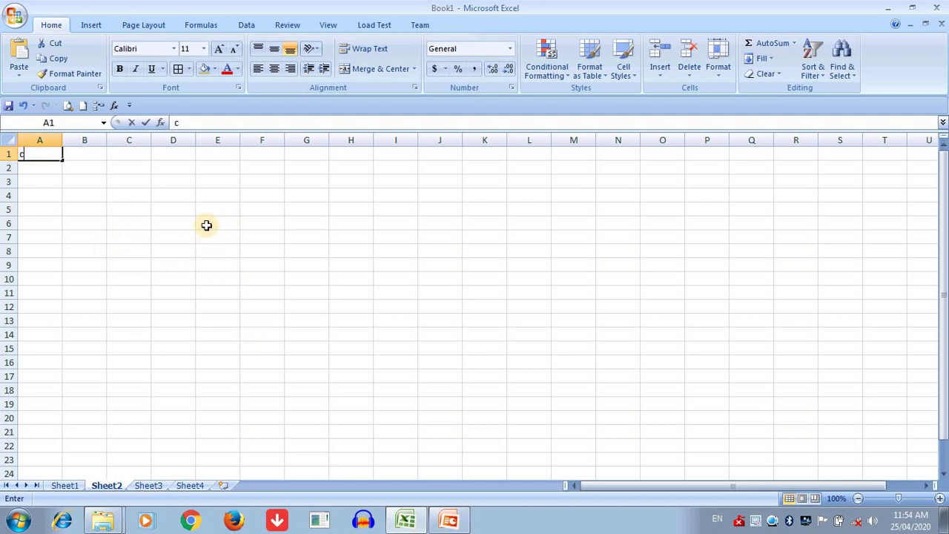
pyautogui.write('CR')
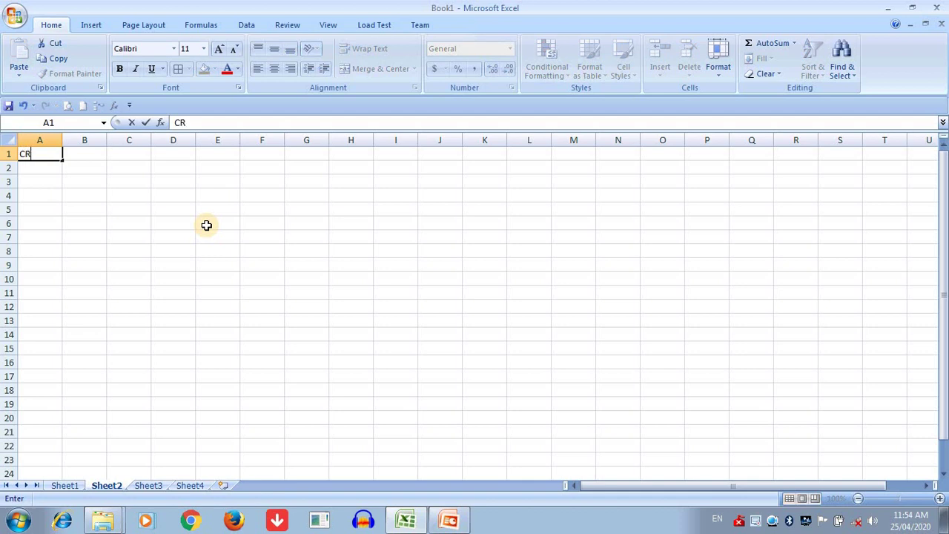
pyautogui.write('EATING DATA')
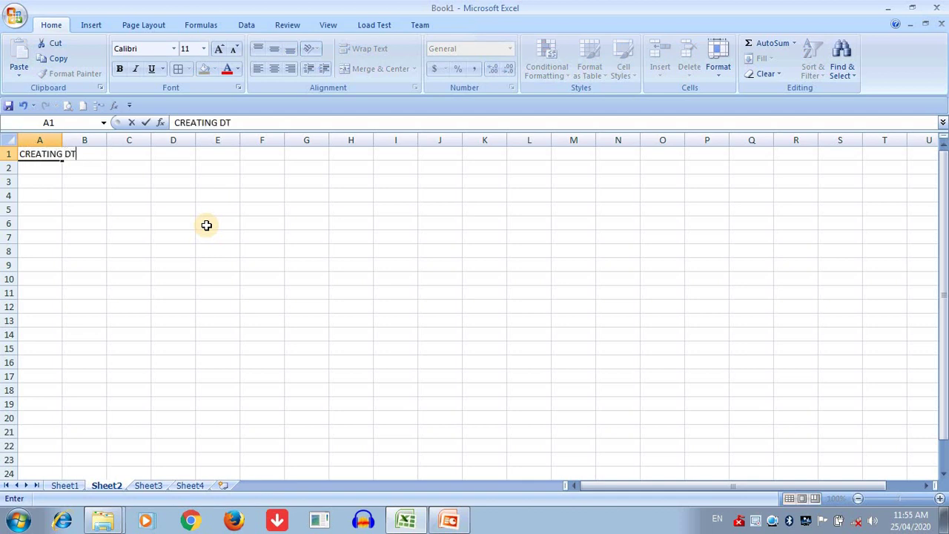
pyautogui.press('BackSpace')
pyautogui.press('BackSpace')
pyautogui.write('ATA TABLE')
pyautogui.click(214, 180)
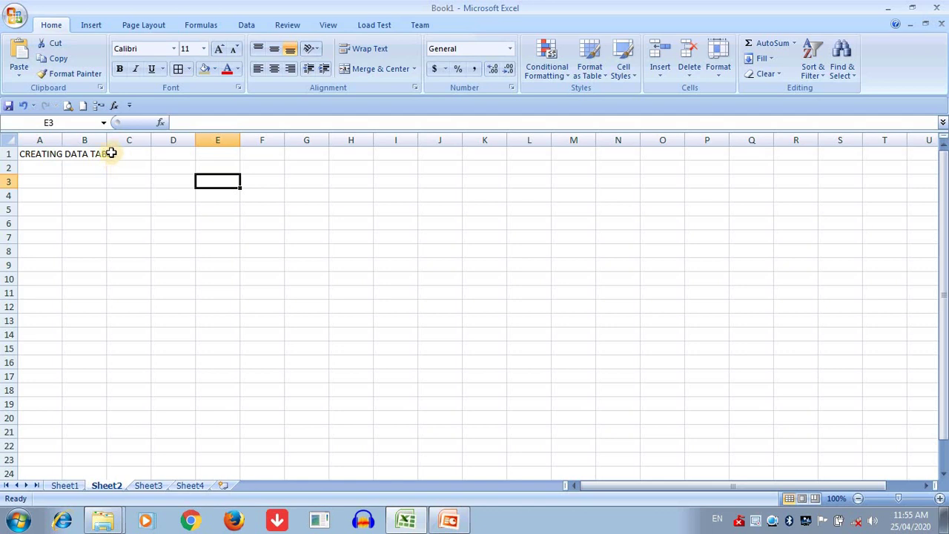
# Step: Try Merge & Center on cell A1 alone, without including the neighbouring cells
pyautogui.click(52, 154)
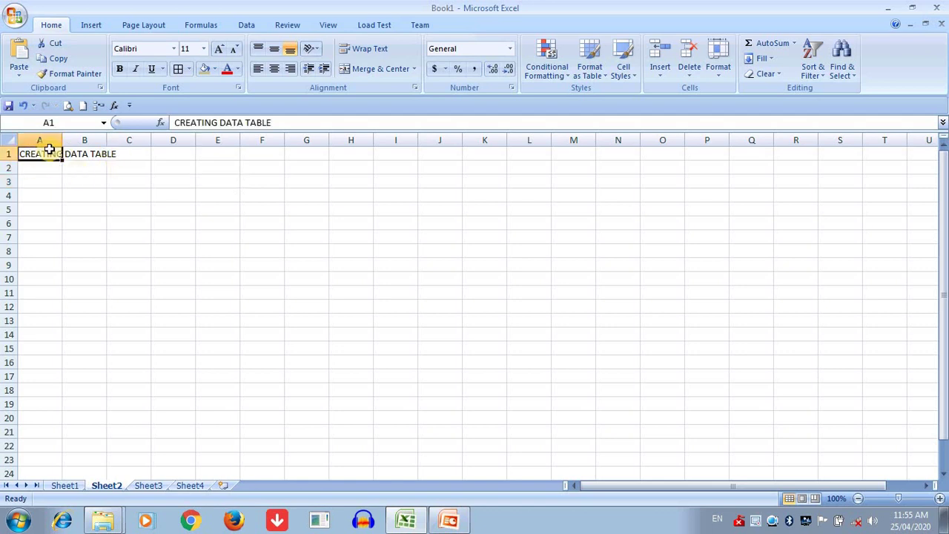
pyautogui.click(361, 69)
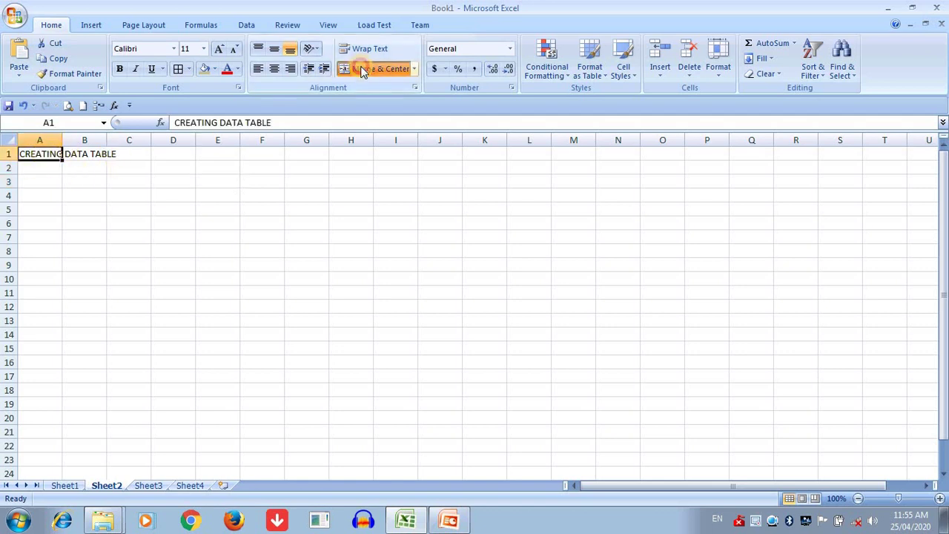
pyautogui.click(137, 223)
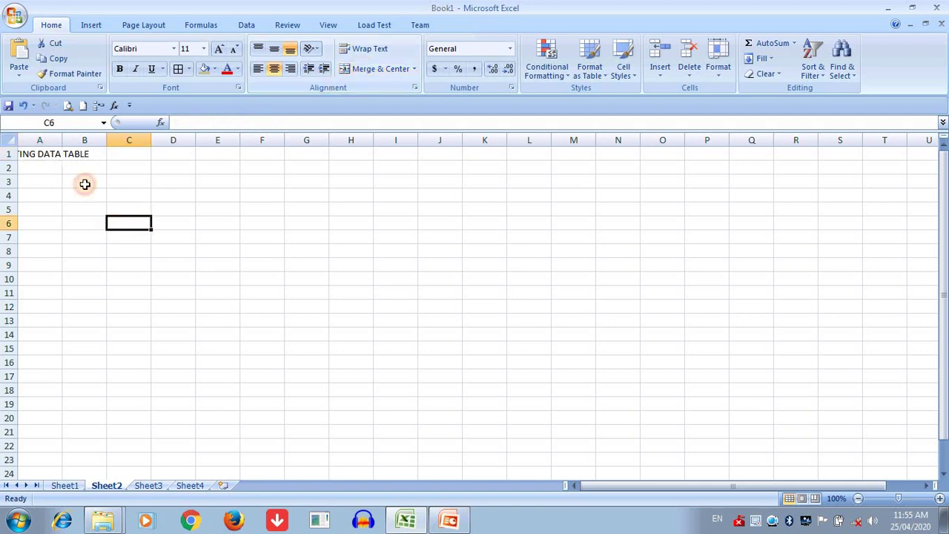
pyautogui.click(45, 155)
pyautogui.click(65, 157)
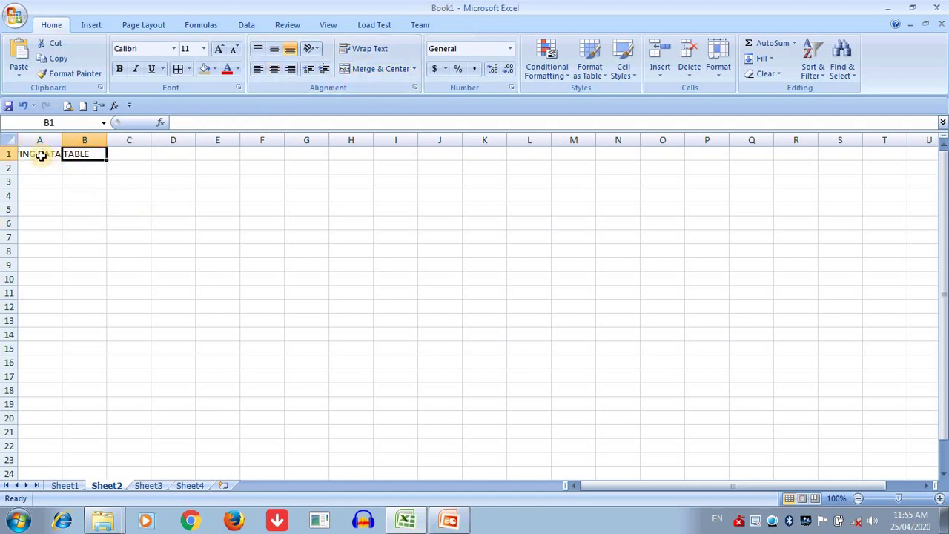
pyautogui.click(38, 154)
pyautogui.doubleClick(39, 154)
pyautogui.click(72, 191)
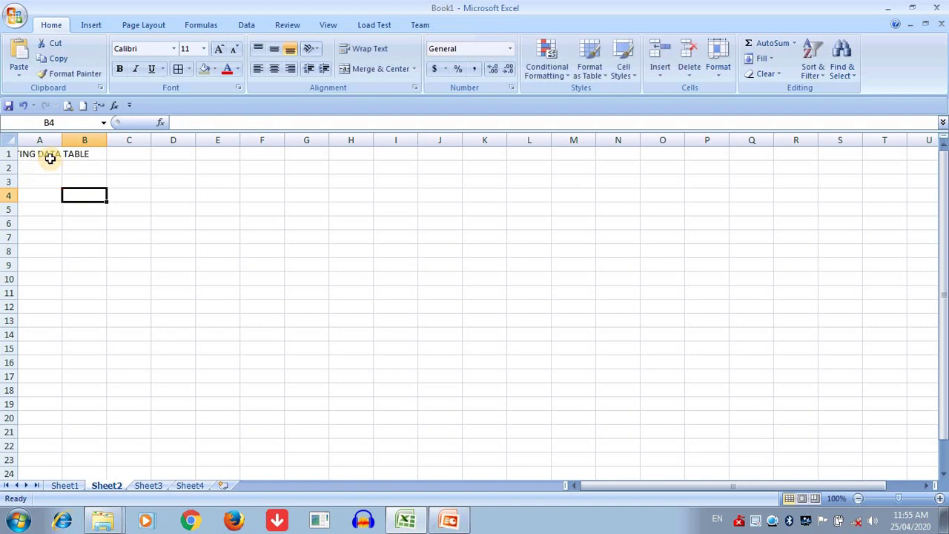
pyautogui.click(49, 163)
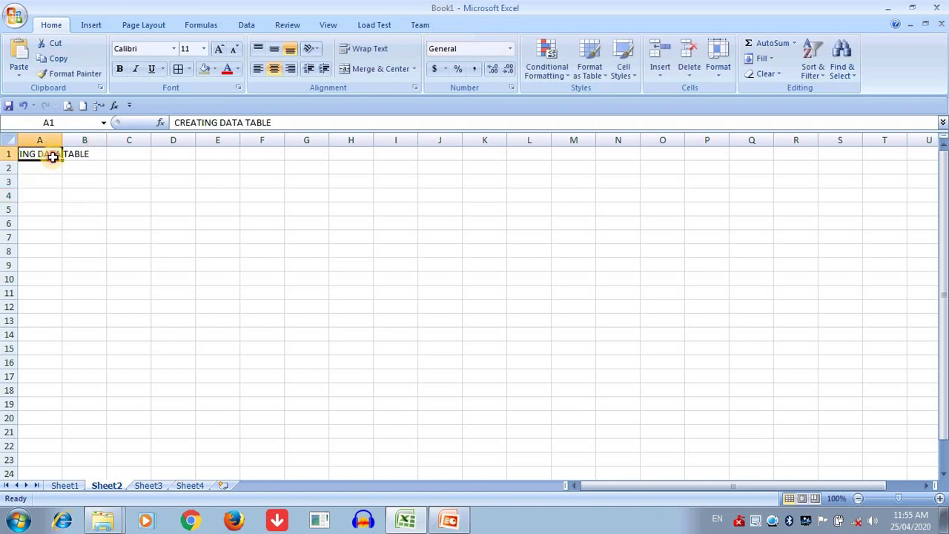
pyautogui.doubleClick(48, 154)
pyautogui.click(168, 183)
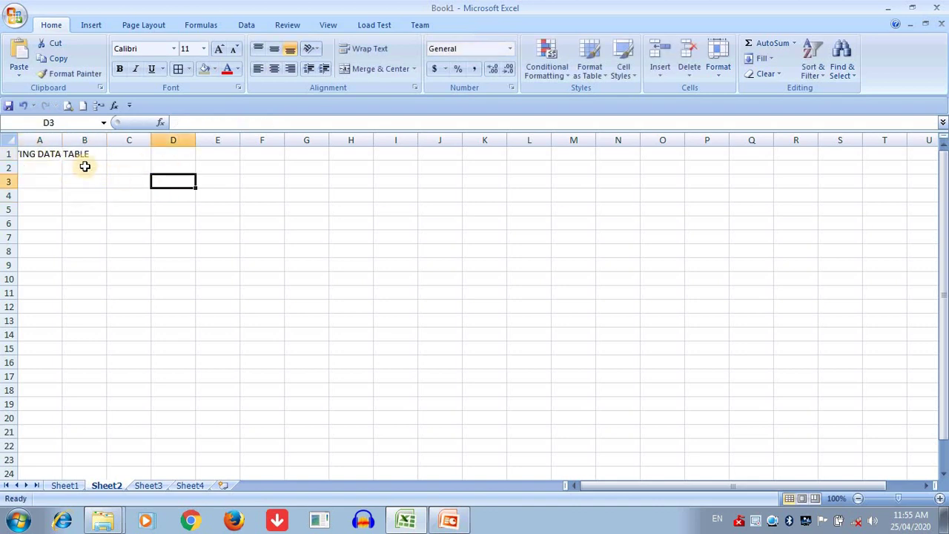
# Step: Undo the centering and the text entry in A1 of Sheet2
pyautogui.click(46, 153)
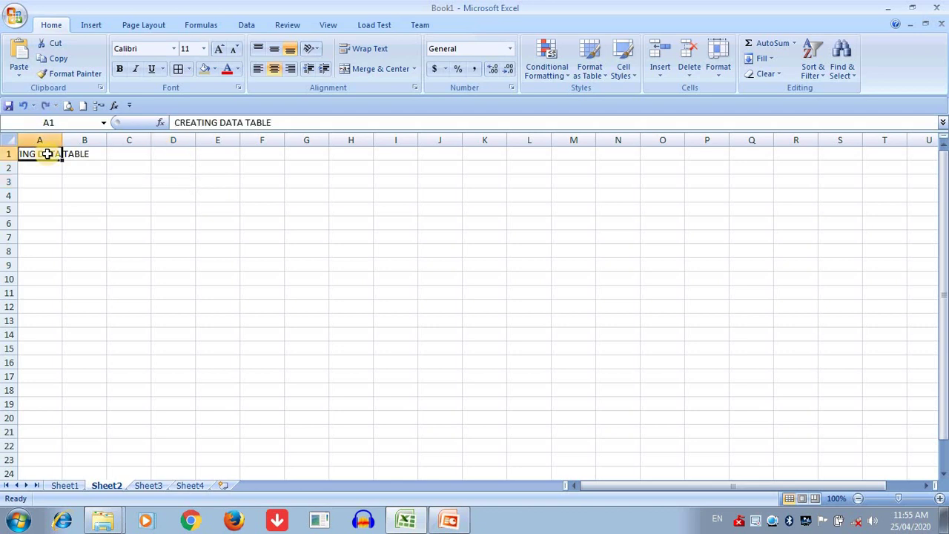
pyautogui.hotkey('ctrl', 'pagedown')
pyautogui.hotkey('ctrl', 'pagedown')
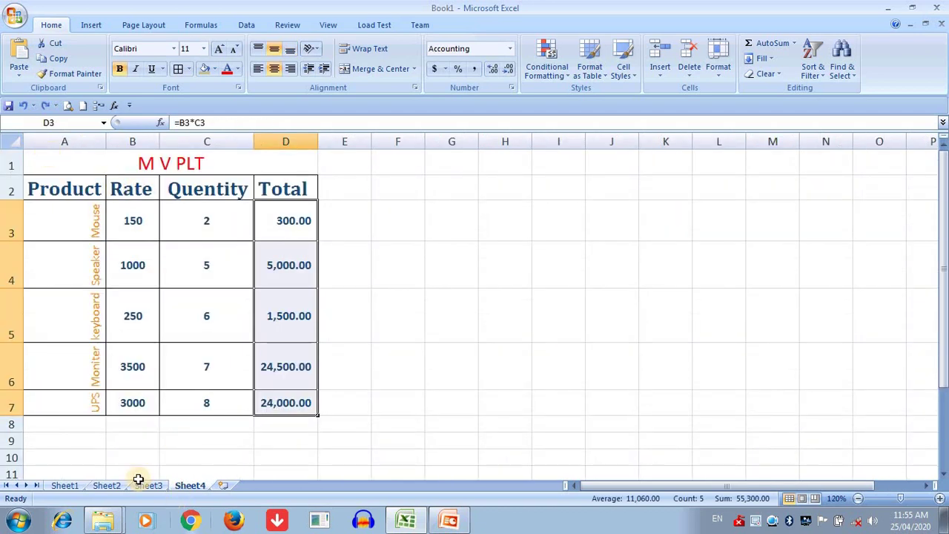
# Step: Enter the text CREATING DATA SHEET in the empty cell A1 of Sheet2
pyautogui.click(106, 485)
pyautogui.write('c8E')
pyautogui.press('BackSpace')
pyautogui.press('BackSpace')
pyautogui.press('BackSpace')
pyautogui.write('CREATING')
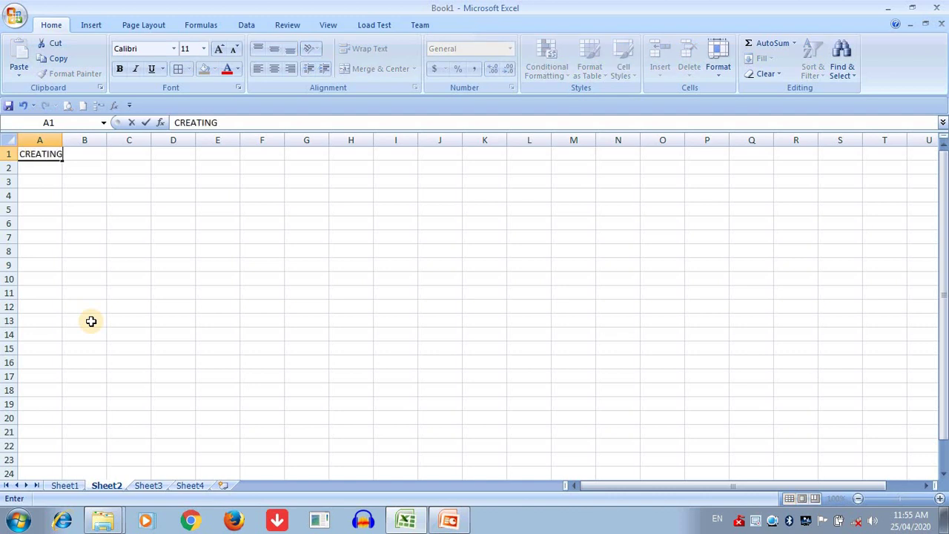
pyautogui.write(' DATA SHEET')
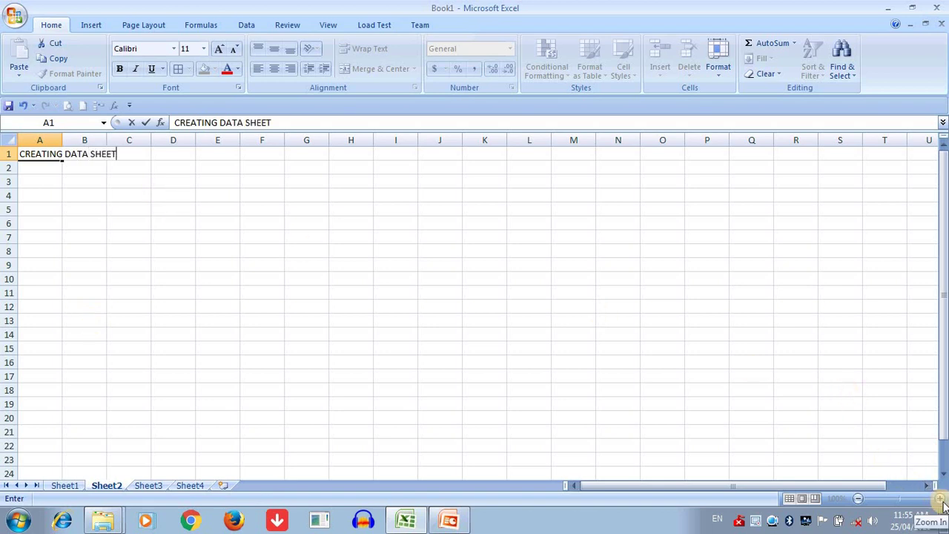
pyautogui.click(351, 293)
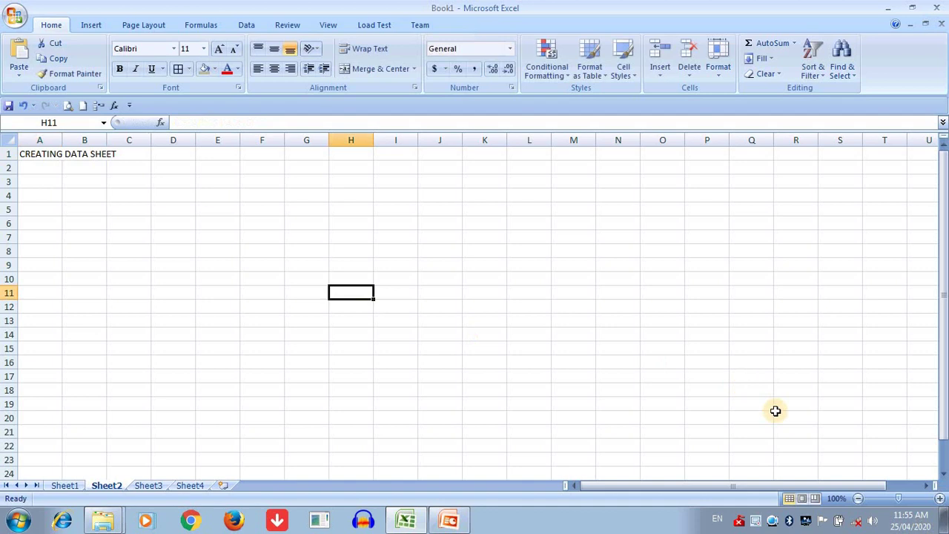
# Step: Apply Wrap Text to the overflowing heading in cell A1
pyautogui.click(939, 498)
pyautogui.click(939, 498)
pyautogui.click(939, 498)
pyautogui.click(939, 498)
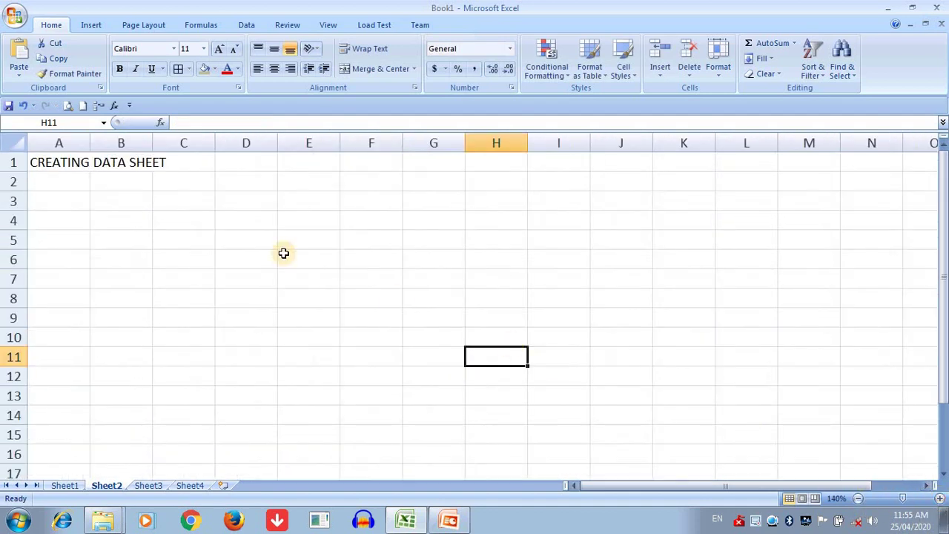
pyautogui.click(111, 166)
pyautogui.click(67, 163)
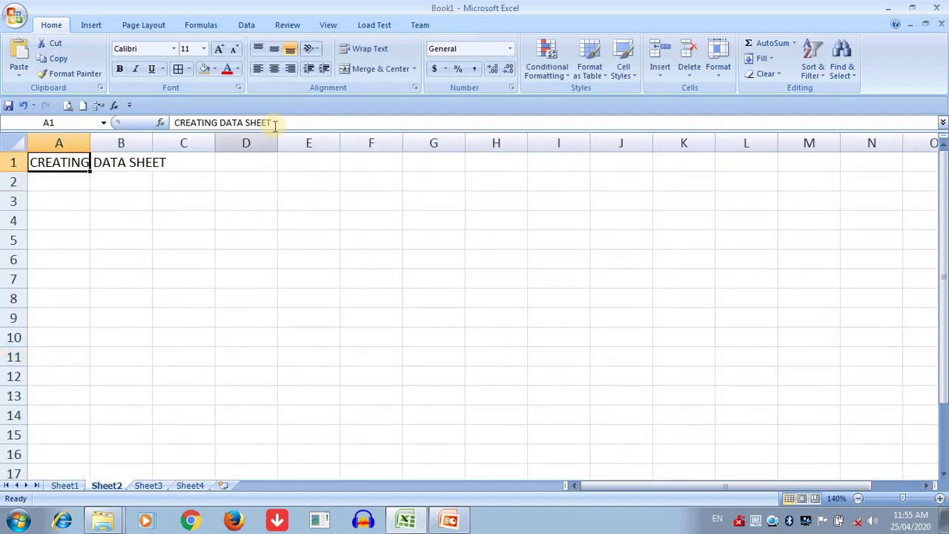
pyautogui.click(371, 56)
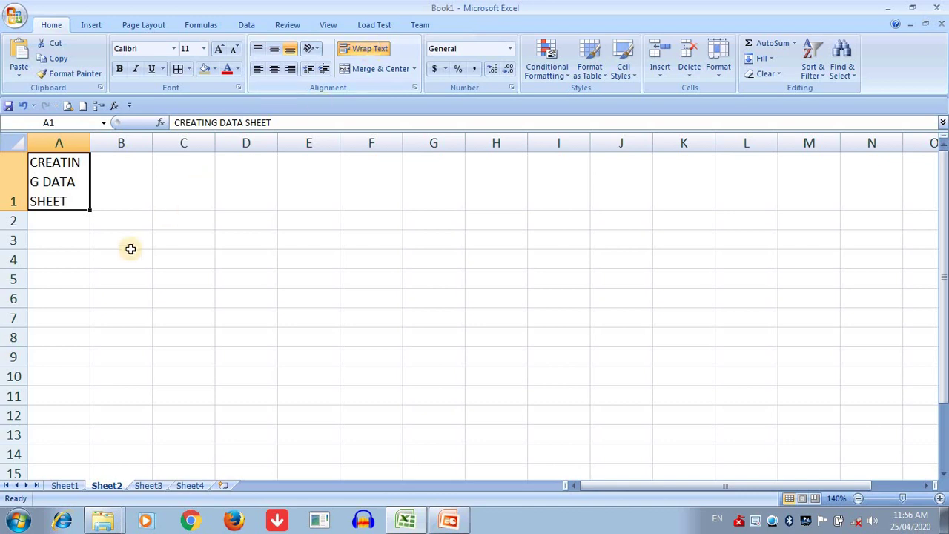
# Step: Undo the text wrapping and the text entry in cell A1 of Sheet2
pyautogui.hotkey('ctrl', 'z')
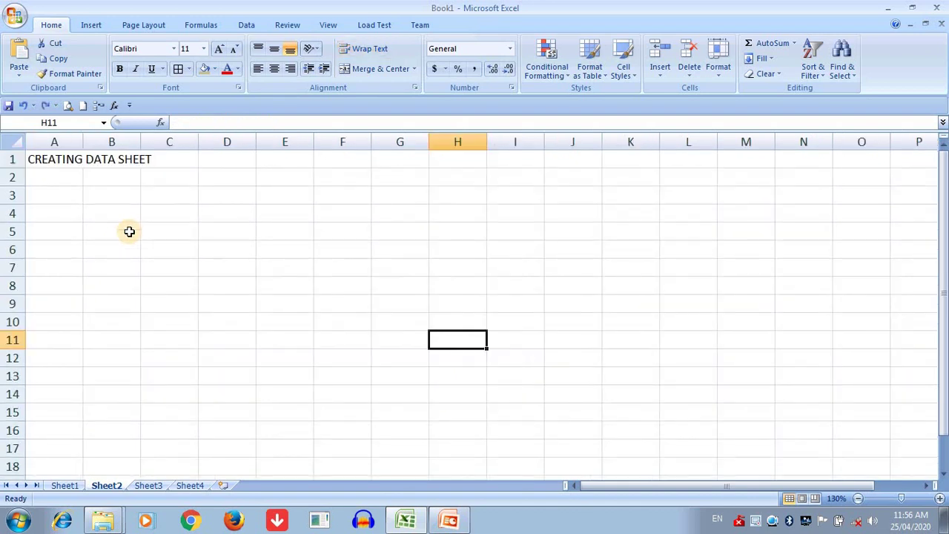
pyautogui.scroll(-2, 77, 185)
pyautogui.hotkey('ctrl', 'z')
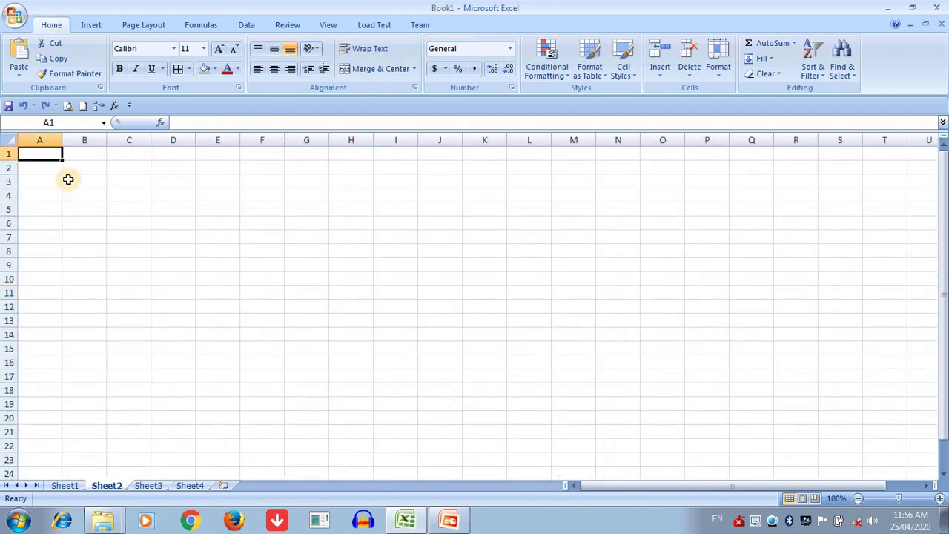
# Step: Enter CREATING, DATA and TABLE in cell A1, each word on its own line using manual line breaks
pyautogui.click(939, 499)
pyautogui.click(939, 498)
pyautogui.click(939, 498)
pyautogui.click(939, 498)
pyautogui.click(939, 499)
pyautogui.click(939, 498)
pyautogui.click(939, 499)
pyautogui.click(939, 498)
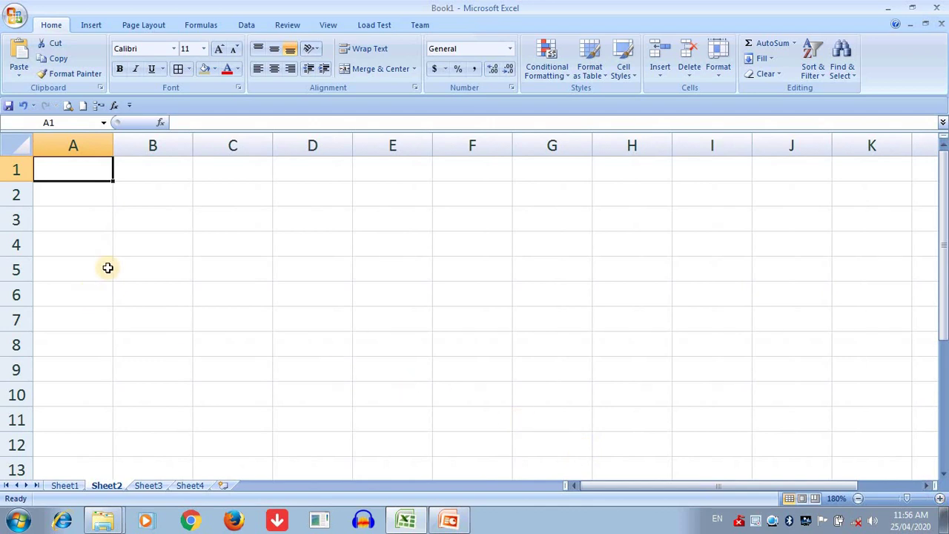
pyautogui.doubleClick(98, 163)
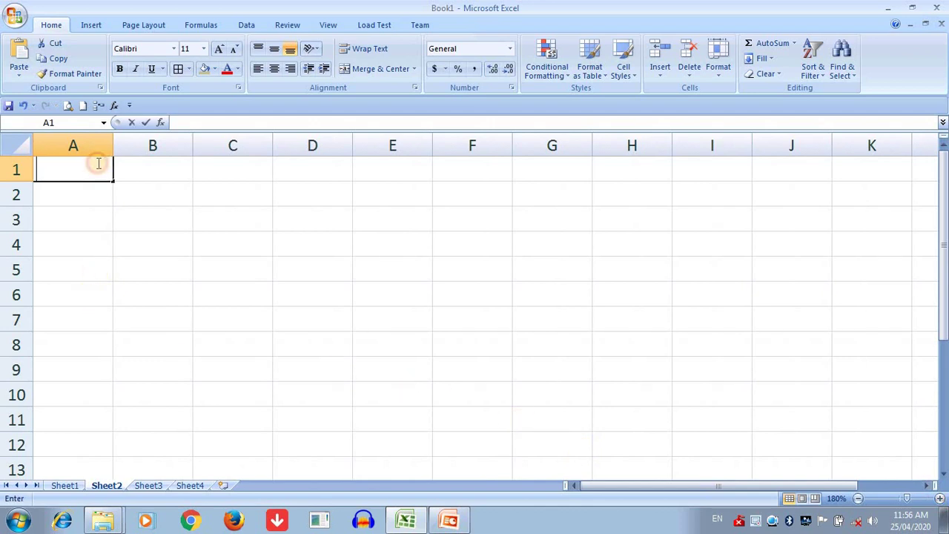
pyautogui.write('CRE')
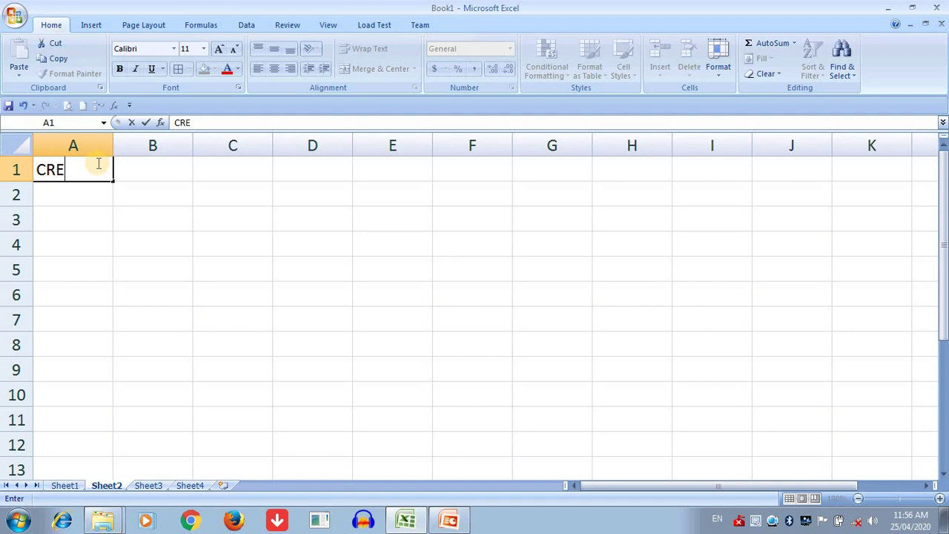
pyautogui.write('ATING')
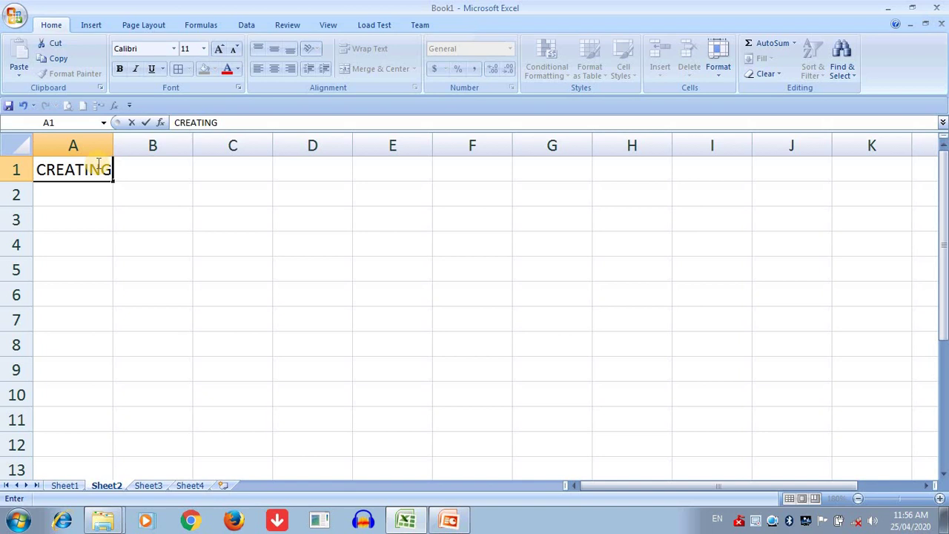
pyautogui.hotkey('alt', 'Return')
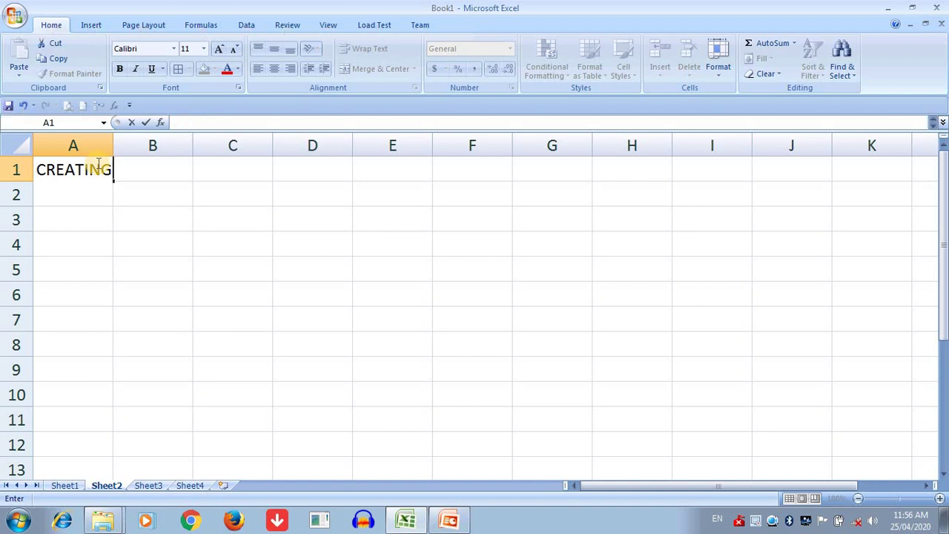
pyautogui.write('DATA')
pyautogui.hotkey('alt', 'Return')
pyautogui.write('TABLE')
pyautogui.moveTo(222, 269); pyautogui.dragTo(223, 245)
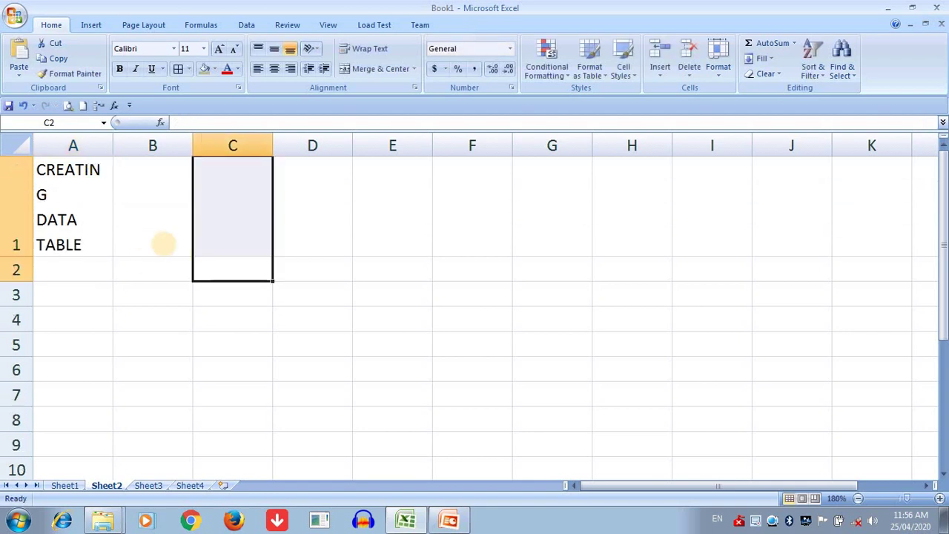
# Step: Autofit column A, and turn text wrapping in A1 off and back on
pyautogui.doubleClick(111, 145)
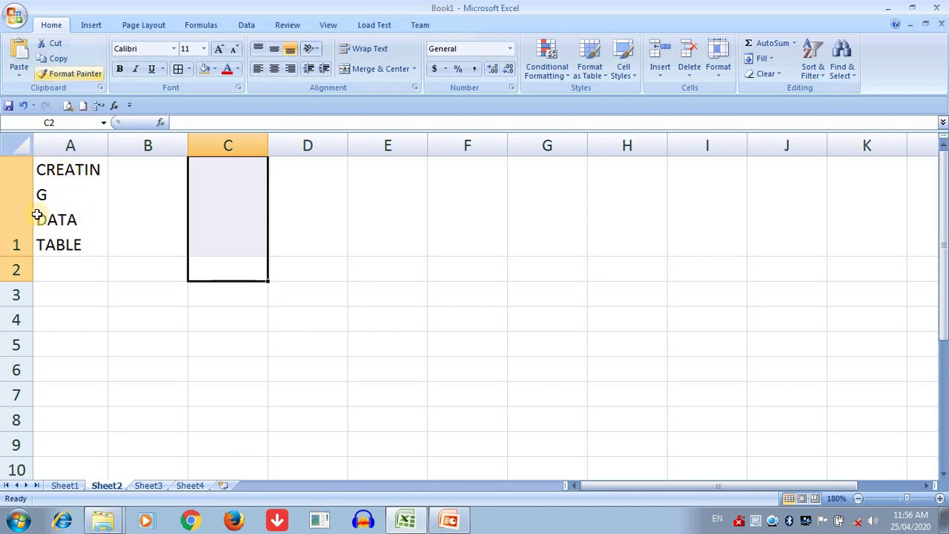
pyautogui.click(47, 241)
pyautogui.click(368, 49)
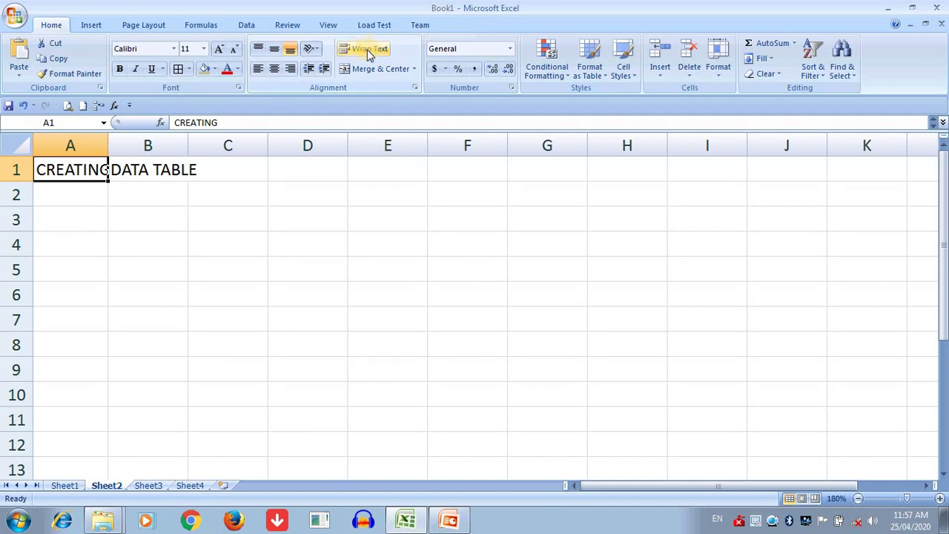
pyautogui.click(365, 50)
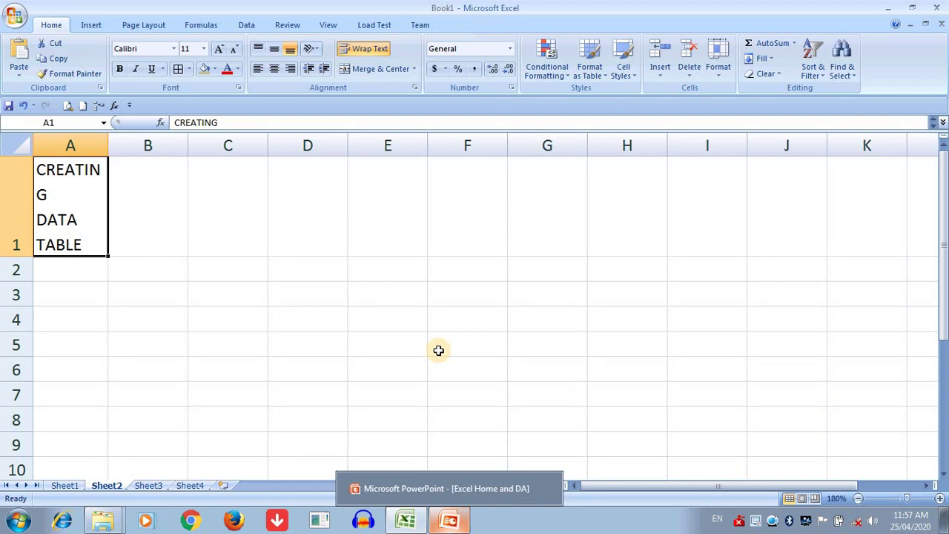
# Step: On Sheet4, try centre, left and right horizontal alignment on the product table range A2:D7
pyautogui.click(142, 485)
pyautogui.click(189, 485)
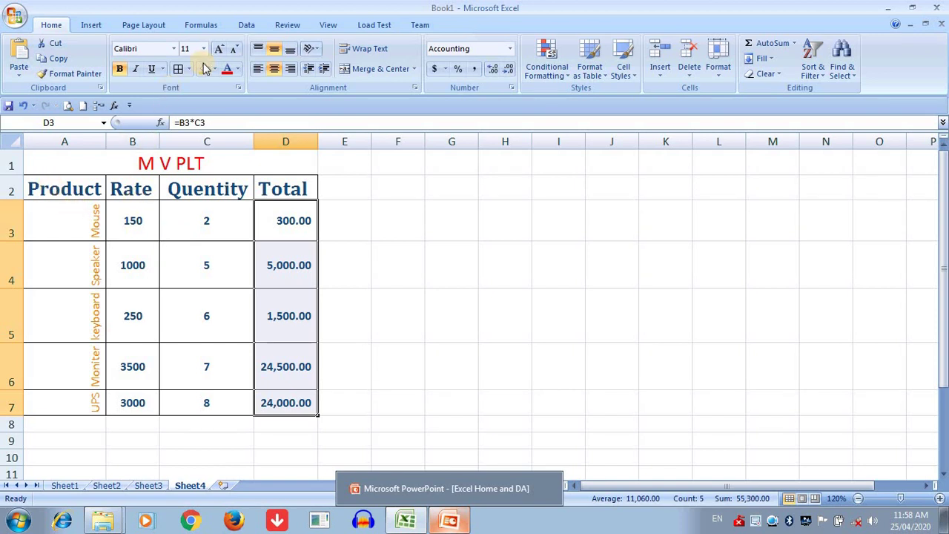
pyautogui.moveTo(61, 184); pyautogui.dragTo(283, 398)
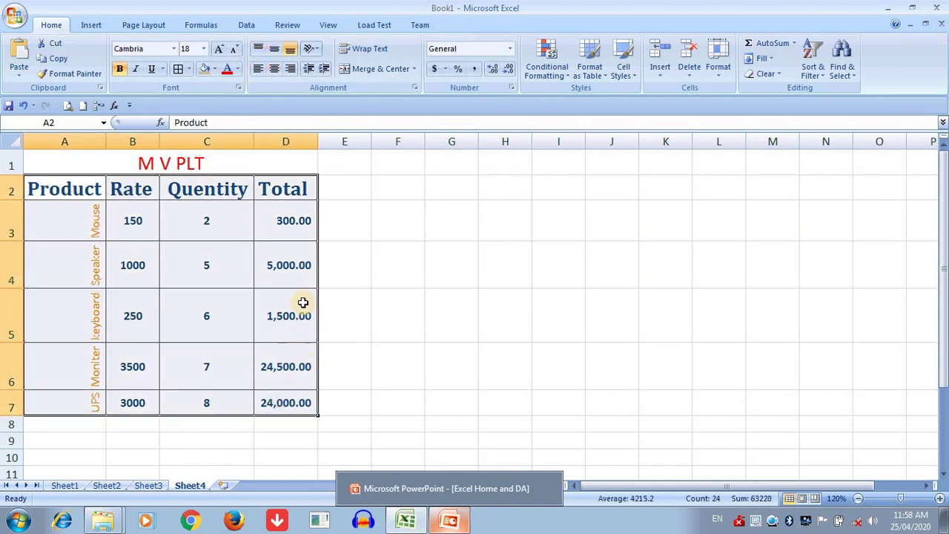
pyautogui.click(273, 69)
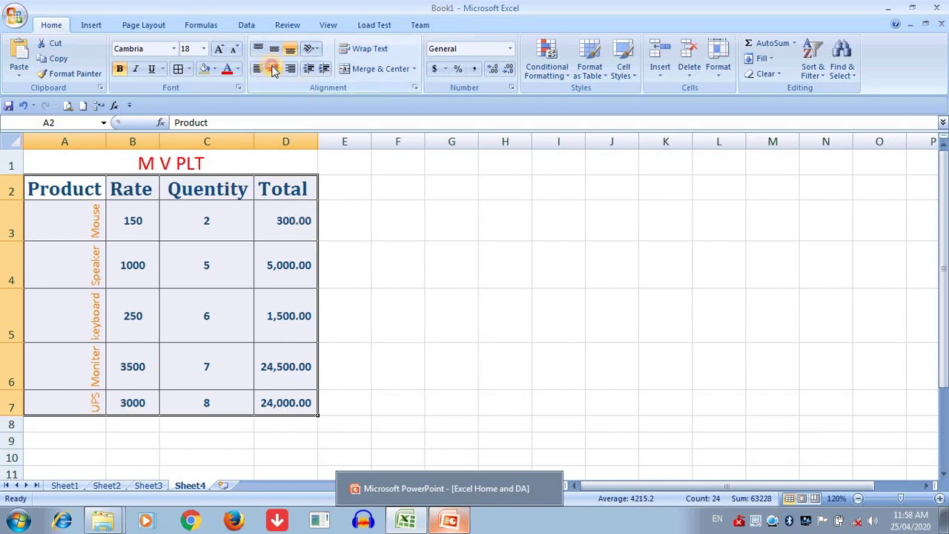
pyautogui.click(259, 69)
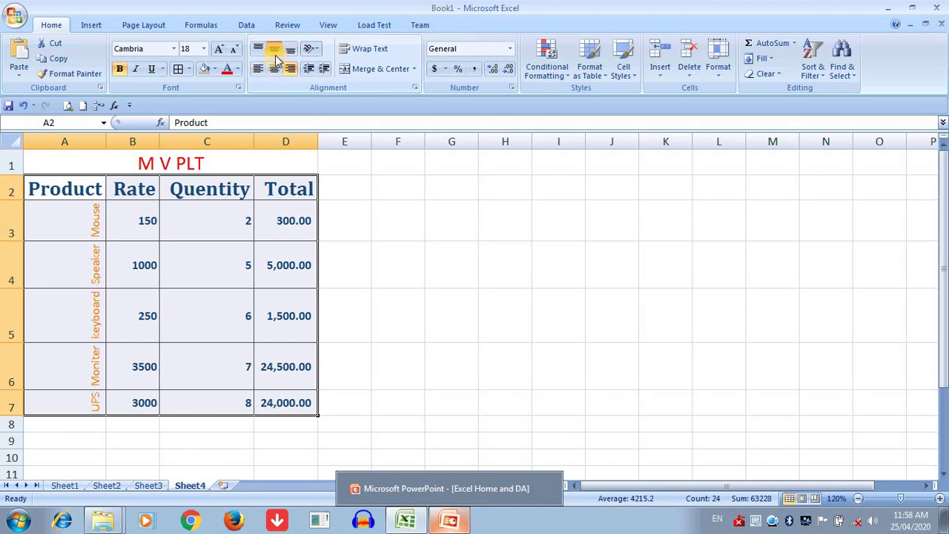
# Step: Compare top, middle and bottom alignment on A2:D7, finishing with the cells centred horizontally and middle-aligned vertically
pyautogui.click(259, 49)
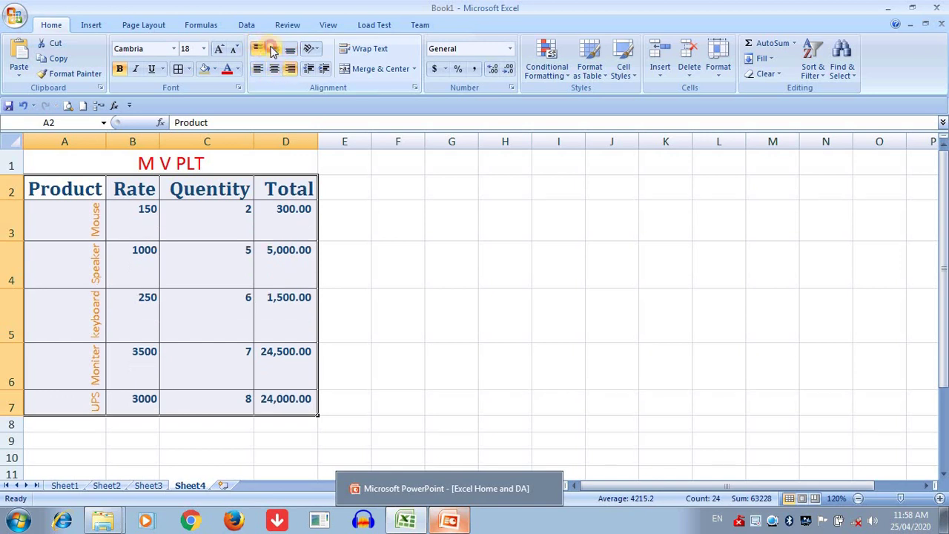
pyautogui.click(273, 49)
pyautogui.click(289, 50)
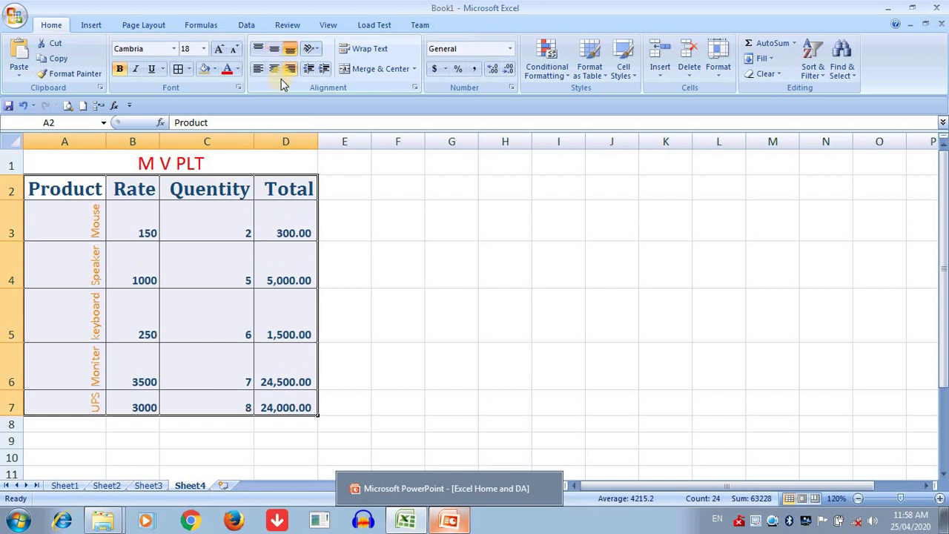
pyautogui.click(274, 69)
pyautogui.click(273, 49)
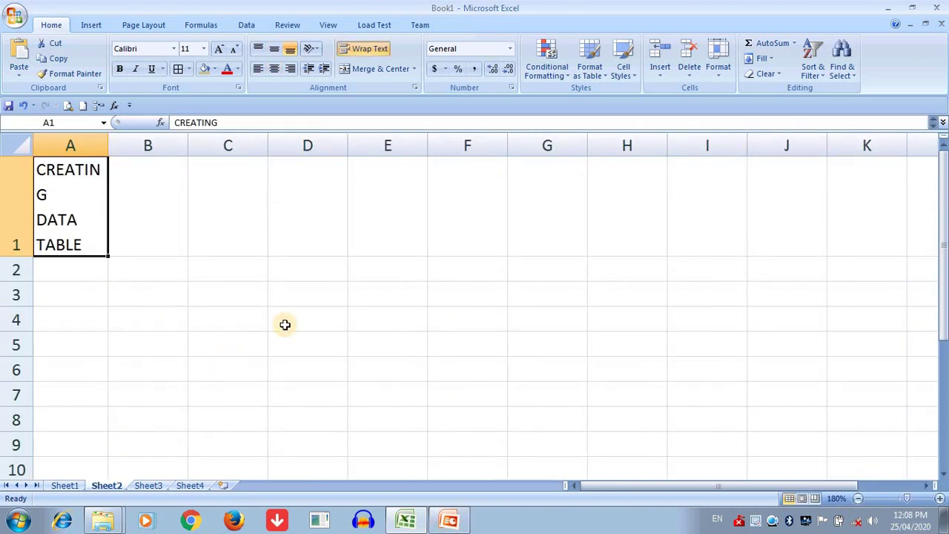
# Step: Switch to Sheet1 and view January 2020 in the system calendar
pyautogui.click(65, 486)
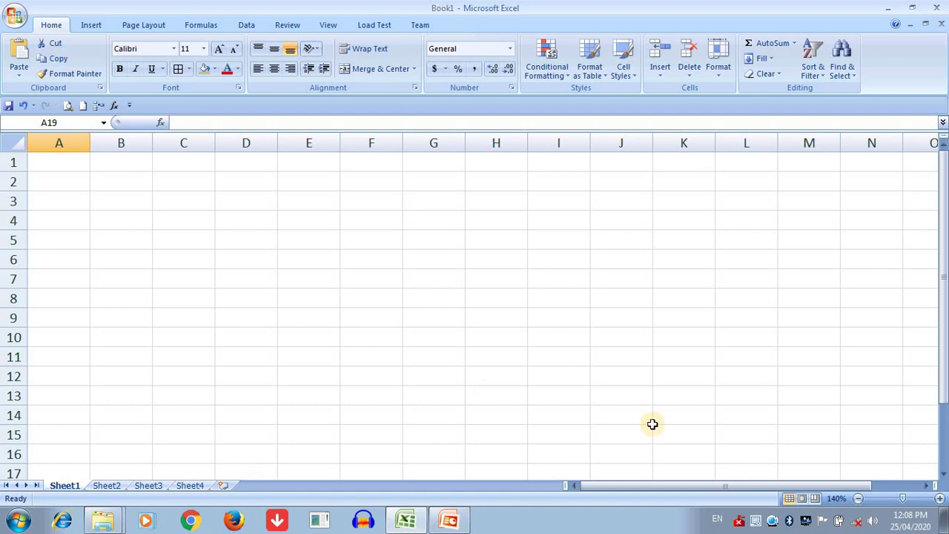
pyautogui.click(909, 521)
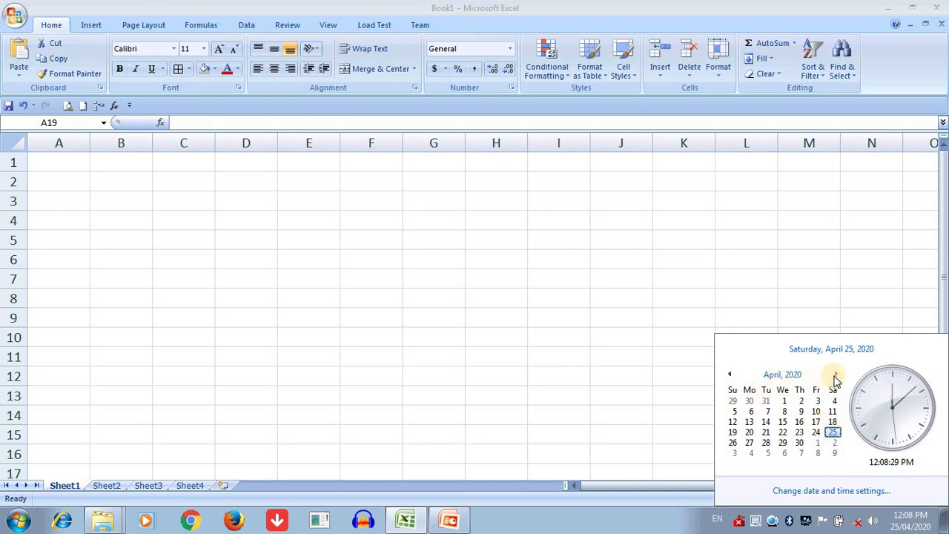
pyautogui.click(730, 375)
pyautogui.click(729, 375)
pyautogui.click(730, 375)
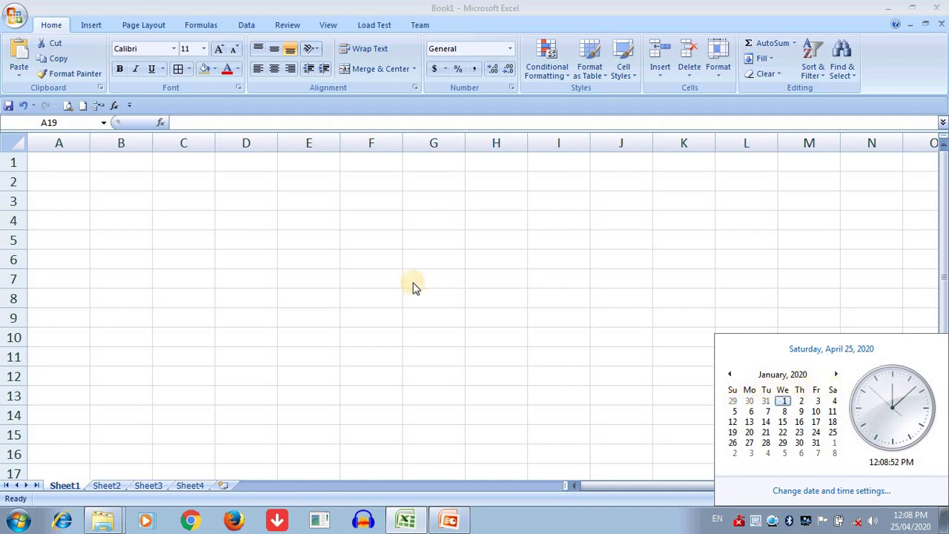
# Step: Enter the weekday headings Su, Mo and Tu in cells A4 to C4 of Sheet1
pyautogui.click(71, 164)
pyautogui.write('s')
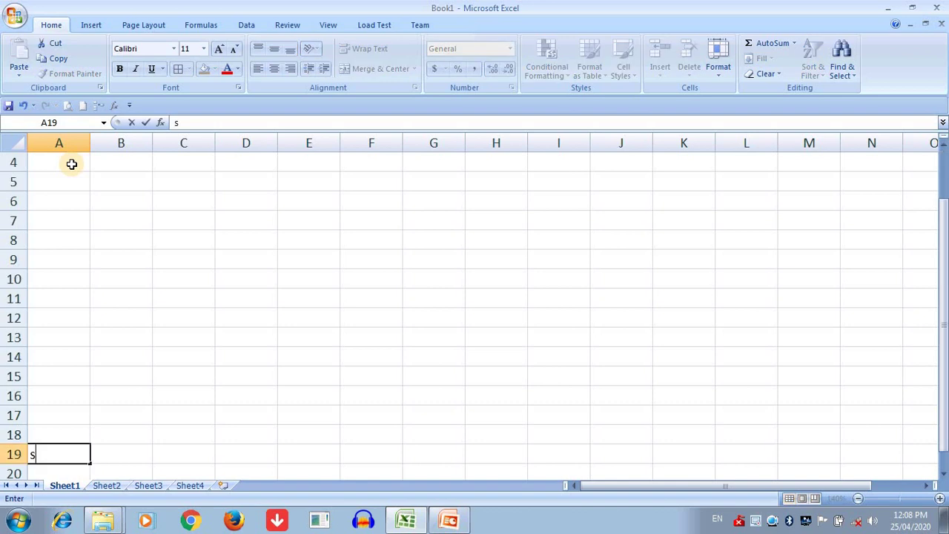
pyautogui.click(72, 164)
pyautogui.write('s')
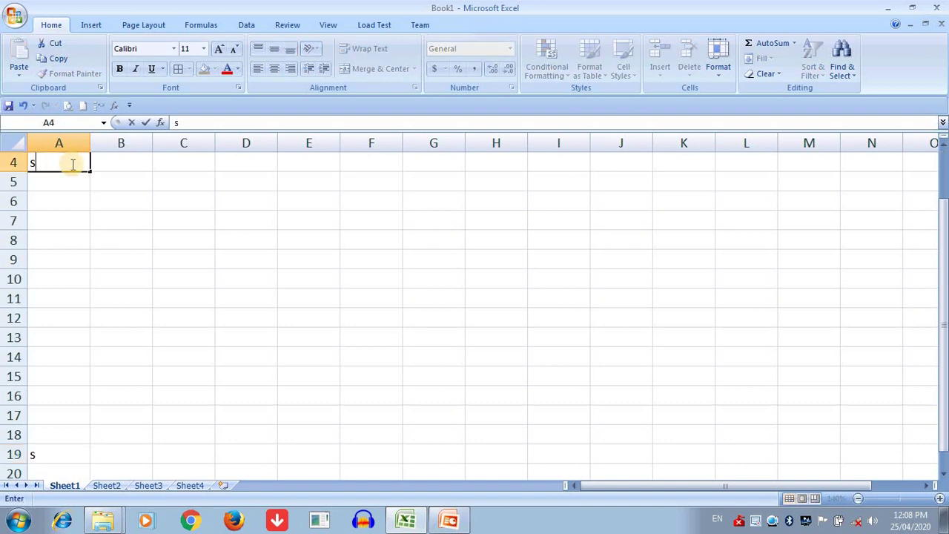
pyautogui.write('U')
pyautogui.press('Tab')
pyautogui.write('Mo')
pyautogui.press('Tab')
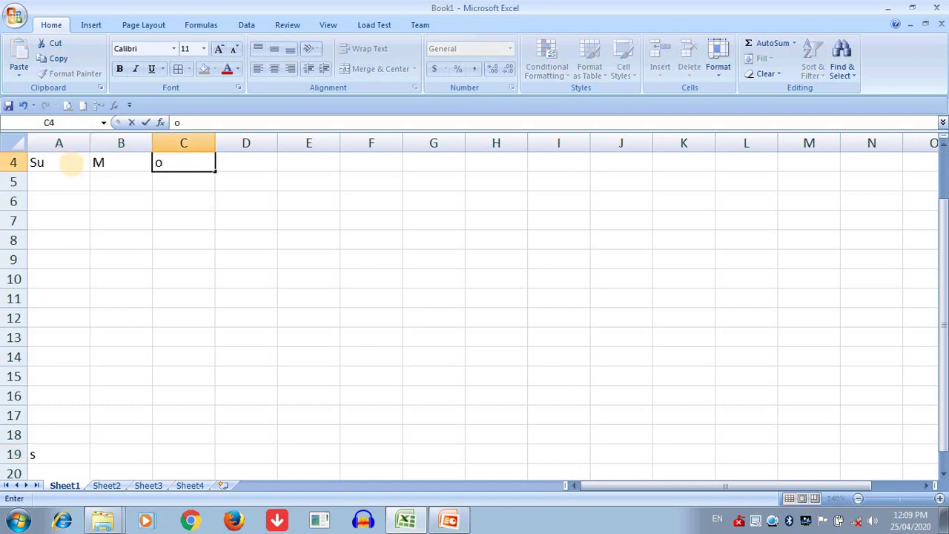
pyautogui.write('Tu')
pyautogui.press('Tab')
# Step: Complete the weekday headings with We, Th, Fr and Sa in cells D4 to G4
pyautogui.write('W')
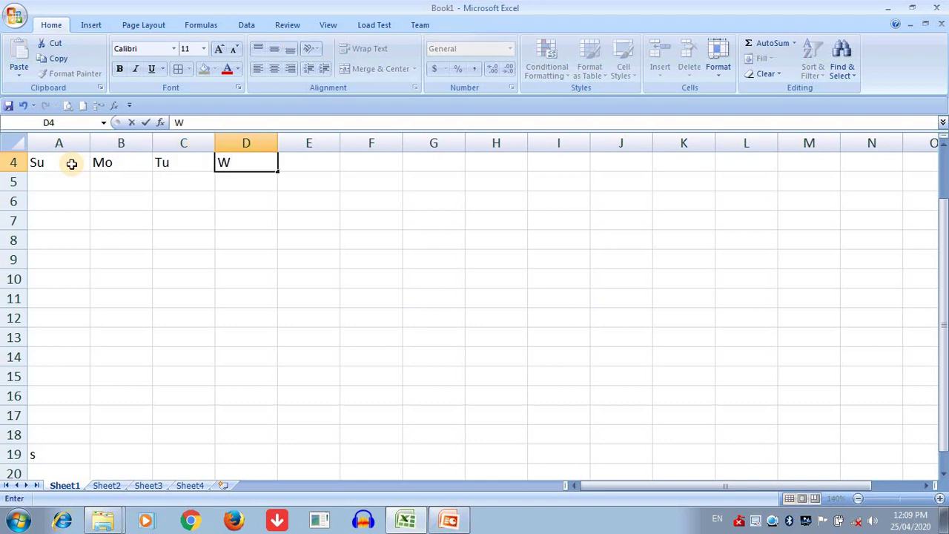
pyautogui.write('e')
pyautogui.press('Tab')
pyautogui.write('Th')
pyautogui.press('Tab')
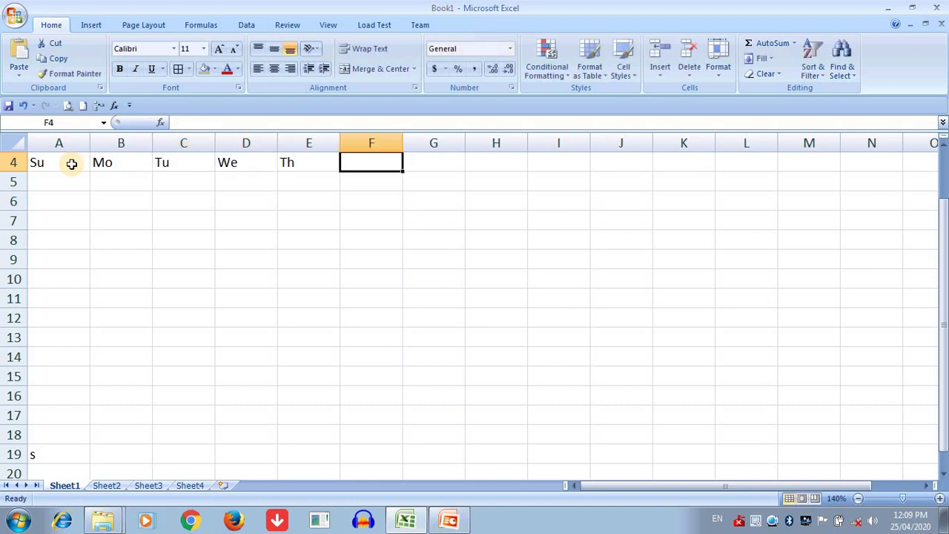
pyautogui.write('Fr')
pyautogui.press('Tab')
pyautogui.write('Sa')
pyautogui.press('Return')
pyautogui.press('Return')
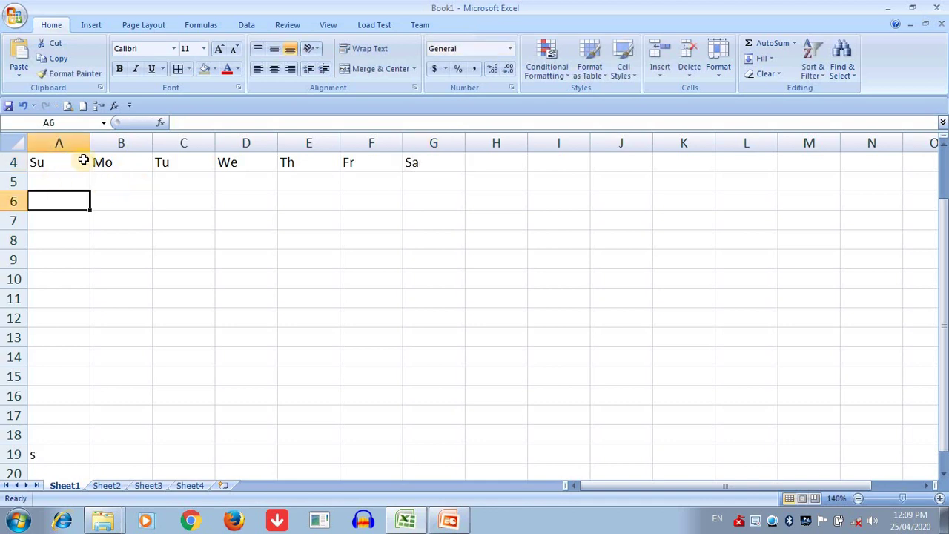
pyautogui.moveTo(34, 158); pyautogui.dragTo(420, 156)
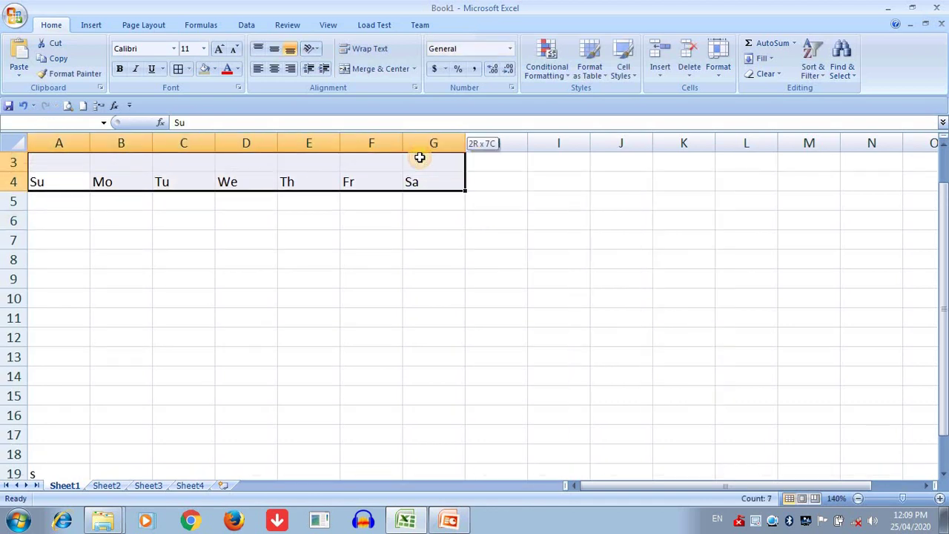
# Step: Consult the system calendar and enter the day numbers 1, 2, 3 and 4 under We to Sa in D5:G5
pyautogui.click(910, 520)
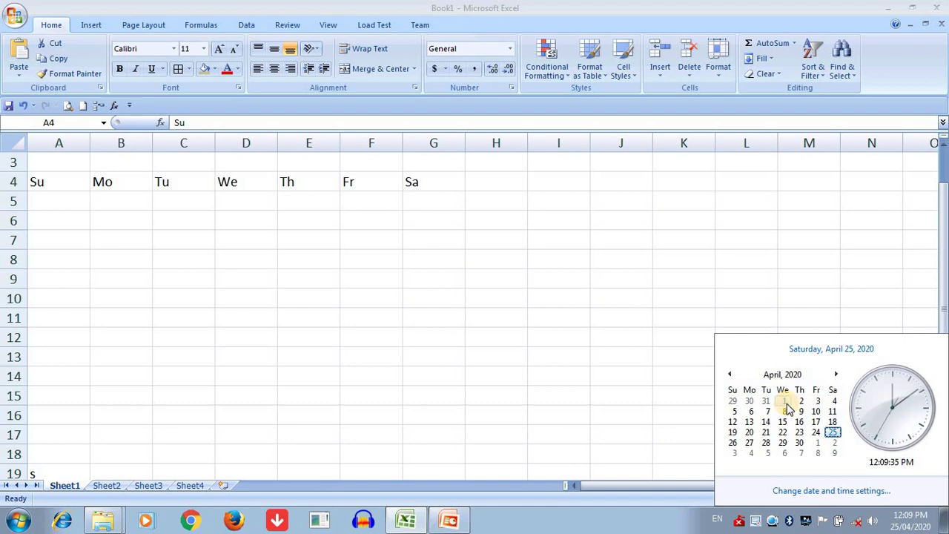
pyautogui.click(239, 210)
pyautogui.write('1')
pyautogui.click(294, 208)
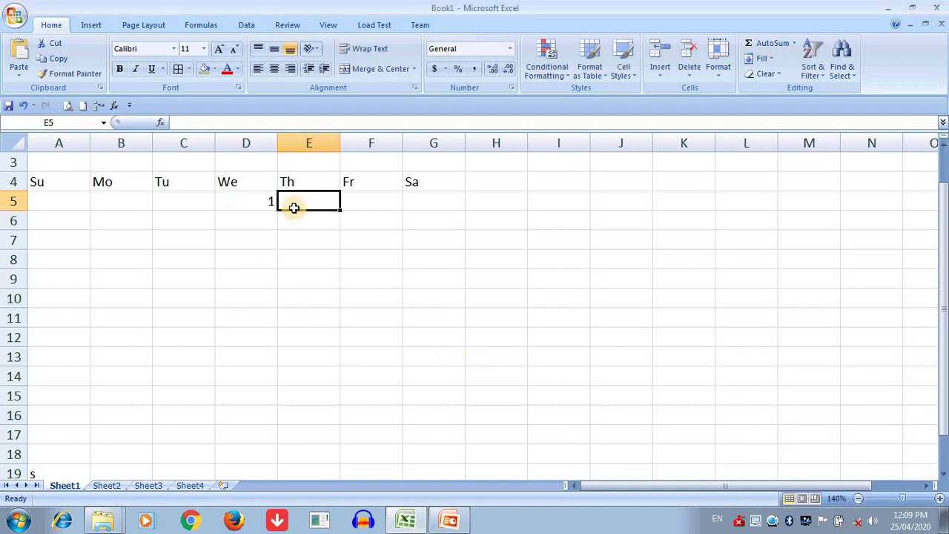
pyautogui.write('2')
pyautogui.click(356, 204)
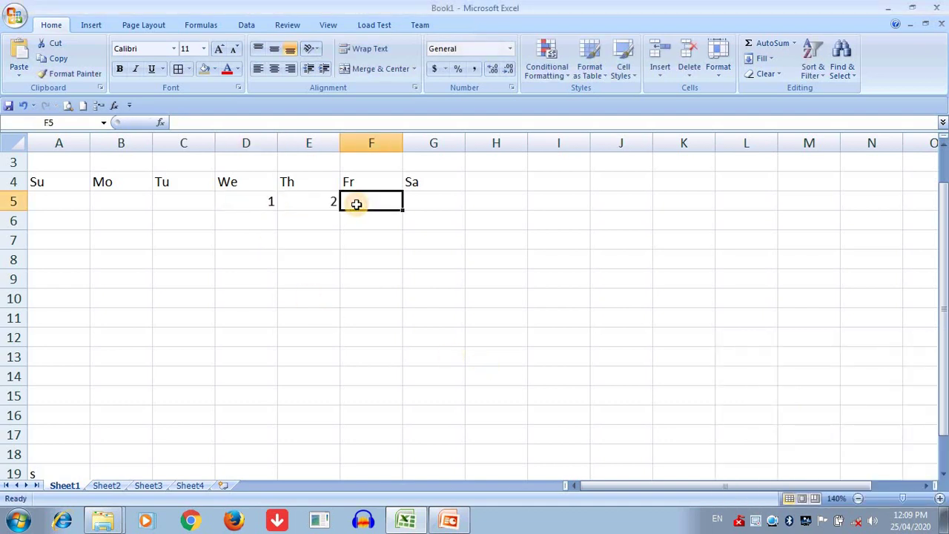
pyautogui.write('3')
pyautogui.click(415, 202)
pyautogui.write('4')
# Step: Count backwards from the 1 in row 5, entering 0 in C5, -1 in B5 and -2 in A5
pyautogui.click(185, 198)
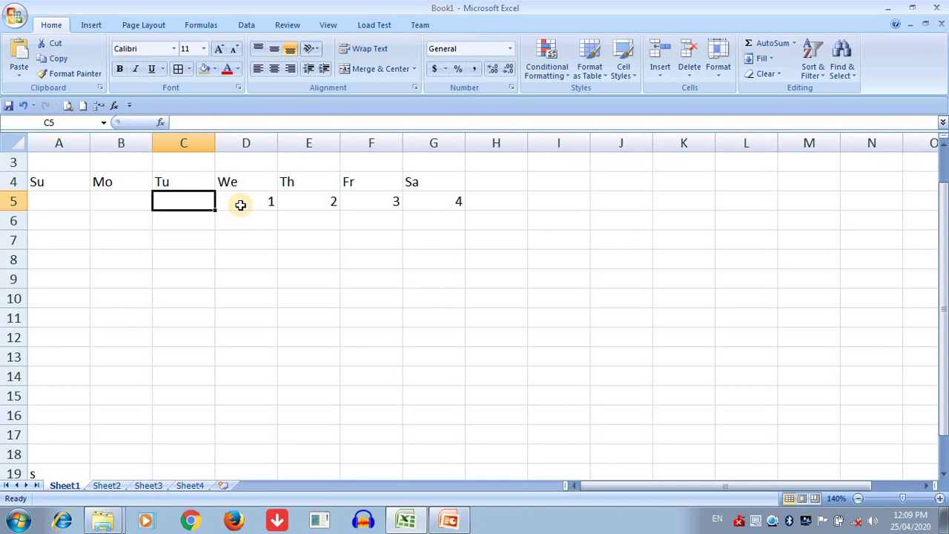
pyautogui.write('0')
pyautogui.press('Left')
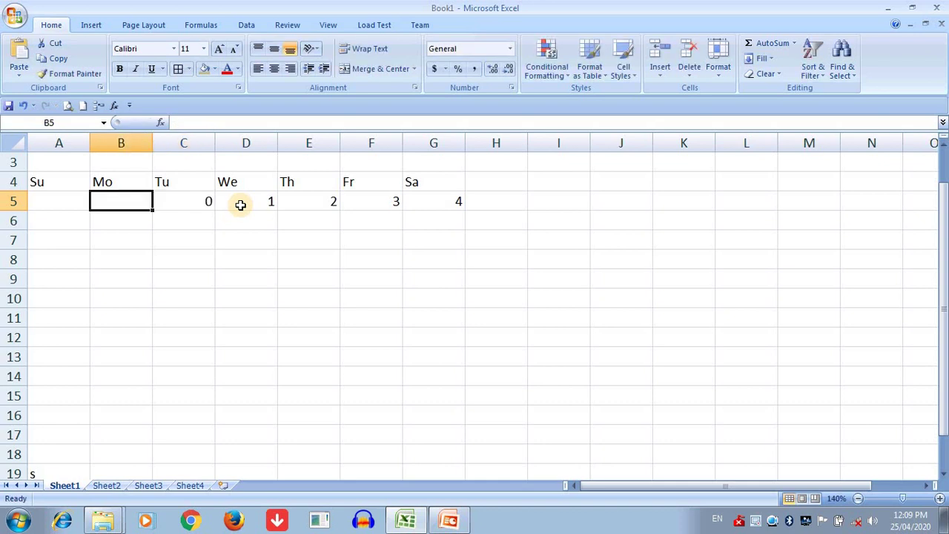
pyautogui.write('-1')
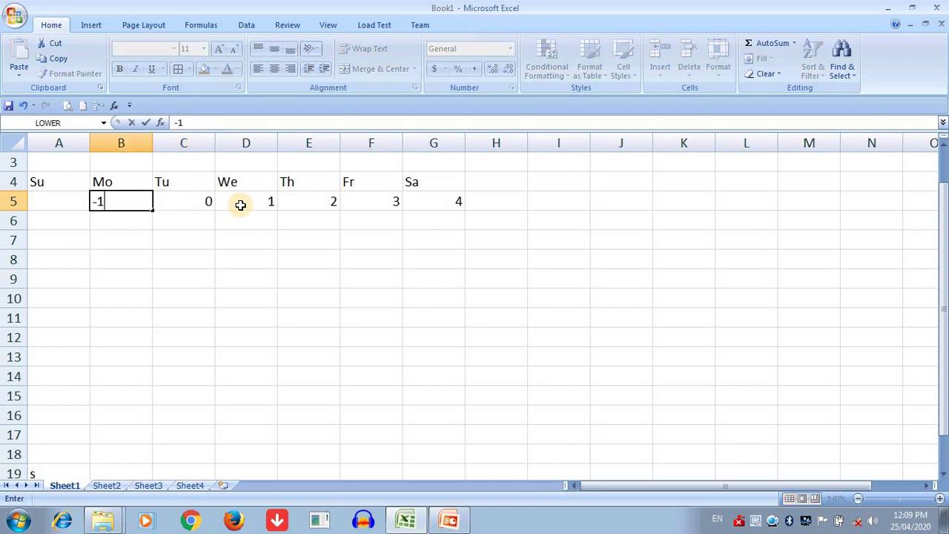
pyautogui.click(64, 205)
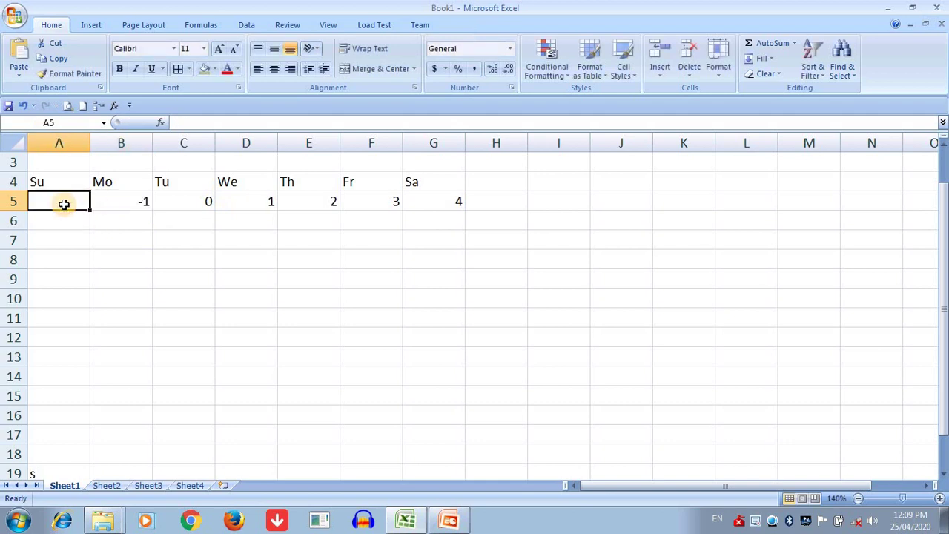
pyautogui.write('-2')
pyautogui.click(183, 278)
pyautogui.moveTo(55, 204); pyautogui.dragTo(417, 199)
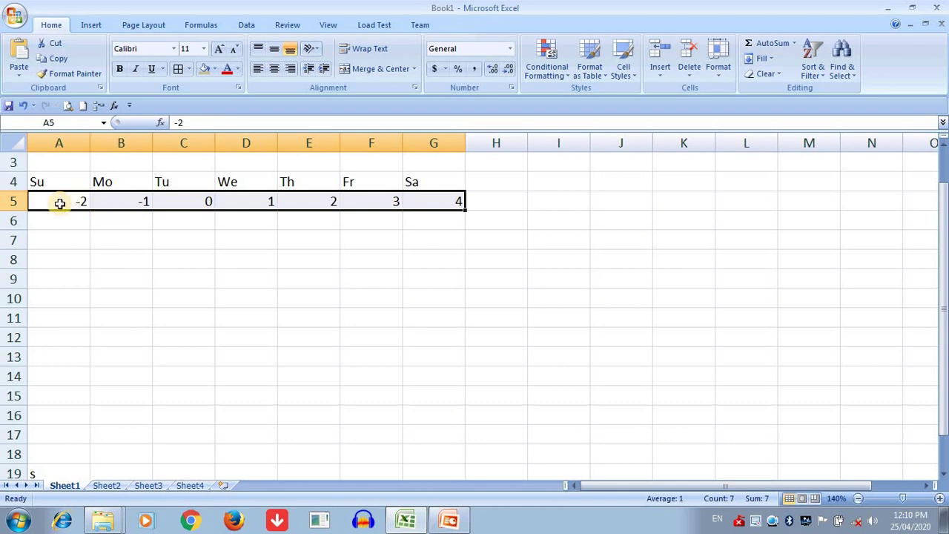
pyautogui.click(161, 225)
# Step: Set up a fill series for A5:G9 that runs in columns, with type Date and date unit Day
pyautogui.moveTo(60, 201); pyautogui.dragTo(429, 279)
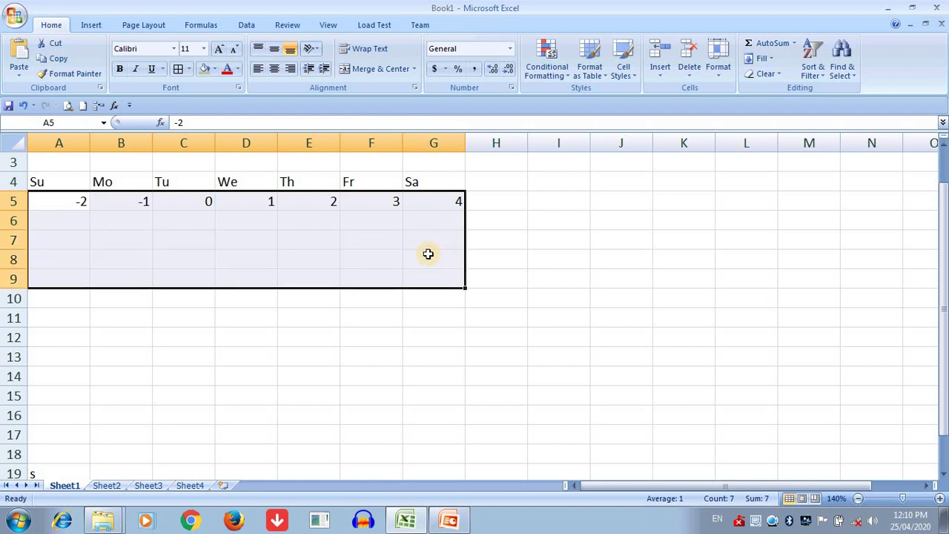
pyautogui.click(771, 65)
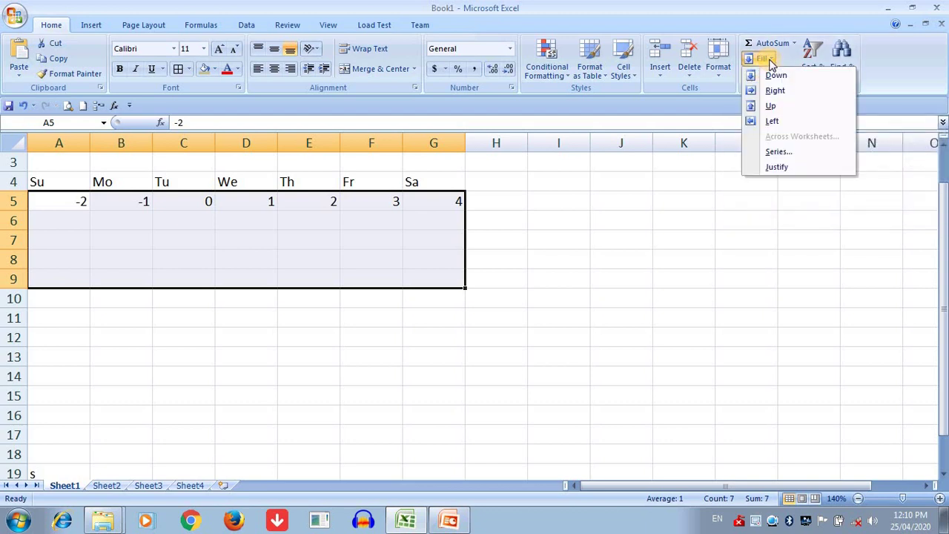
pyautogui.click(780, 154)
pyautogui.moveTo(627, 248); pyautogui.dragTo(587, 127)
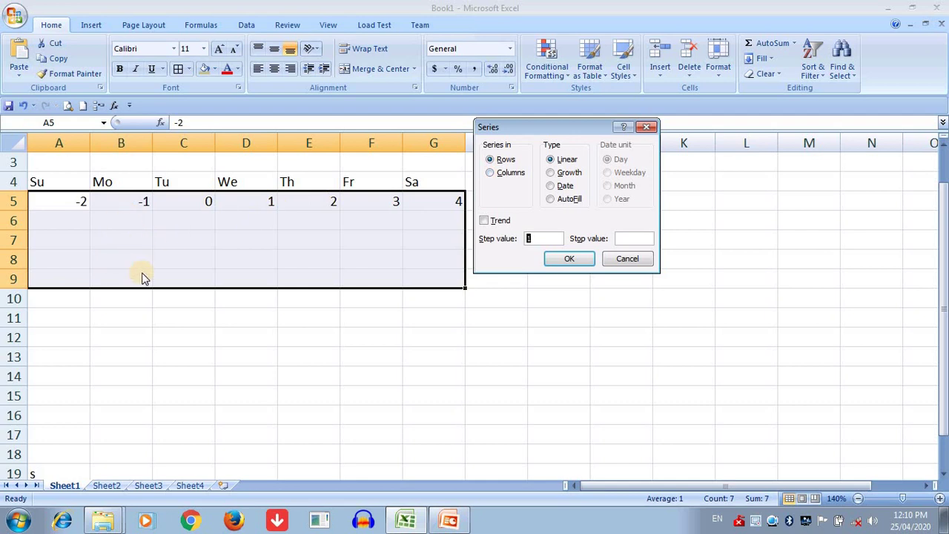
pyautogui.click(507, 180)
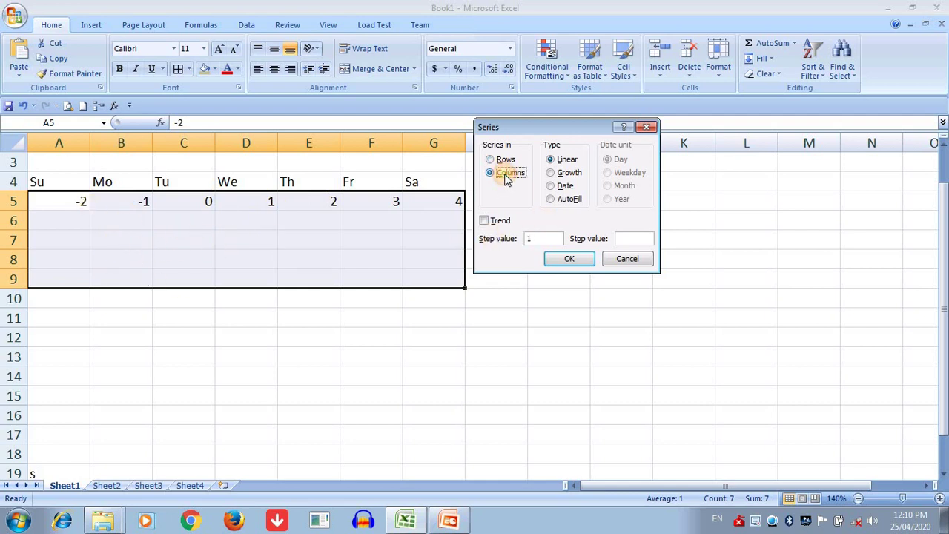
pyautogui.click(556, 188)
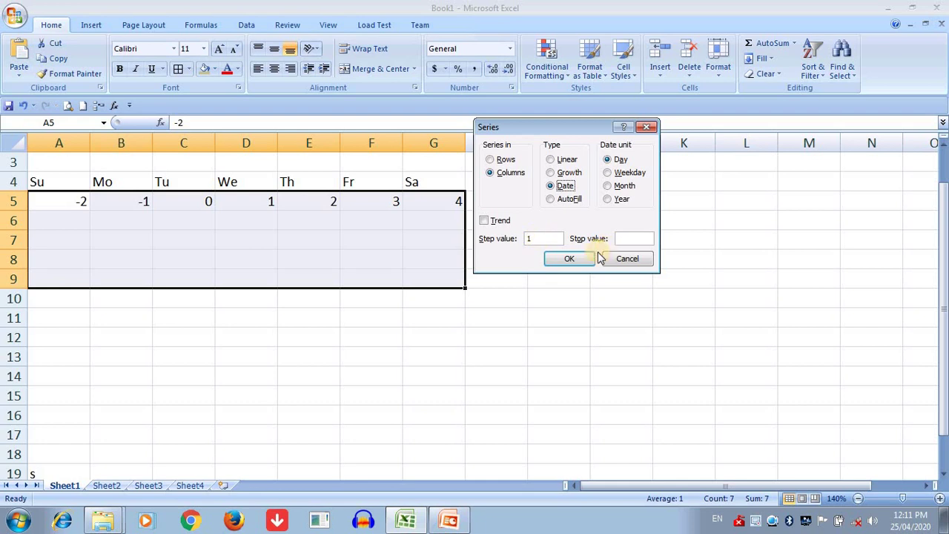
# Step: Set the series step value to 7 and stop value to 31, and fill the calendar grid
pyautogui.click(544, 237)
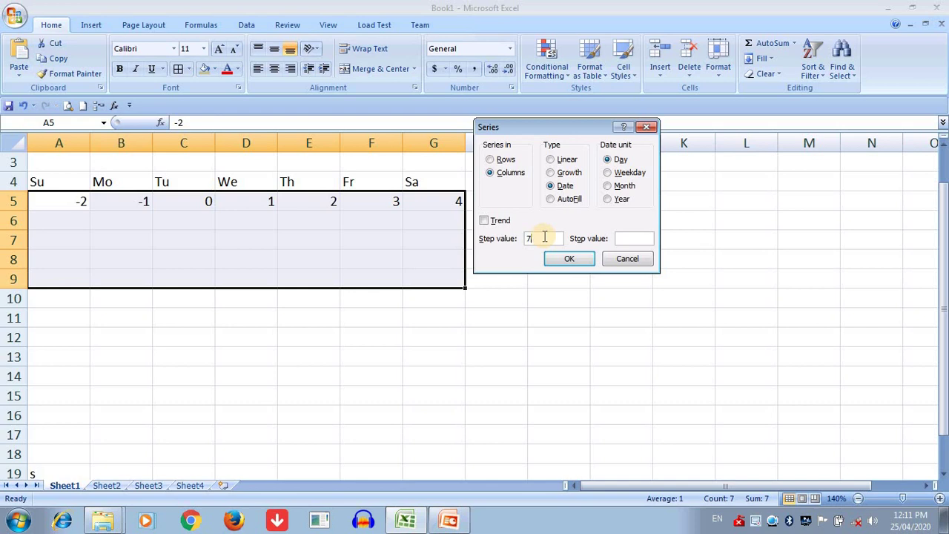
pyautogui.click(624, 238)
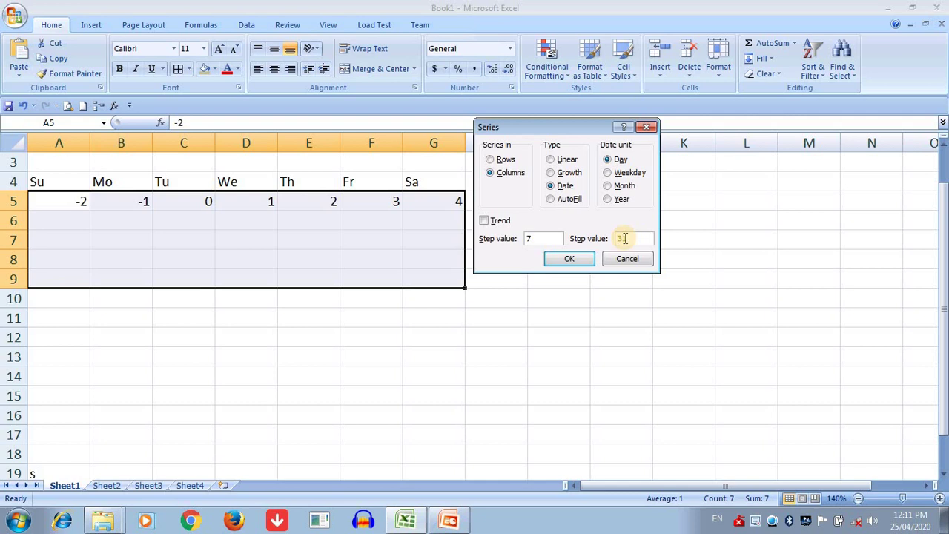
pyautogui.moveTo(645, 237); pyautogui.dragTo(611, 243)
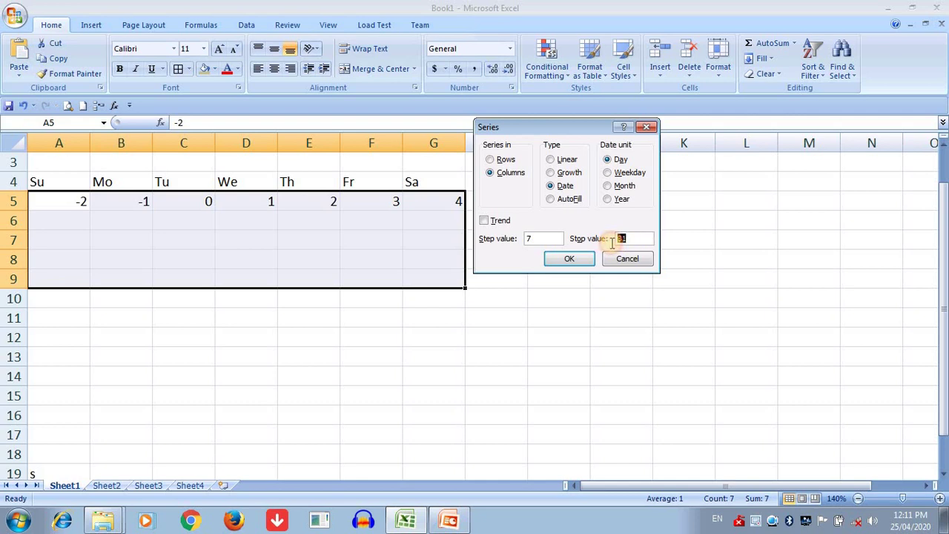
pyautogui.click(569, 260)
pyautogui.click(567, 261)
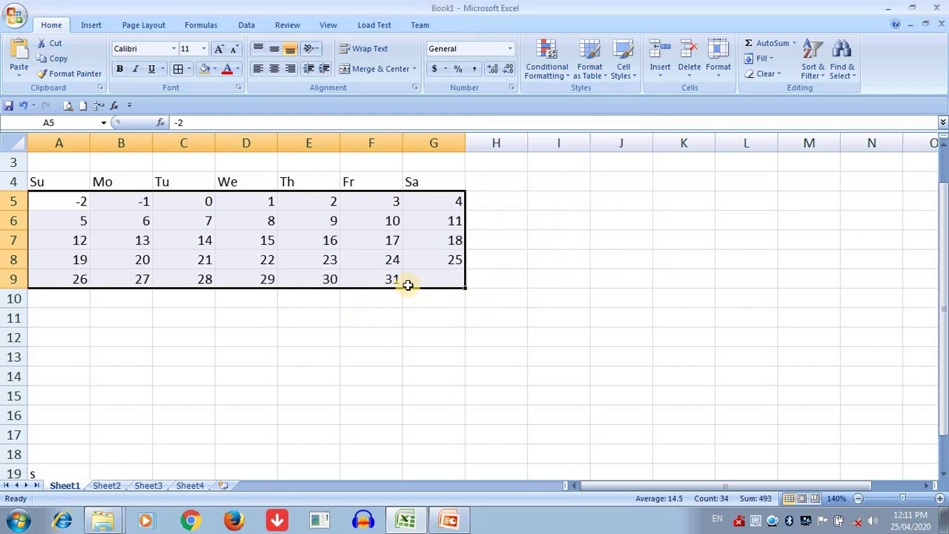
# Step: Check the January 2020 layout in the system calendar against the filled grid, picking the 31st
pyautogui.moveTo(898, 521)
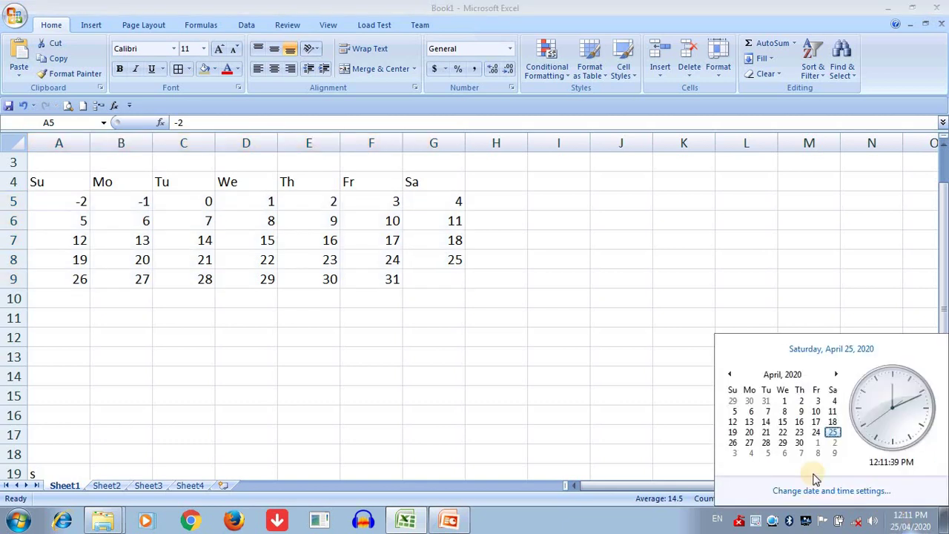
pyautogui.click(729, 374)
pyautogui.click(728, 373)
pyautogui.click(728, 374)
pyautogui.click(729, 374)
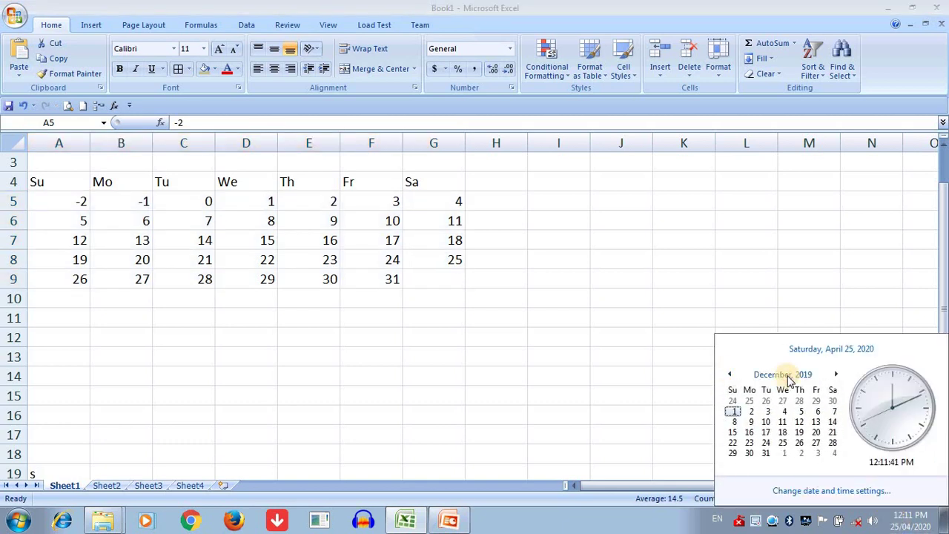
pyautogui.click(835, 374)
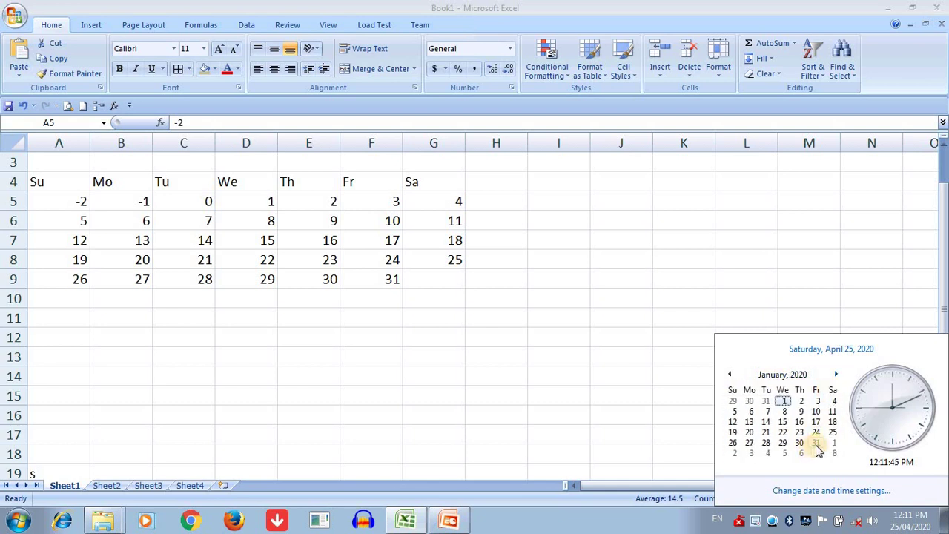
pyautogui.click(816, 444)
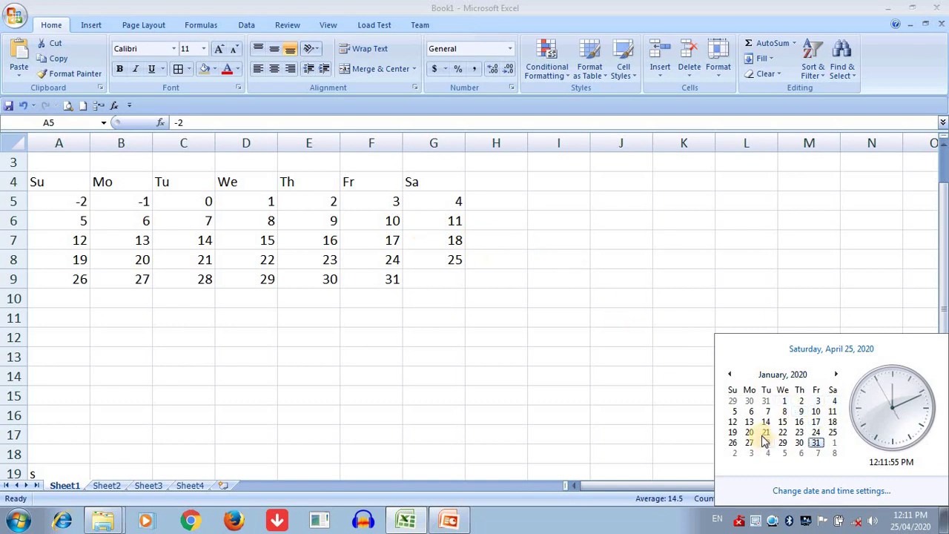
# Step: Clear the placeholder values 0, -1 and -2 from C5, B5 and A5
pyautogui.click(289, 216)
pyautogui.click(193, 202)
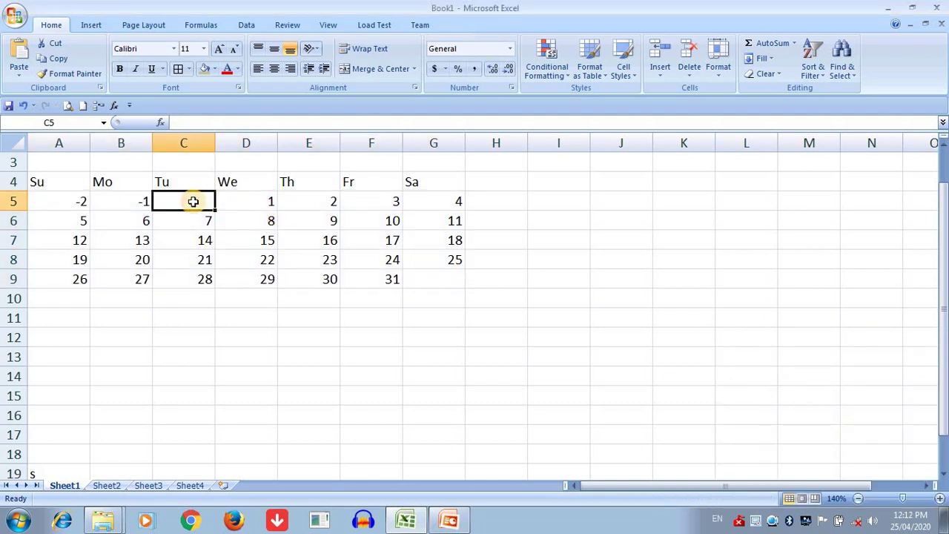
pyautogui.click(133, 203)
pyautogui.press('Delete')
pyautogui.click(83, 203)
pyautogui.press('Delete')
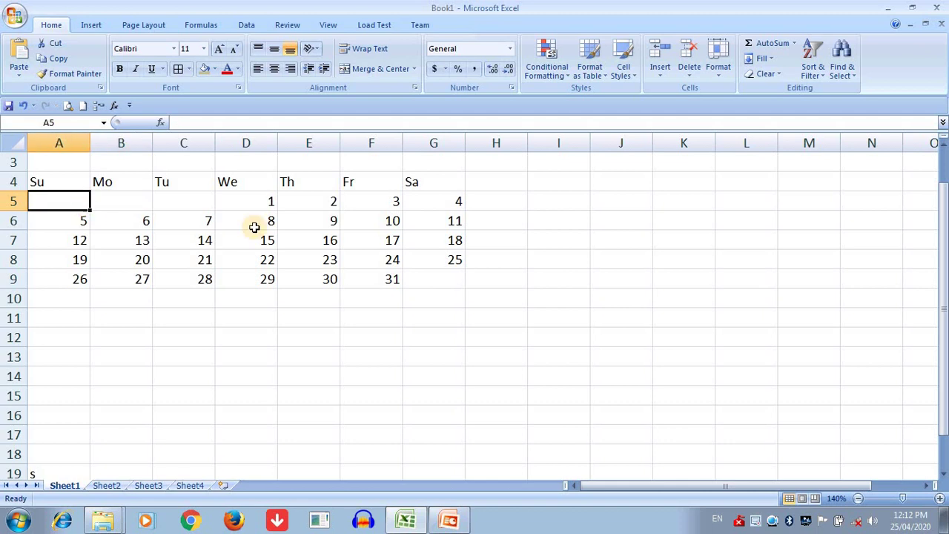
# Step: Apply the Accent6 cell style and all borders to the calendar range A4:G9
pyautogui.click(290, 236)
pyautogui.moveTo(73, 187); pyautogui.dragTo(439, 280)
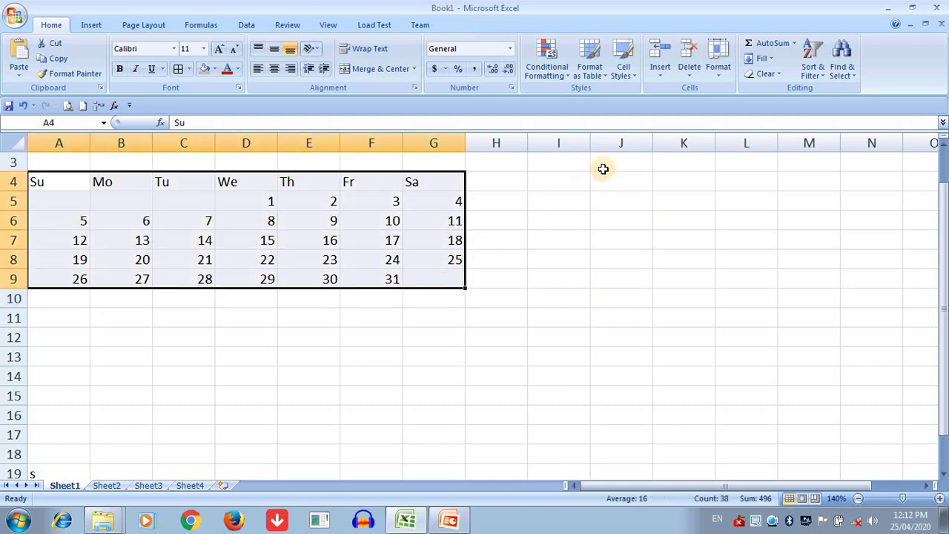
pyautogui.click(632, 77)
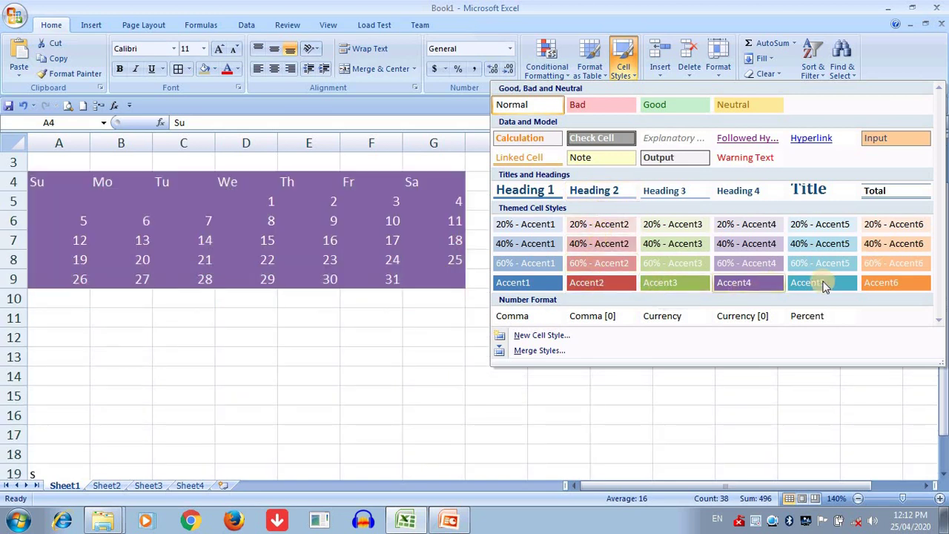
pyautogui.click(874, 282)
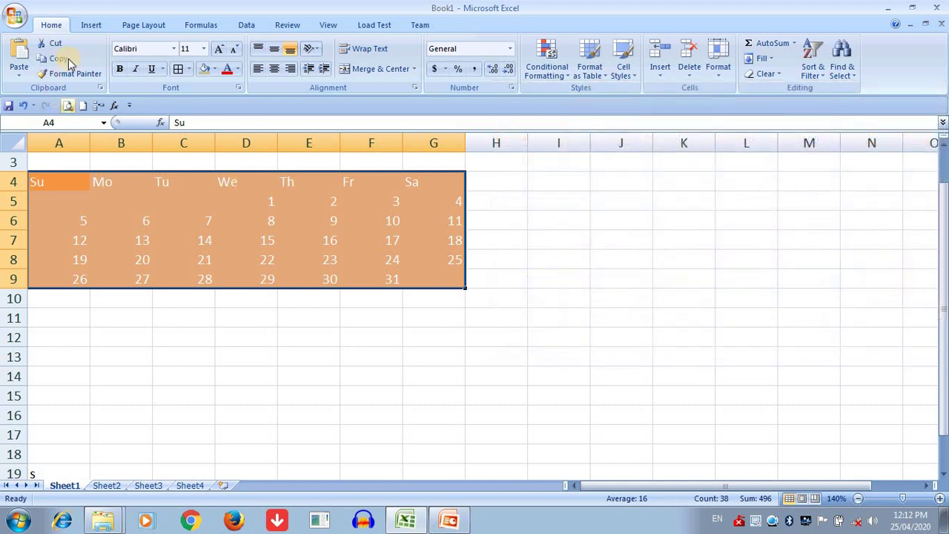
pyautogui.click(189, 70)
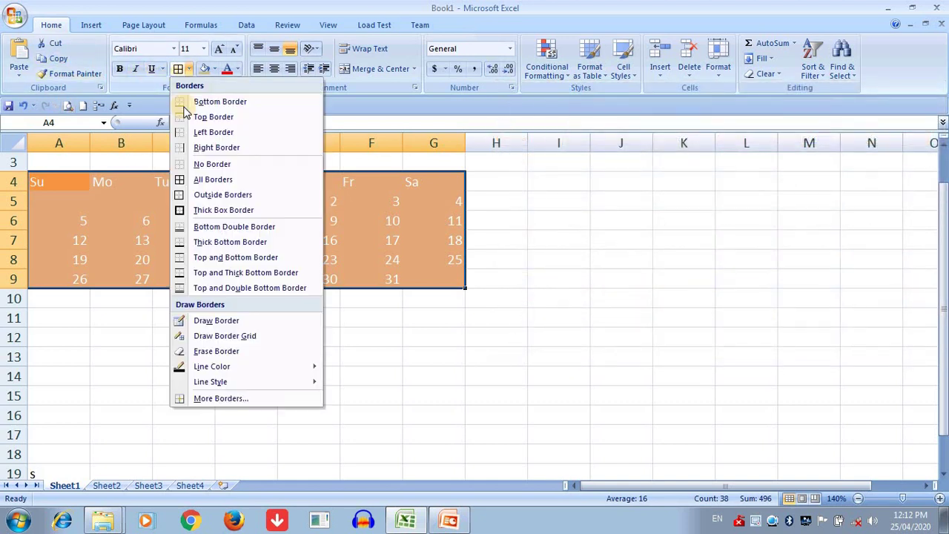
pyautogui.click(197, 179)
pyautogui.click(600, 197)
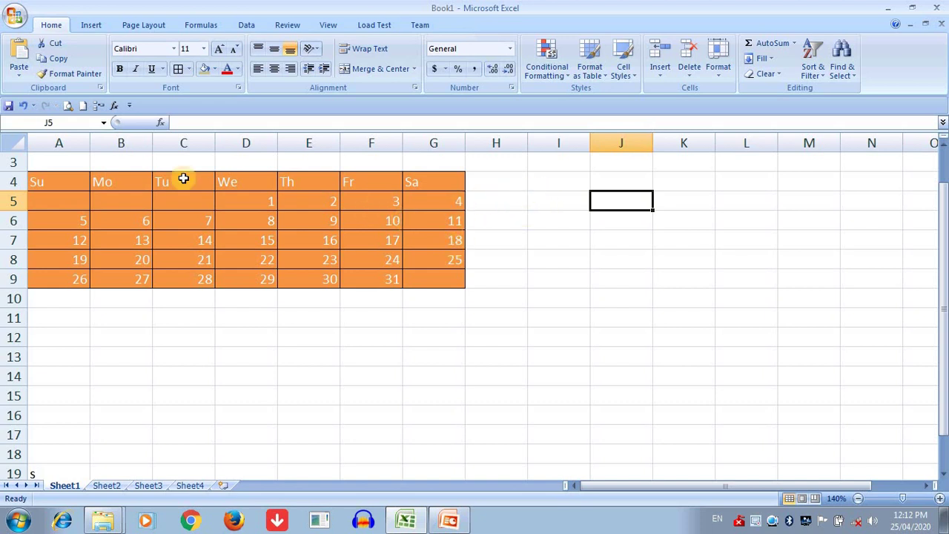
# Step: Copy the weekday header row A4:G4 and paste it starting at I4
pyautogui.click(47, 180)
pyautogui.moveTo(133, 181); pyautogui.dragTo(415, 174)
pyautogui.hotkey('ctrl', 'c')
pyautogui.click(532, 183)
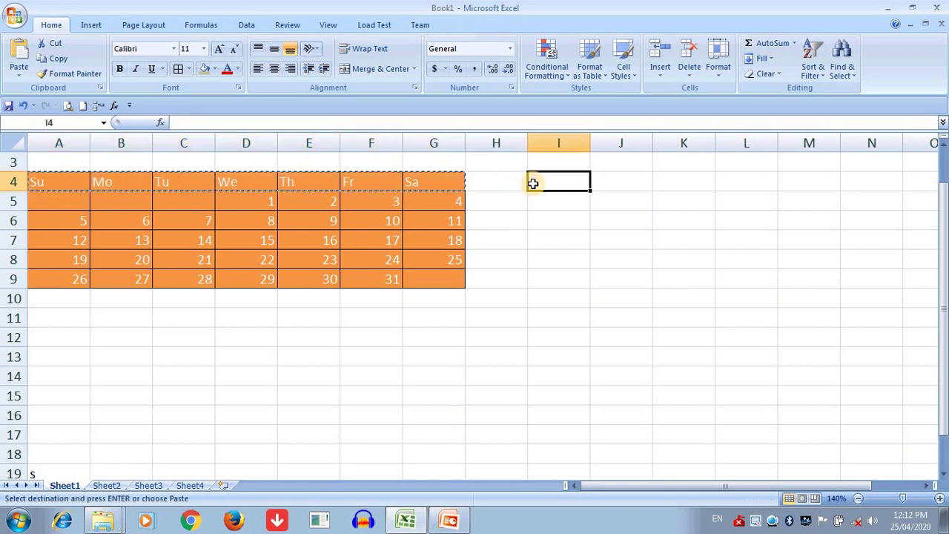
pyautogui.hotkey('ctrl', 'v')
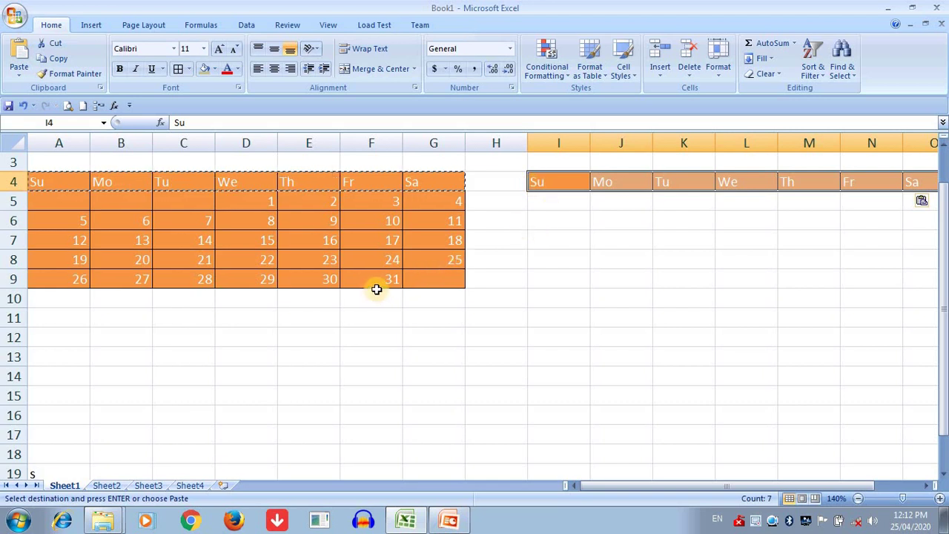
pyautogui.press('Escape')
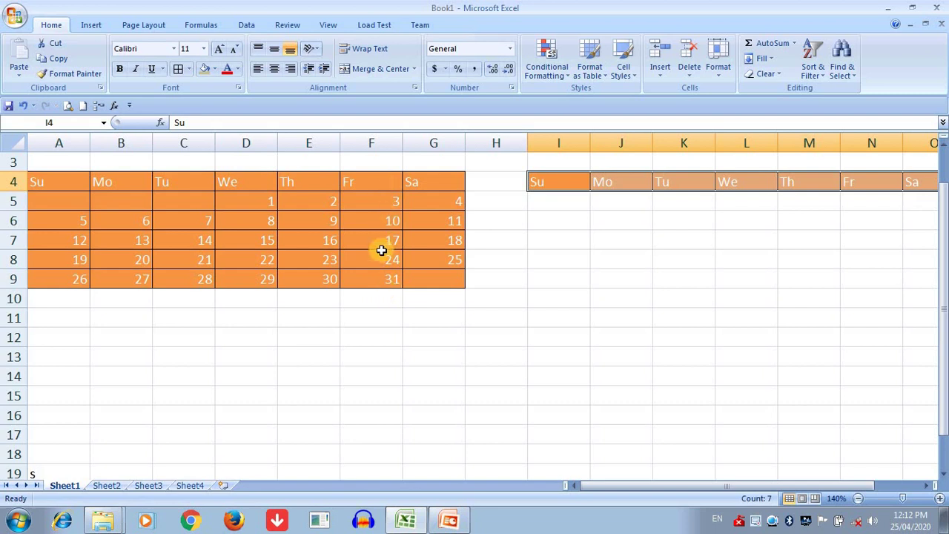
# Step: Enter 1 under Sa in O5 and 0 under Fr in N5 of the second calendar
pyautogui.click(927, 486)
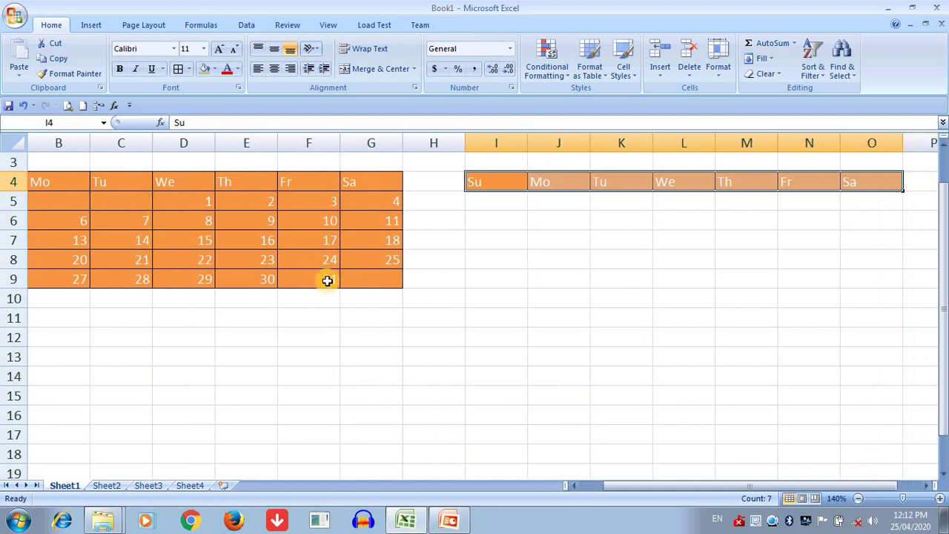
pyautogui.click(861, 196)
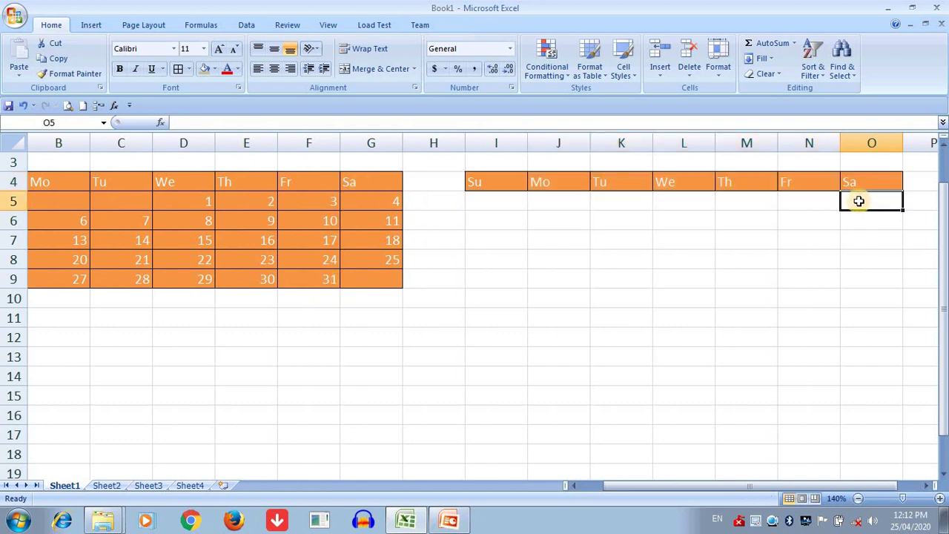
pyautogui.write('1')
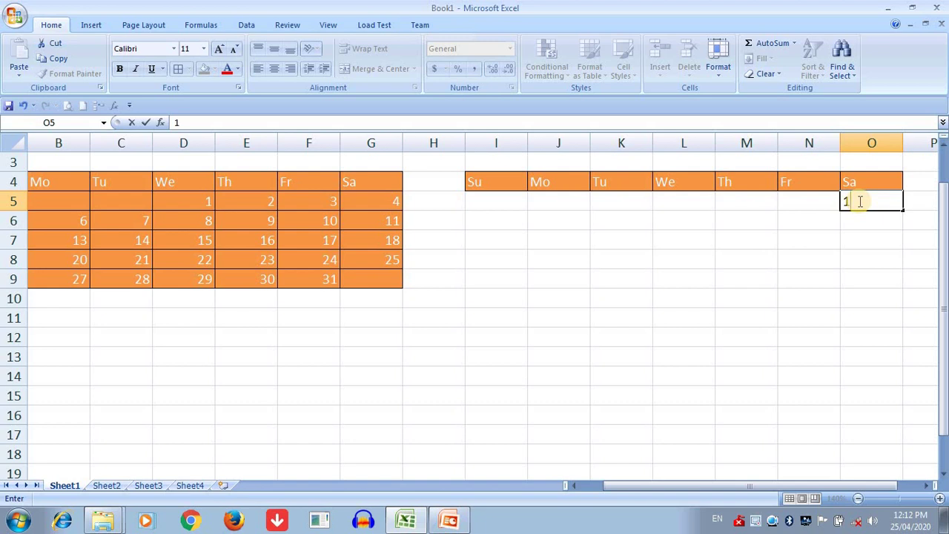
pyautogui.click(858, 201)
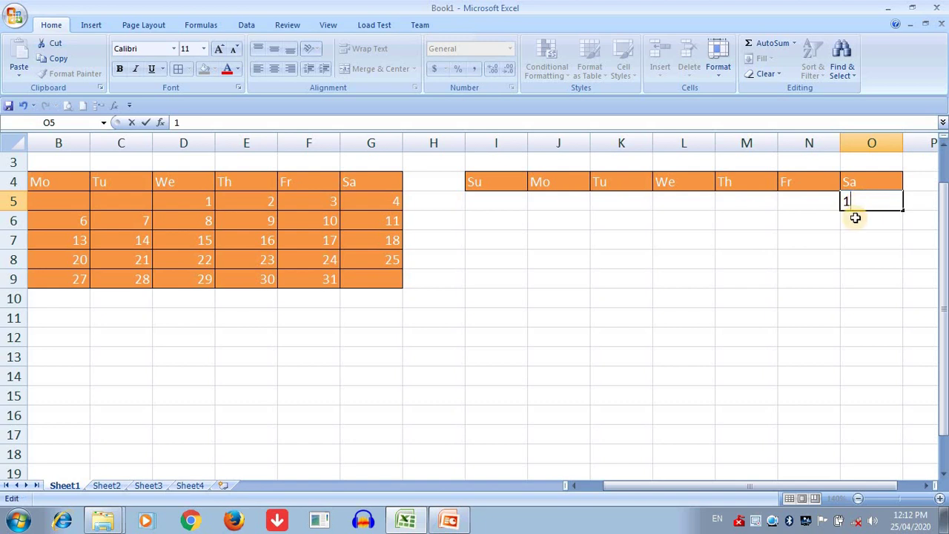
pyautogui.click(805, 201)
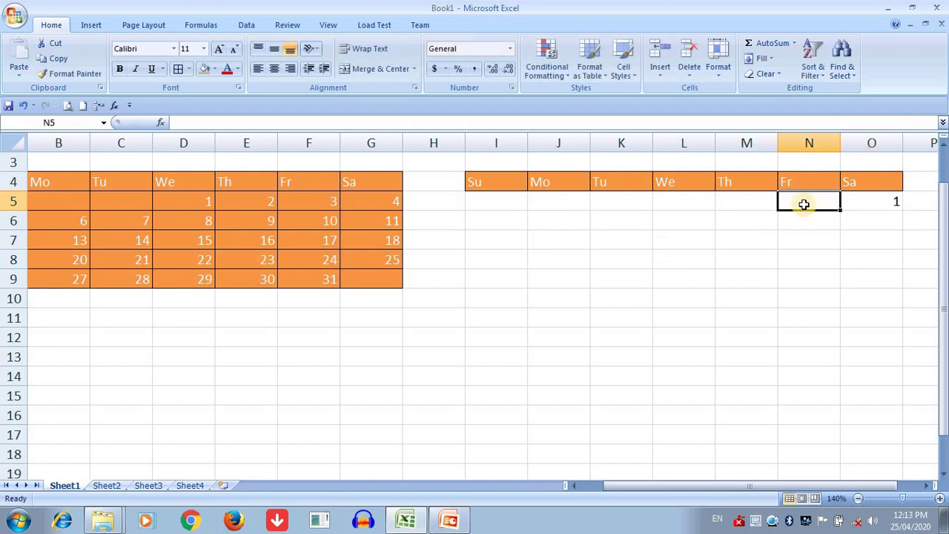
pyautogui.write('0')
# Step: Continue counting backwards in row 5, entering -1, -2, -3, -4 and -5 from M5 to I5
pyautogui.click(746, 207)
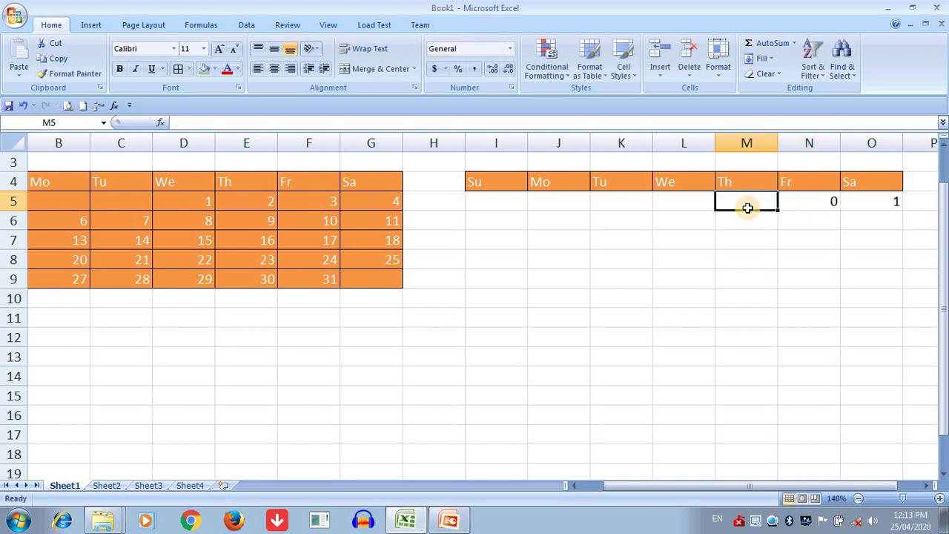
pyautogui.write('-1')
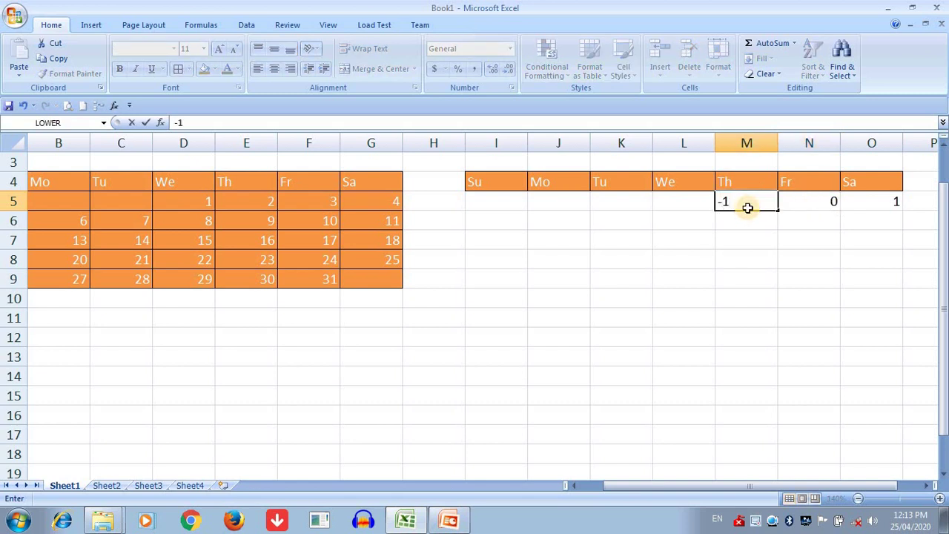
pyautogui.press('Left')
pyautogui.write('-2')
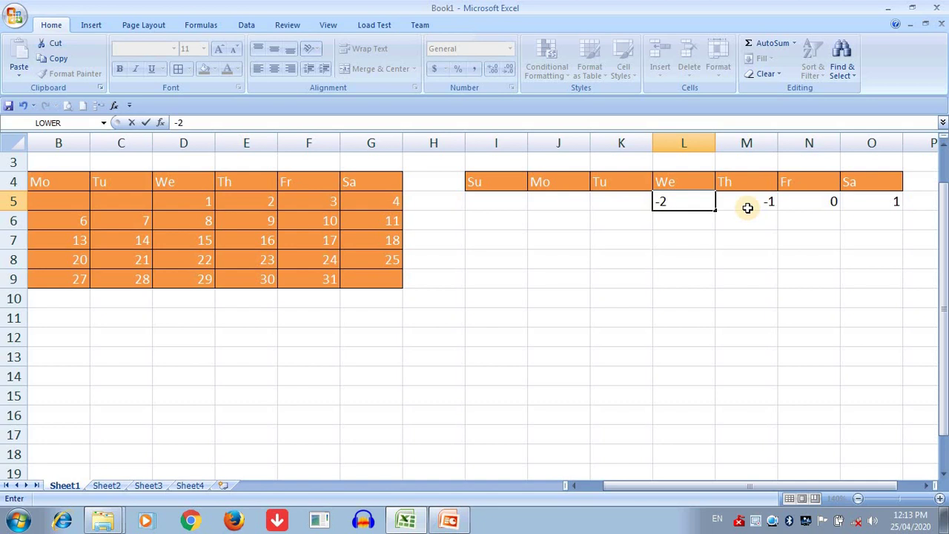
pyautogui.press('Left')
pyautogui.write('-3')
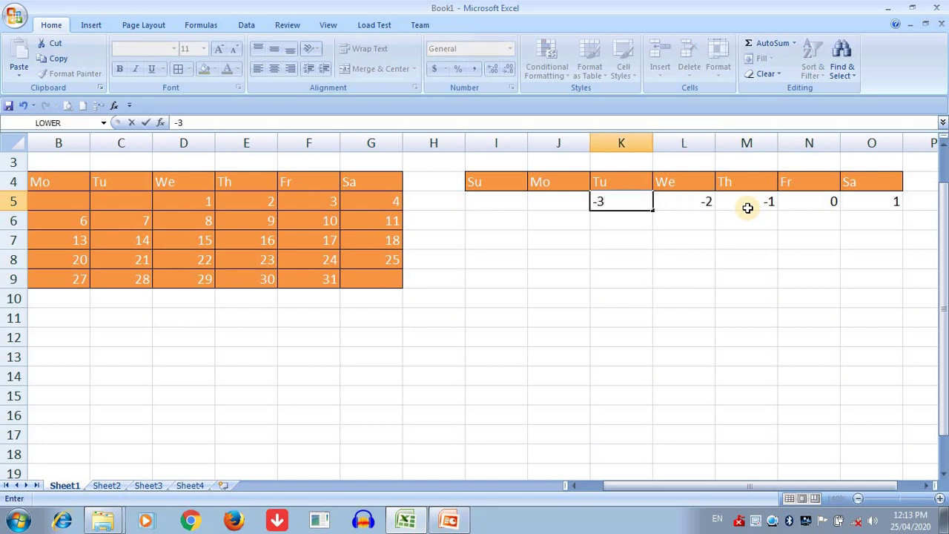
pyautogui.press('Left')
pyautogui.write('-4')
pyautogui.press('Left')
pyautogui.write('-')
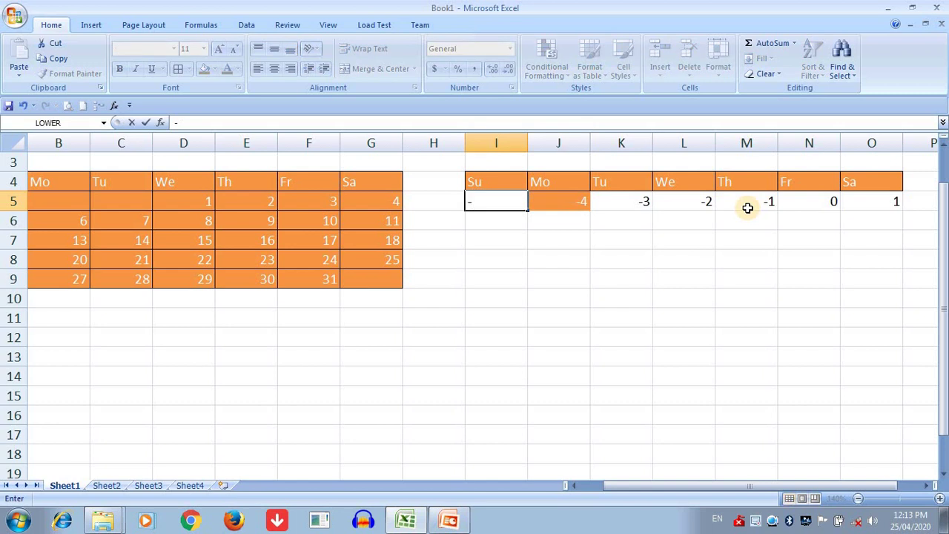
pyautogui.write('5')
pyautogui.click(705, 237)
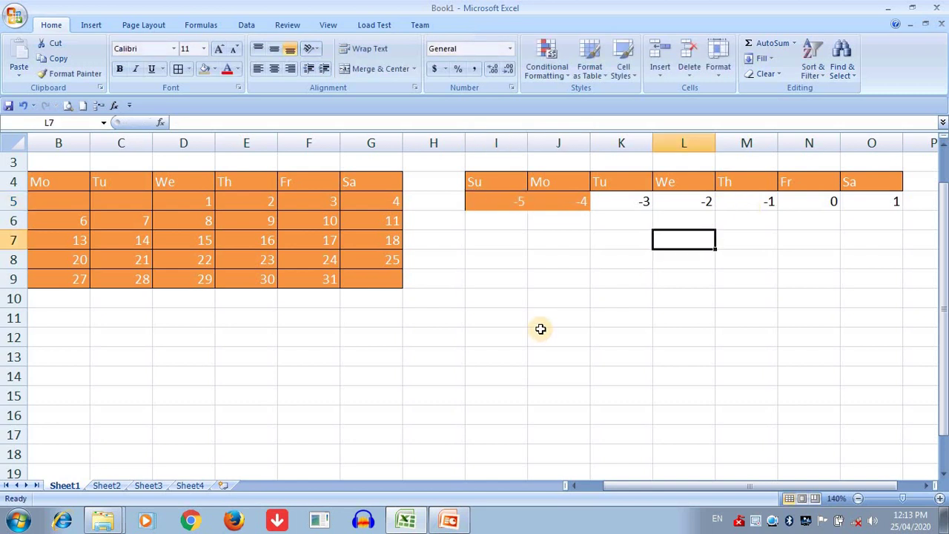
# Step: Select I5:O9 for filling and check the last day of February 2020 in the system calendar
pyautogui.moveTo(470, 205); pyautogui.dragTo(708, 241)
pyautogui.moveTo(795, 242); pyautogui.dragTo(872, 280)
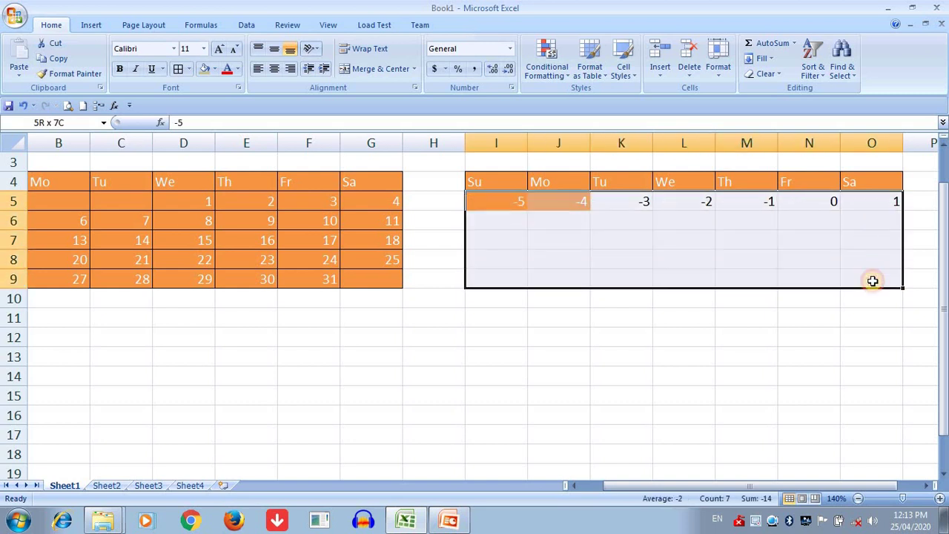
pyautogui.click(773, 62)
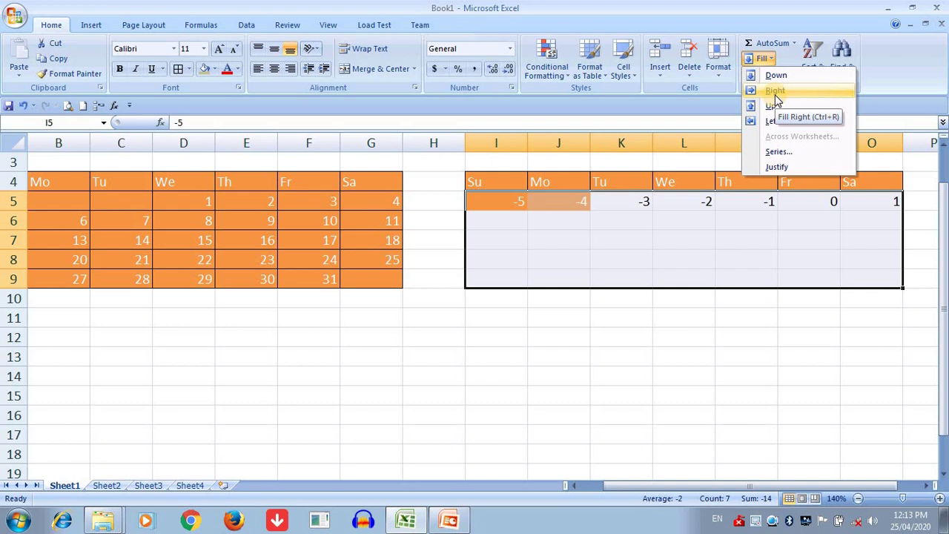
pyautogui.click(912, 519)
pyautogui.click(730, 376)
pyautogui.click(730, 377)
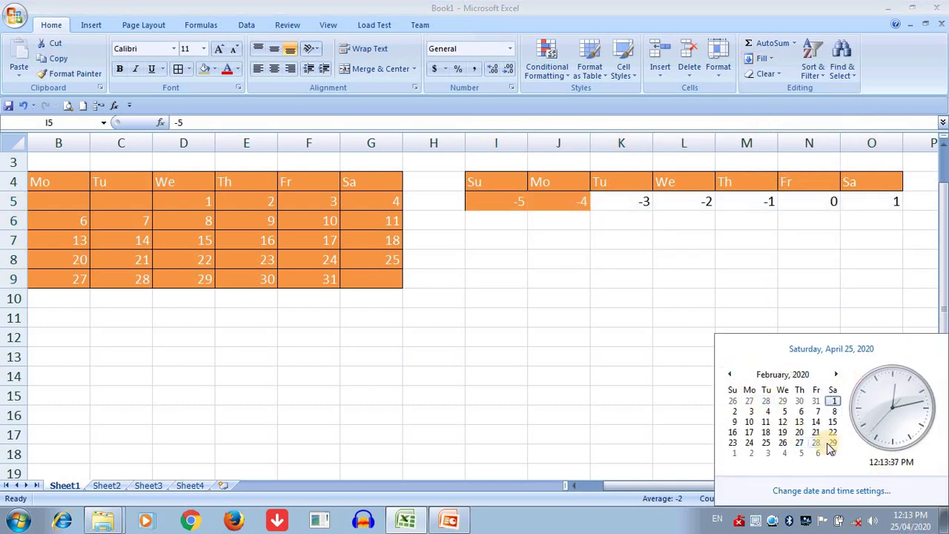
# Step: Fill I5:O9 with a series in columns, type Date, date unit Day and step value 7
pyautogui.keyDown('shift'); pyautogui.click(882, 280); pyautogui.keyUp('shift')
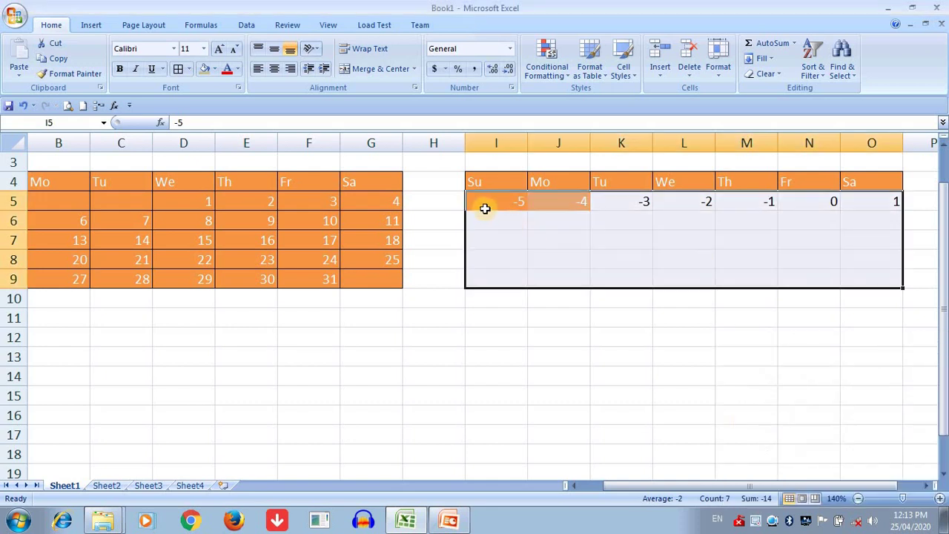
pyautogui.click(768, 64)
pyautogui.click(771, 151)
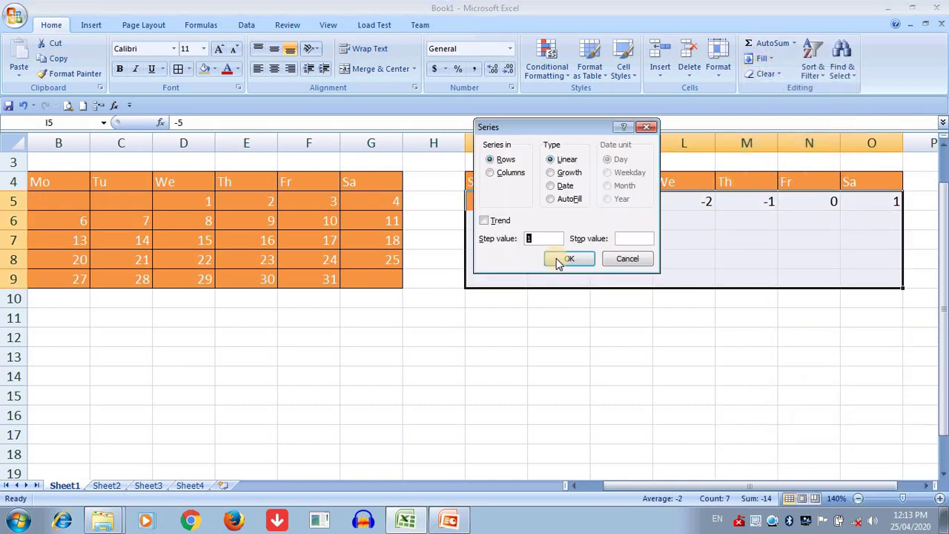
pyautogui.click(529, 176)
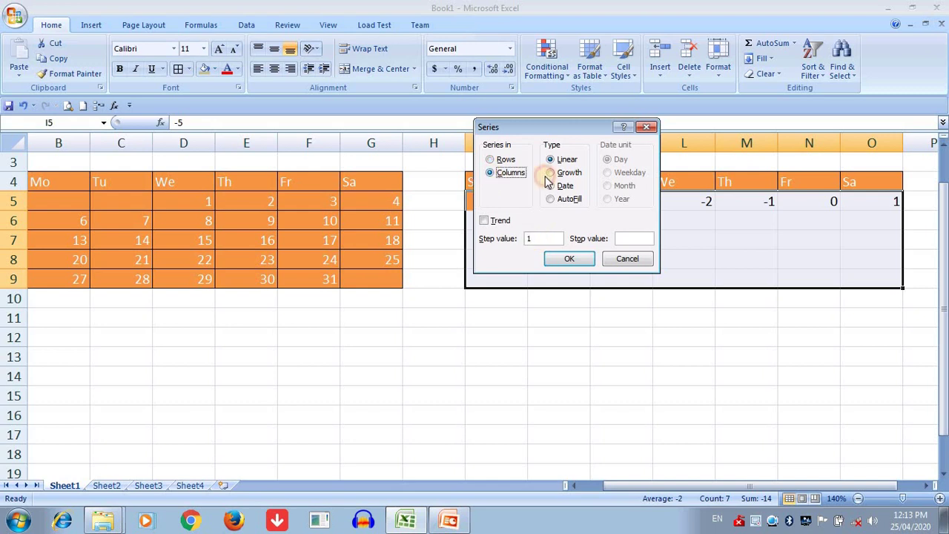
pyautogui.click(549, 186)
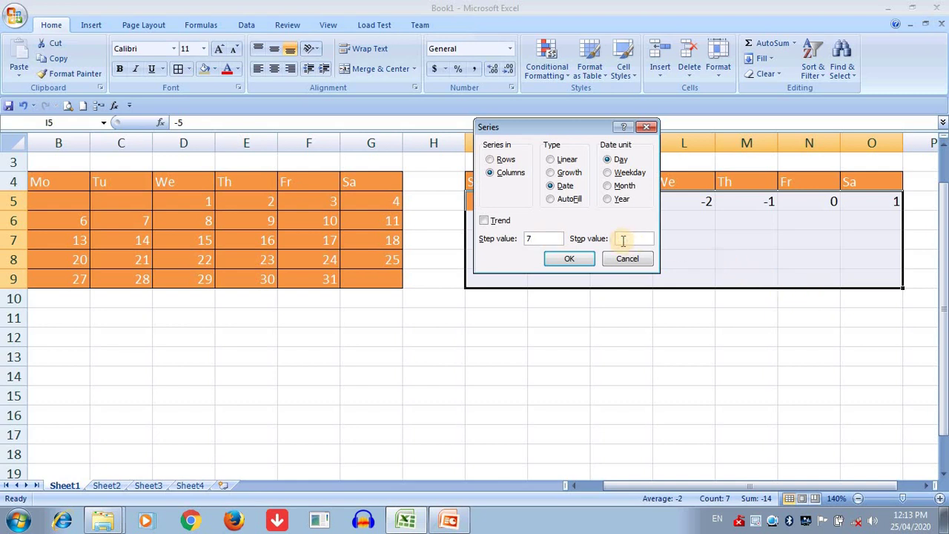
pyautogui.click(564, 267)
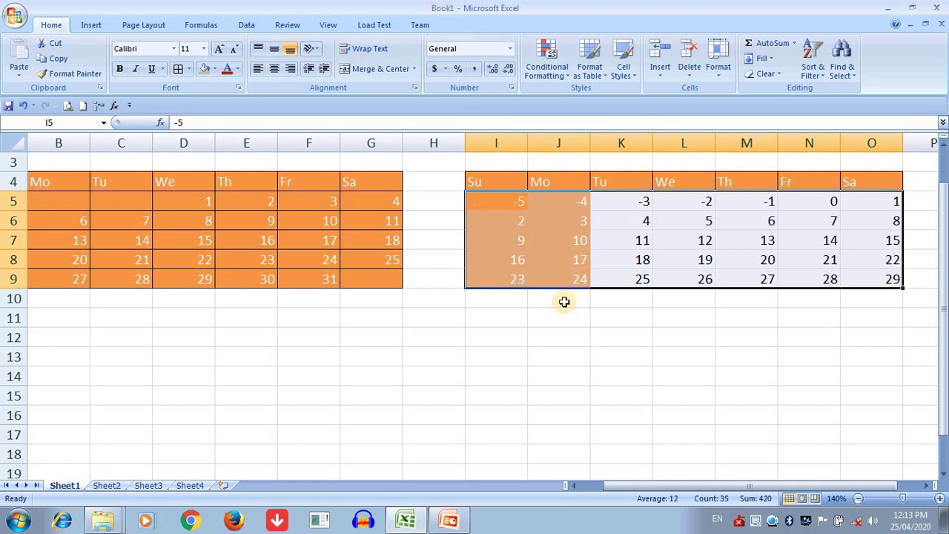
pyautogui.click(561, 302)
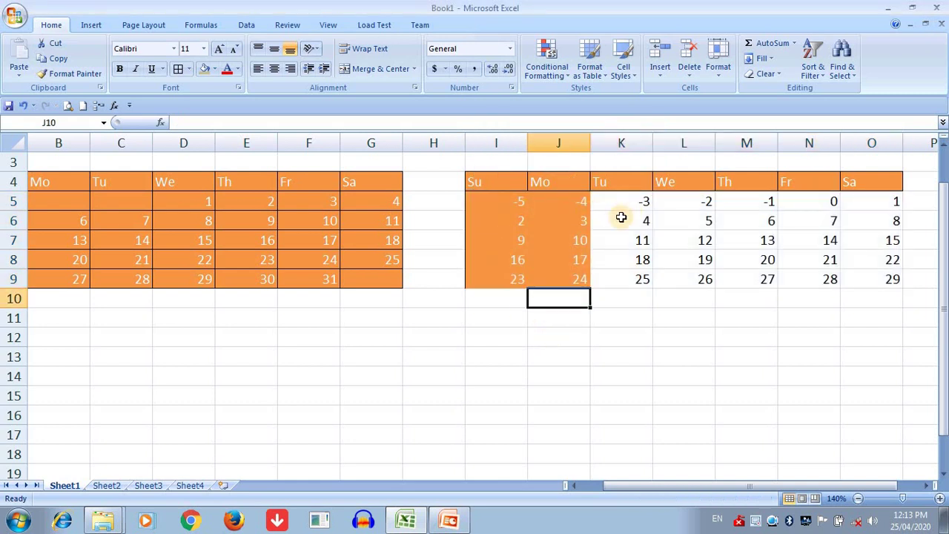
# Step: Clear the zero and negative numbers from I5:N5 in the first week of the second calendar
pyautogui.click(512, 206)
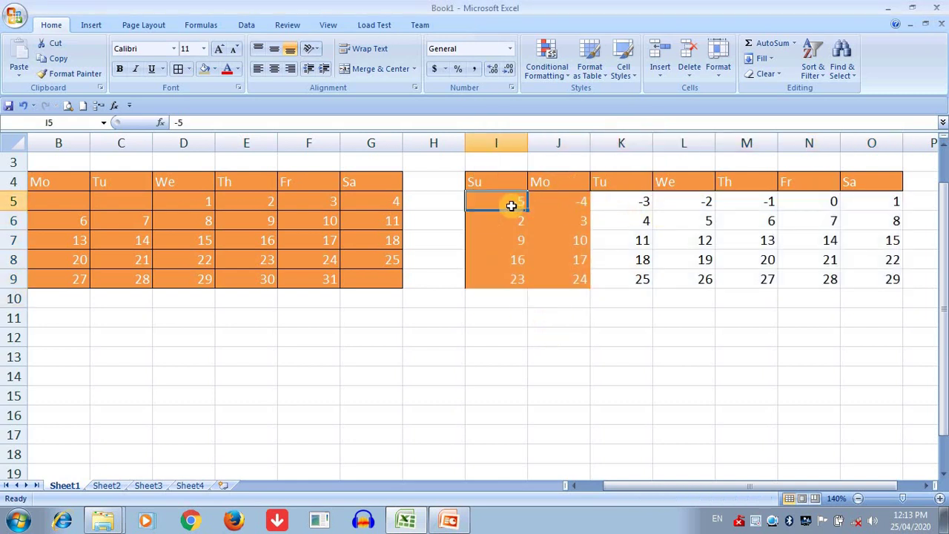
pyautogui.press('Delete')
pyautogui.click(540, 202)
pyautogui.press('Delete')
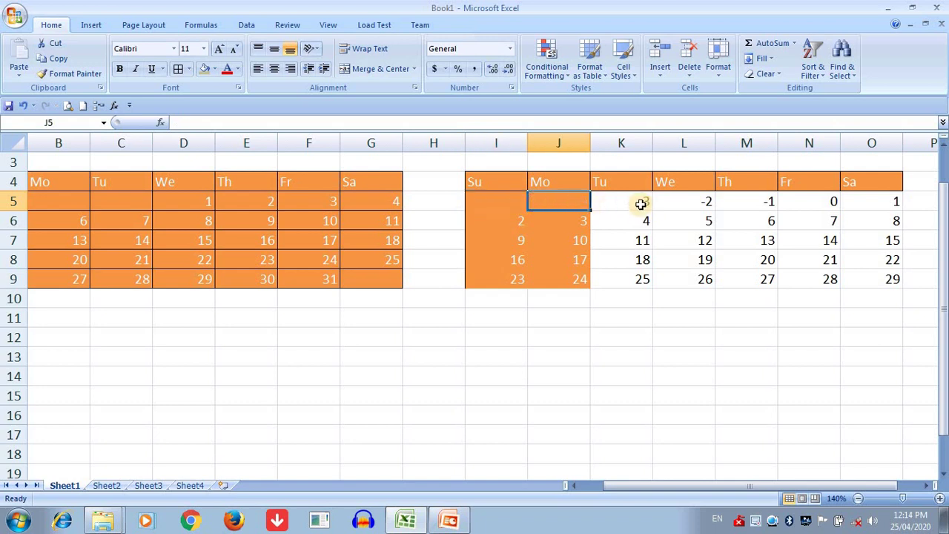
pyautogui.click(639, 203)
pyautogui.press('Delete')
pyautogui.click(677, 202)
pyautogui.press('Delete')
pyautogui.click(741, 202)
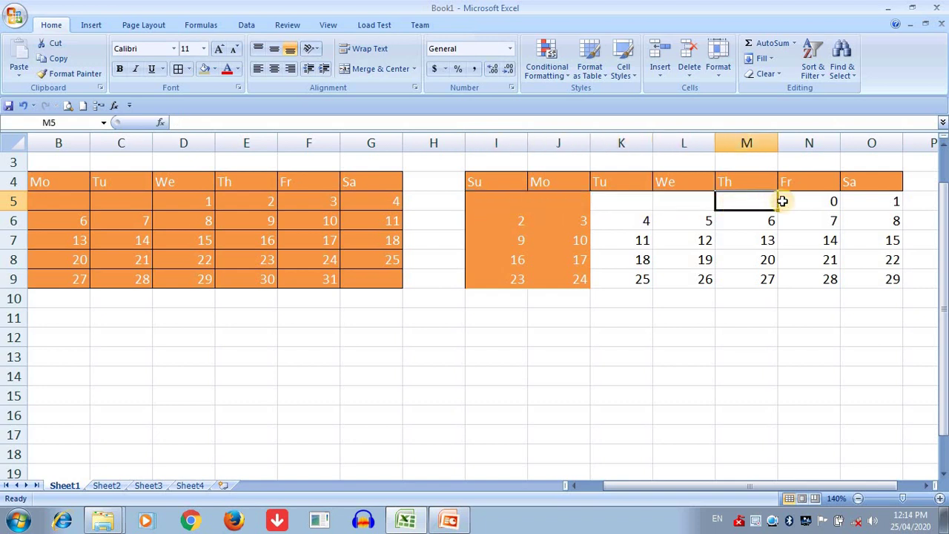
pyautogui.press('Delete')
pyautogui.click(788, 199)
pyautogui.press('Delete')
# Step: Select the whole second calendar, including its weekday headings, in I4:O9
pyautogui.click(570, 280)
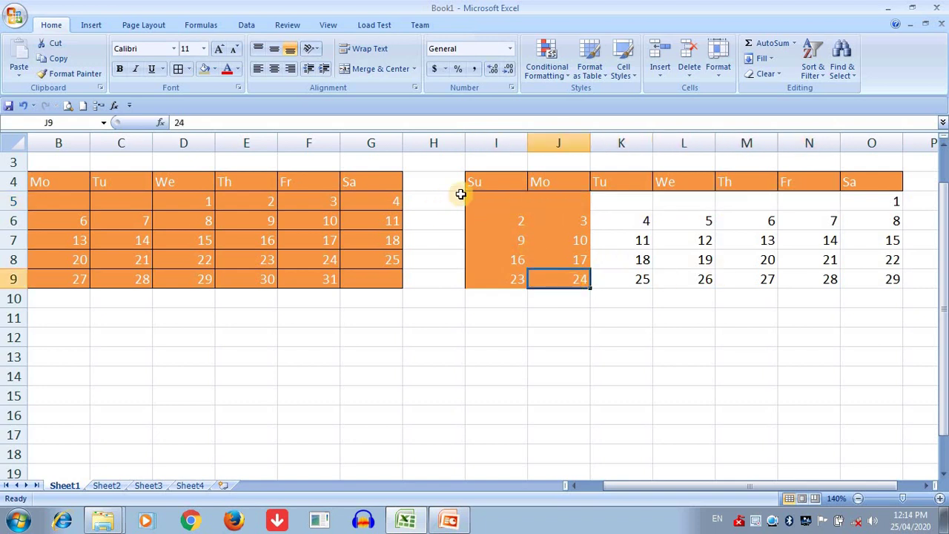
pyautogui.moveTo(480, 184); pyautogui.dragTo(855, 287)
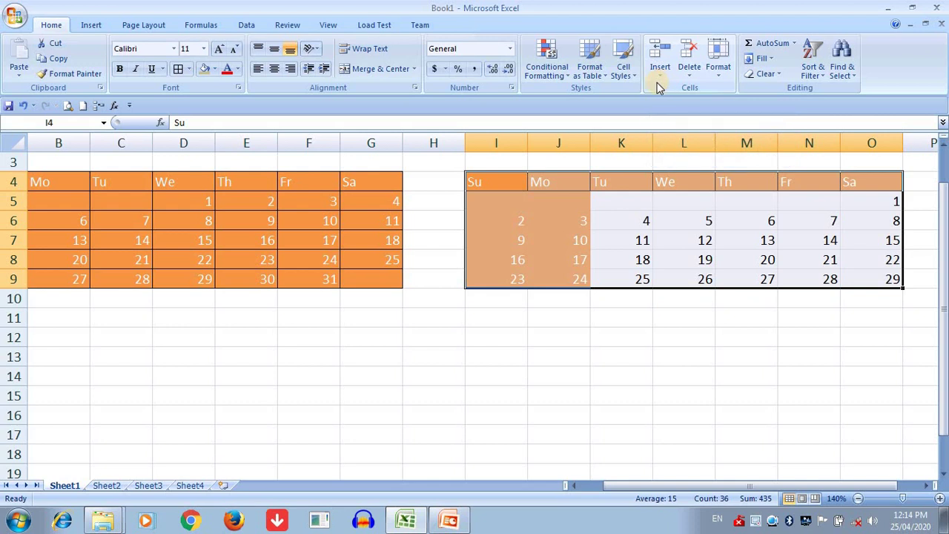
pyautogui.click(772, 62)
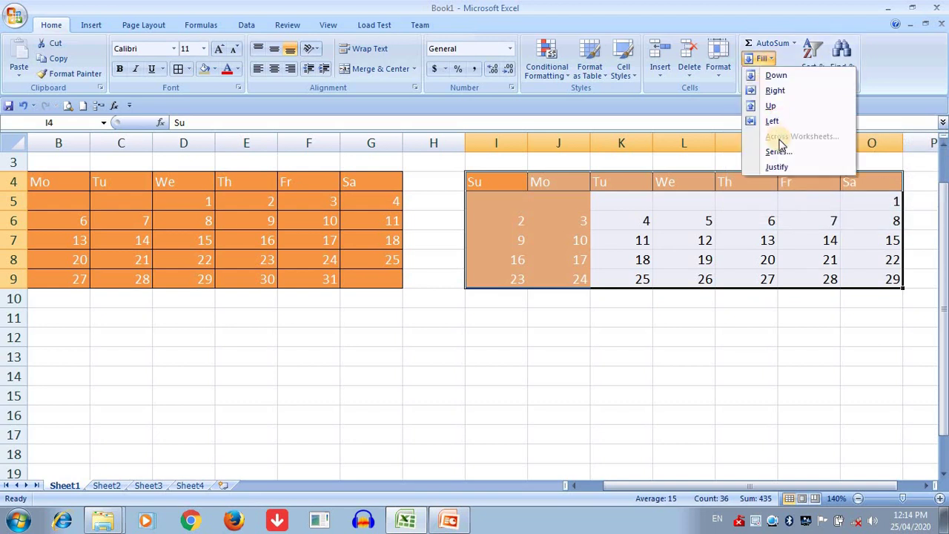
pyautogui.click(777, 151)
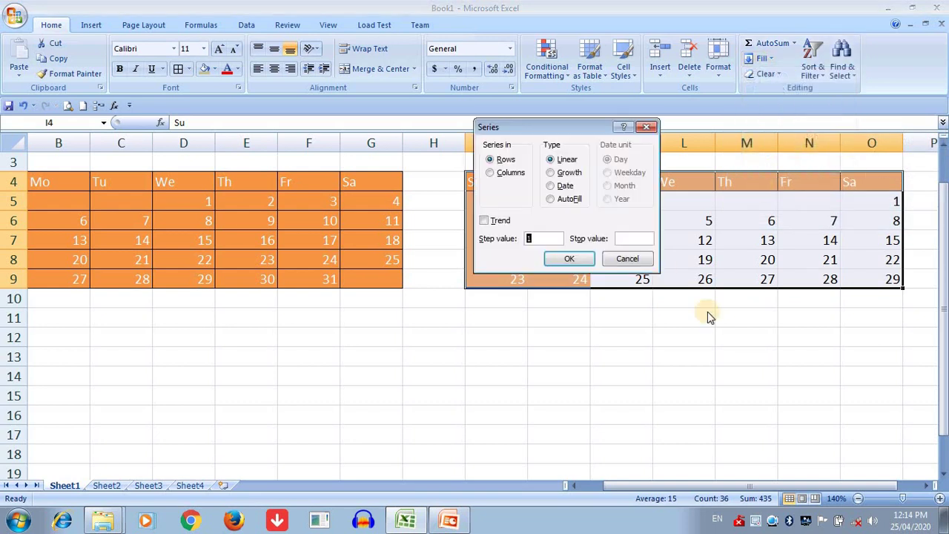
pyautogui.click(645, 129)
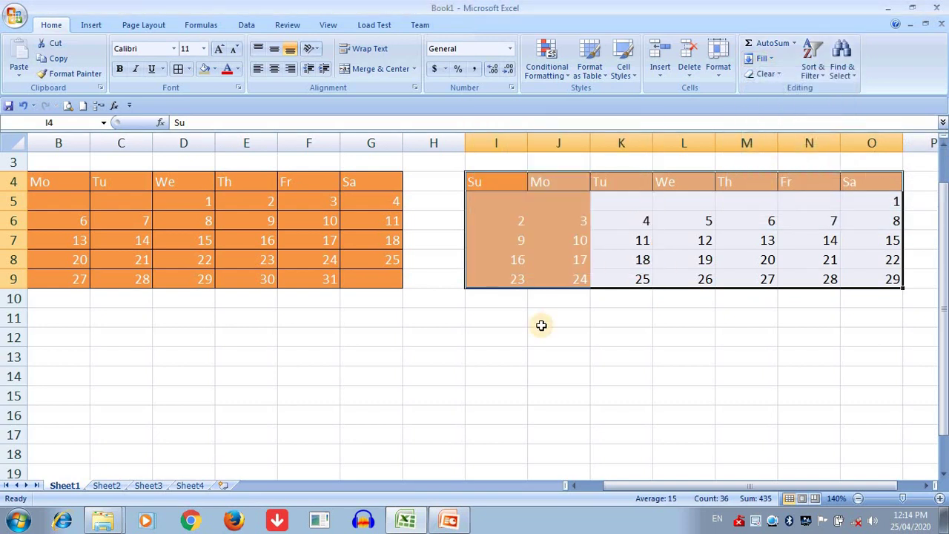
# Step: Apply the 60% - Accent3 cell style and All Borders to the second calendar in I4:O9
pyautogui.click(624, 59)
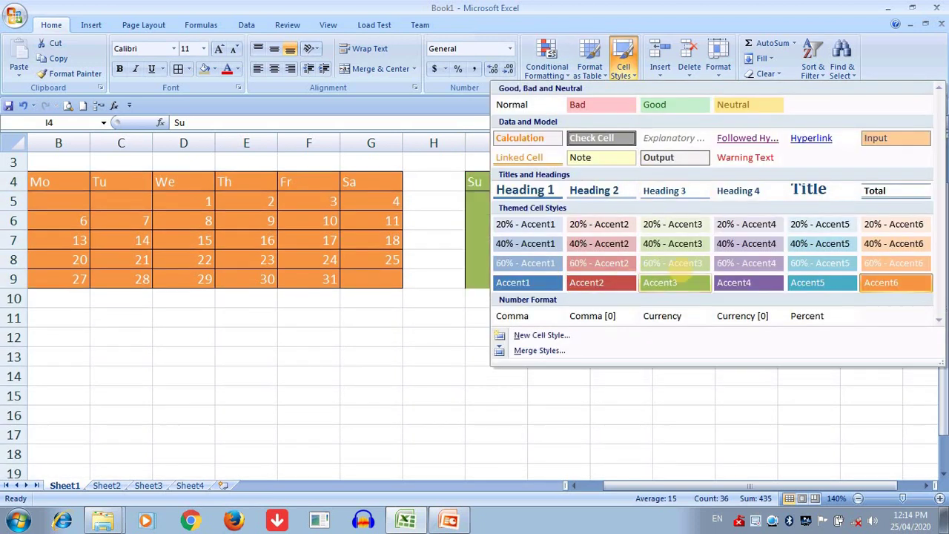
pyautogui.click(681, 271)
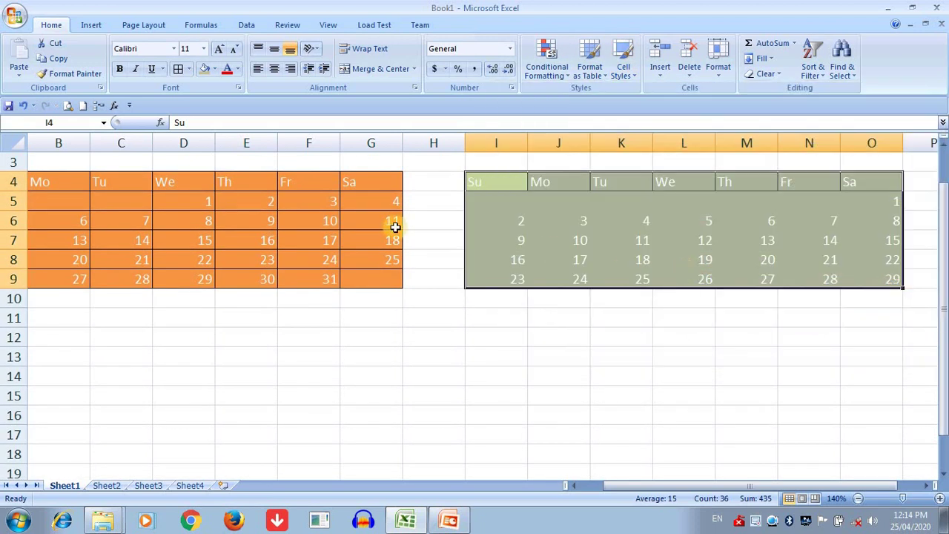
pyautogui.click(189, 69)
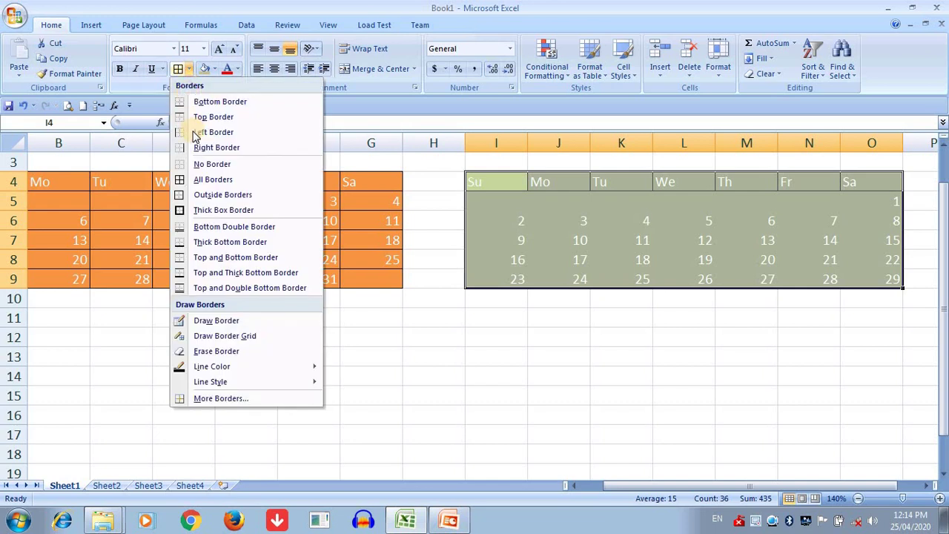
pyautogui.click(199, 180)
pyautogui.click(311, 316)
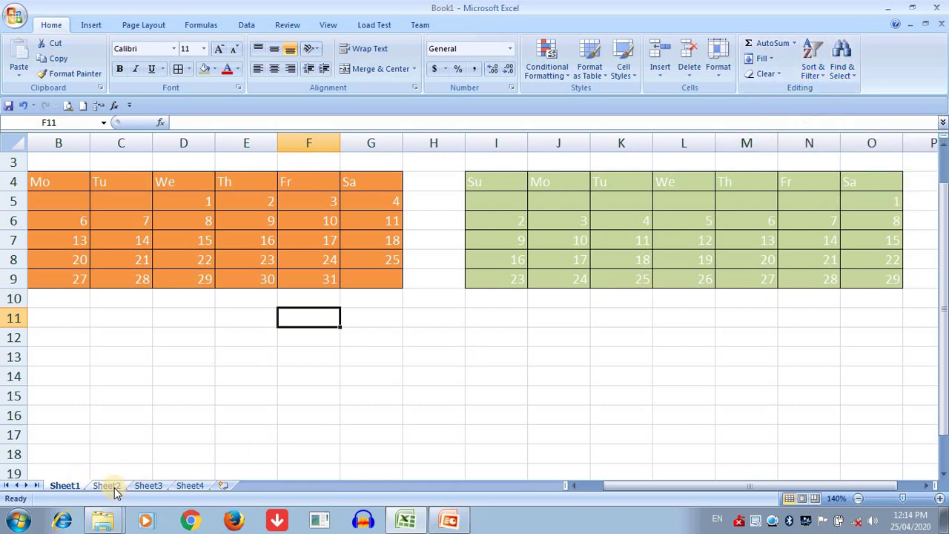
# Step: On Sheet4, set the keyboard quantity in C5 to 3 and check the row's rate, quantity and total formula
pyautogui.click(190, 486)
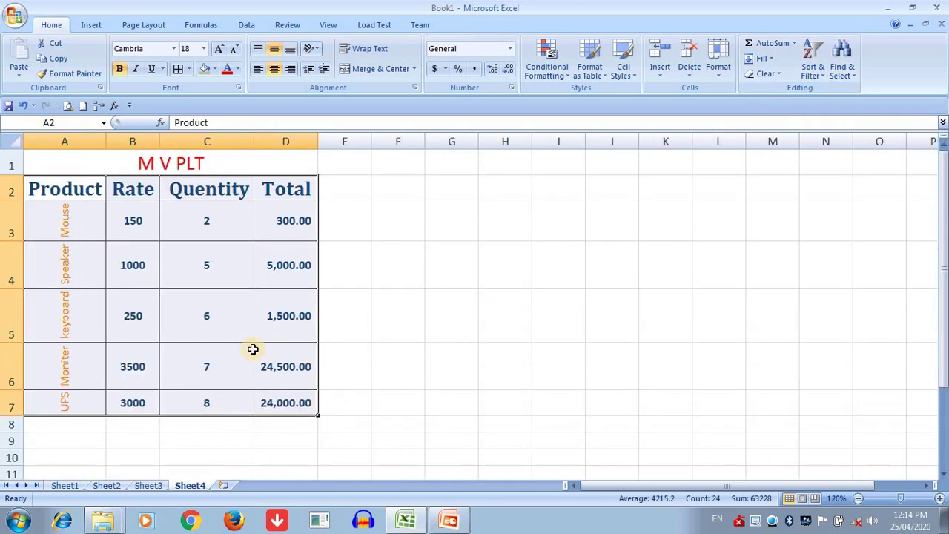
pyautogui.click(206, 322)
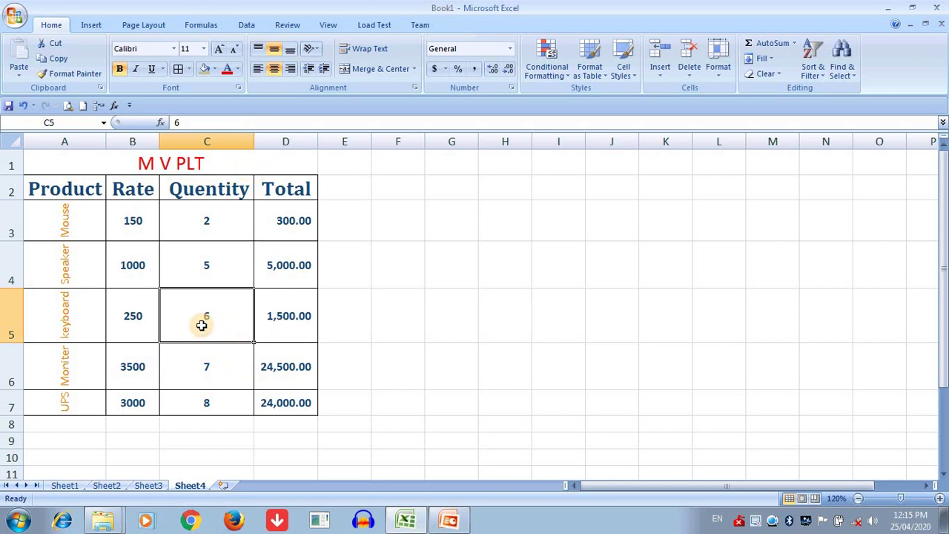
pyautogui.write('3')
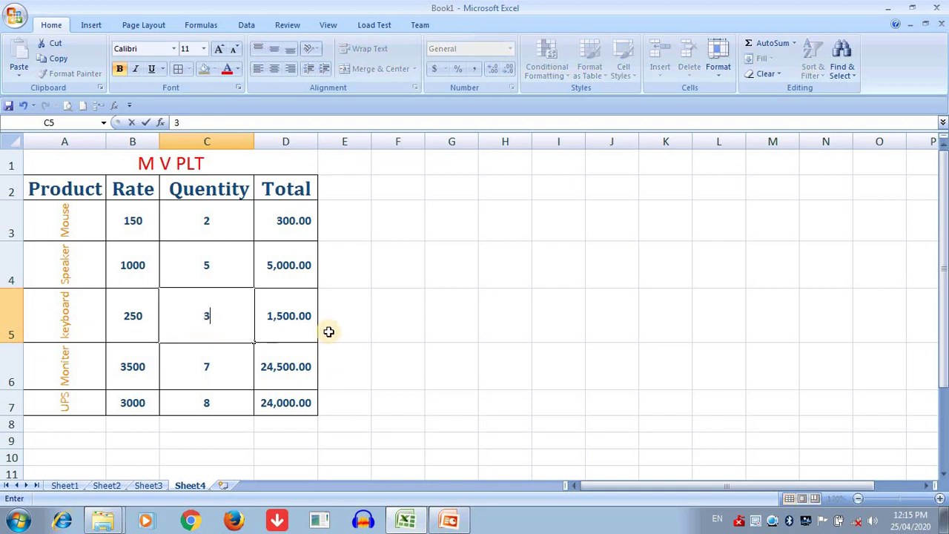
pyautogui.click(403, 314)
pyautogui.click(296, 330)
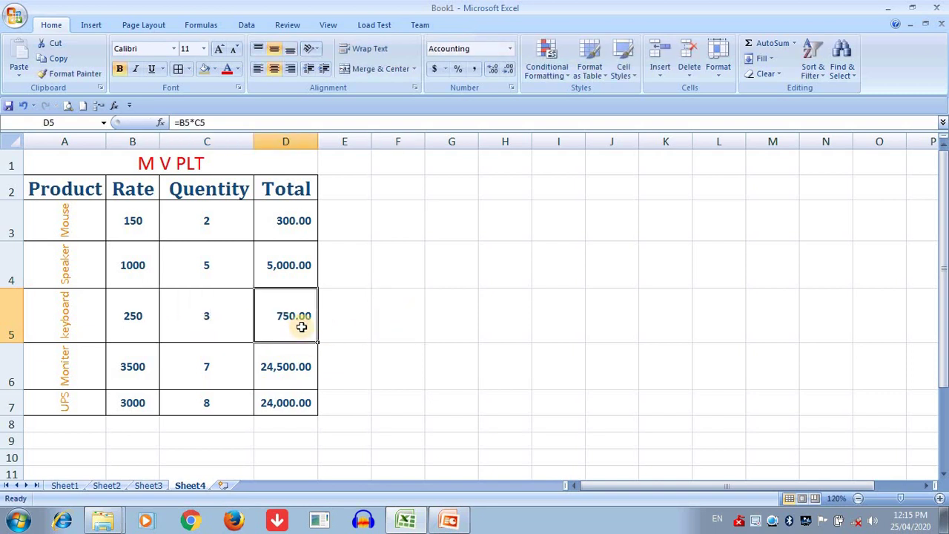
pyautogui.click(129, 327)
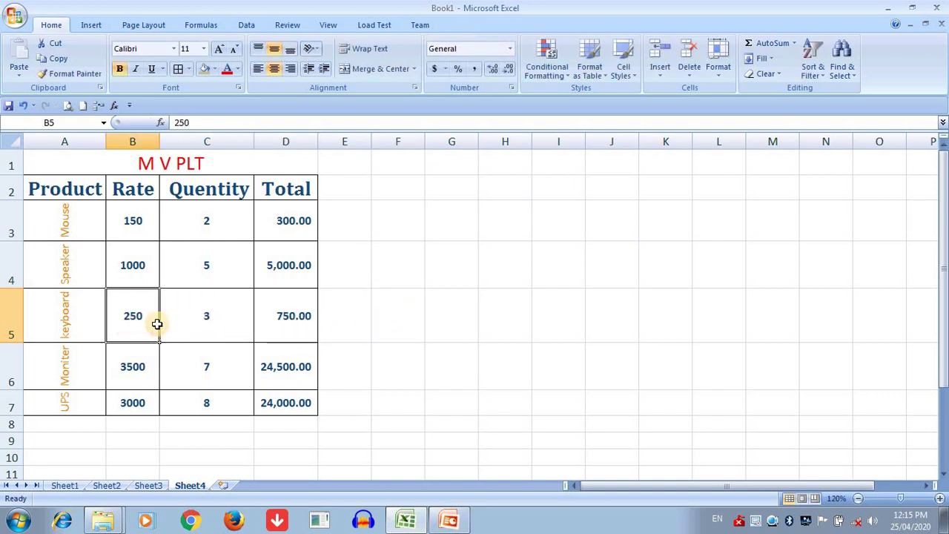
pyautogui.click(175, 324)
pyautogui.click(265, 331)
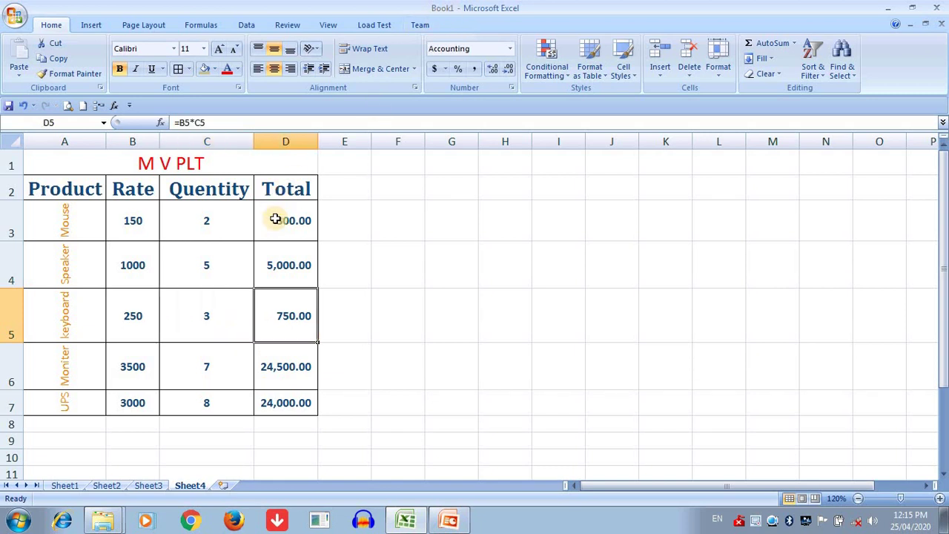
# Step: Sort the product table by the totals in D3:D7 from largest to smallest, expanding the selection to the adjacent columns
pyautogui.click(285, 142)
pyautogui.moveTo(282, 216); pyautogui.dragTo(286, 412)
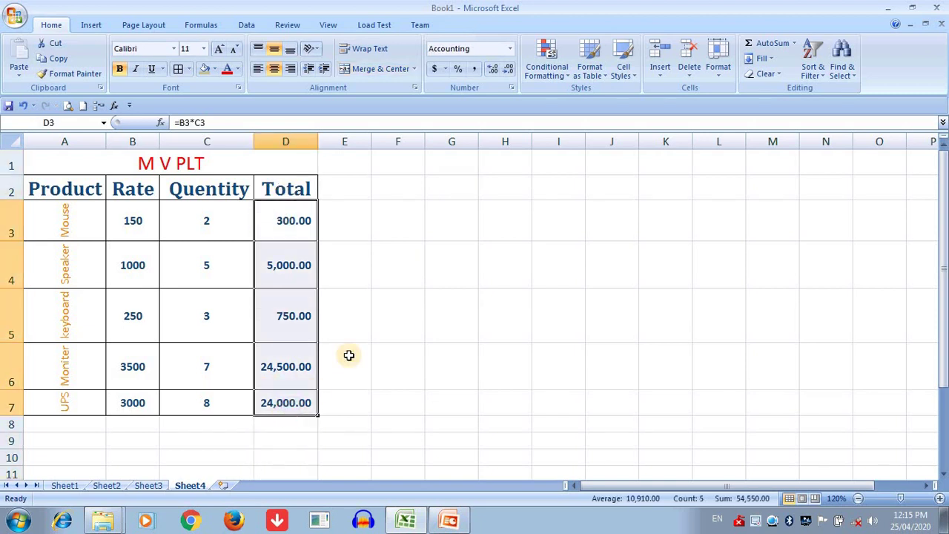
pyautogui.click(829, 82)
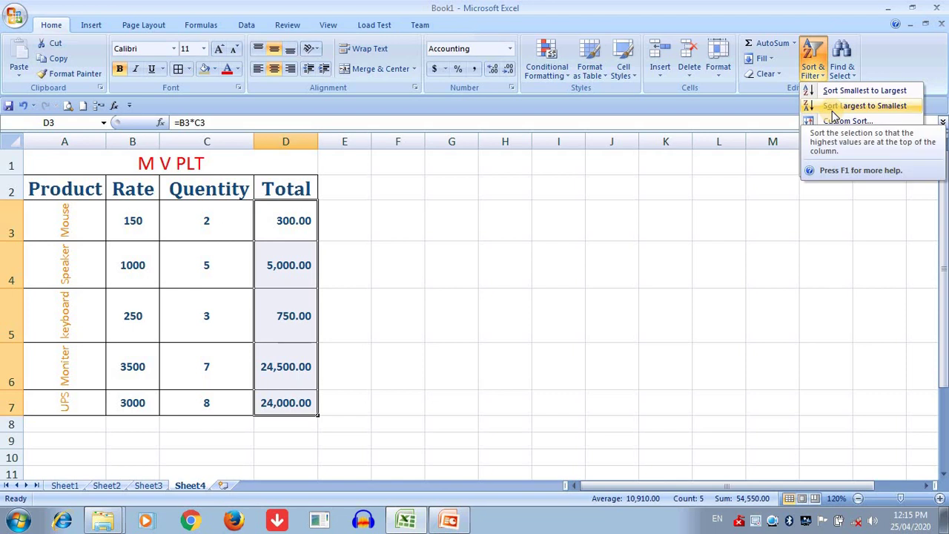
pyautogui.click(837, 109)
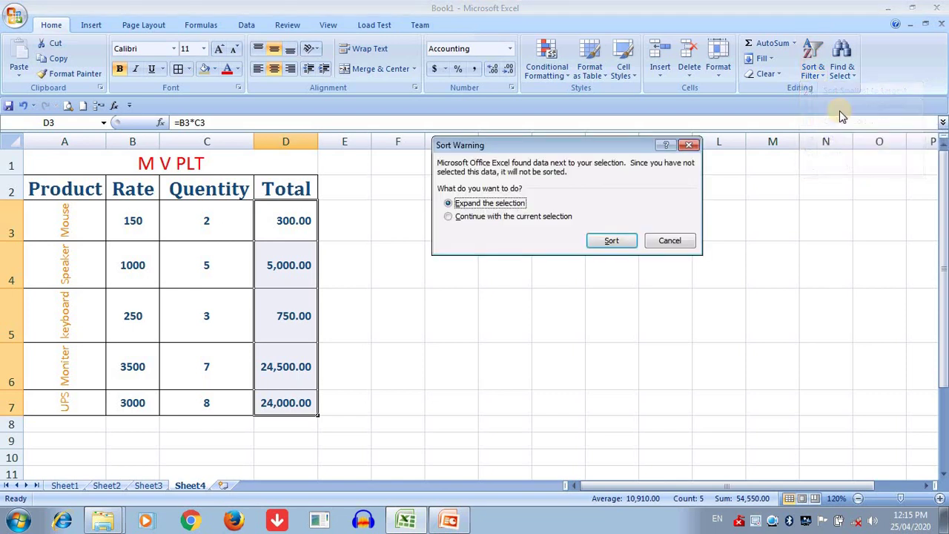
pyautogui.click(615, 239)
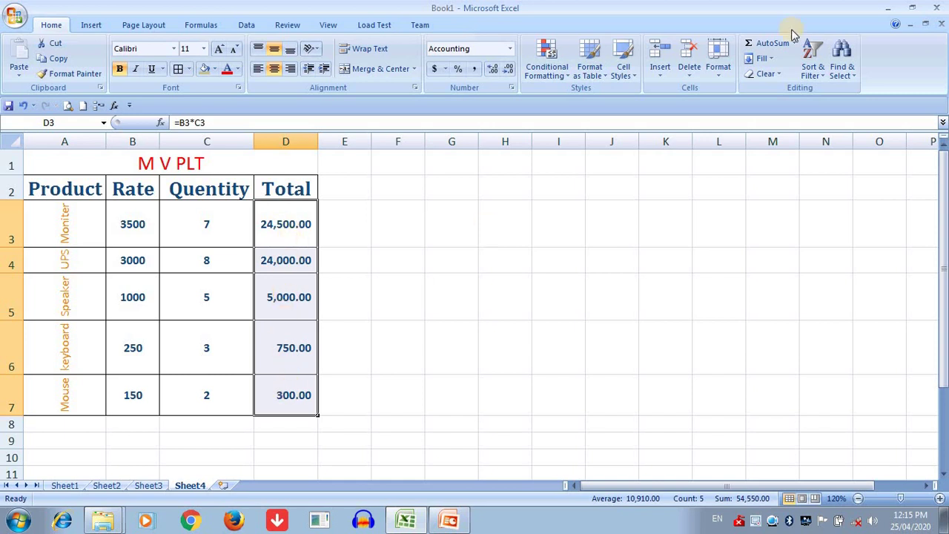
# Step: Sort the product table by Total from smallest to largest, with the selection expanded
pyautogui.click(824, 77)
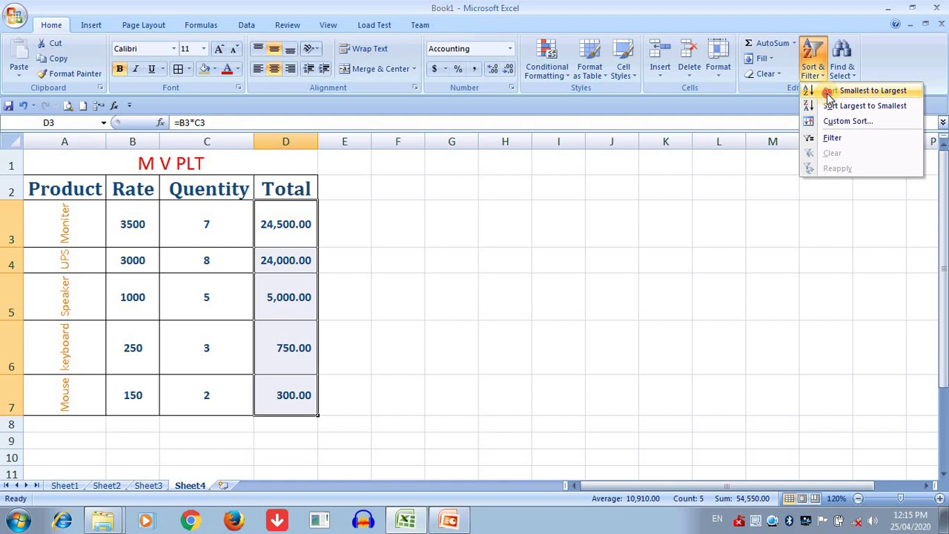
pyautogui.click(828, 97)
pyautogui.click(595, 243)
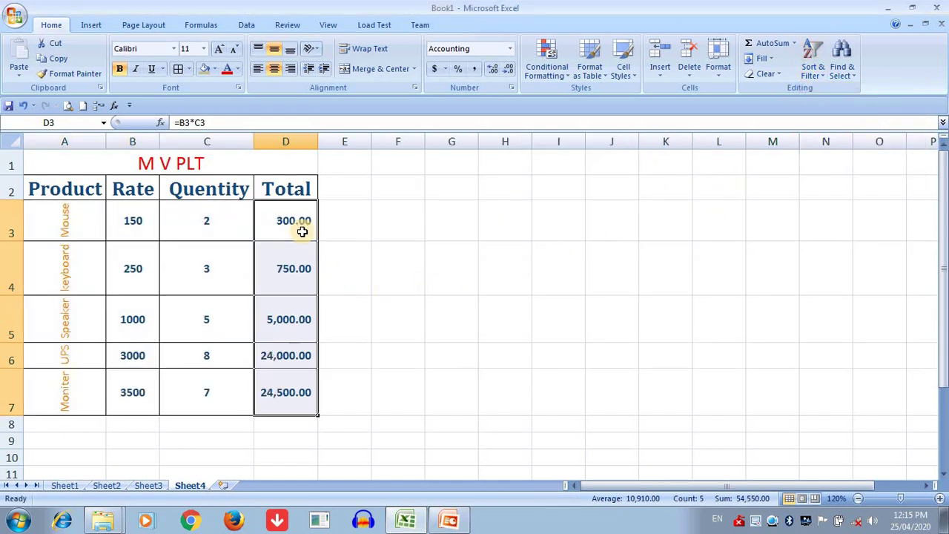